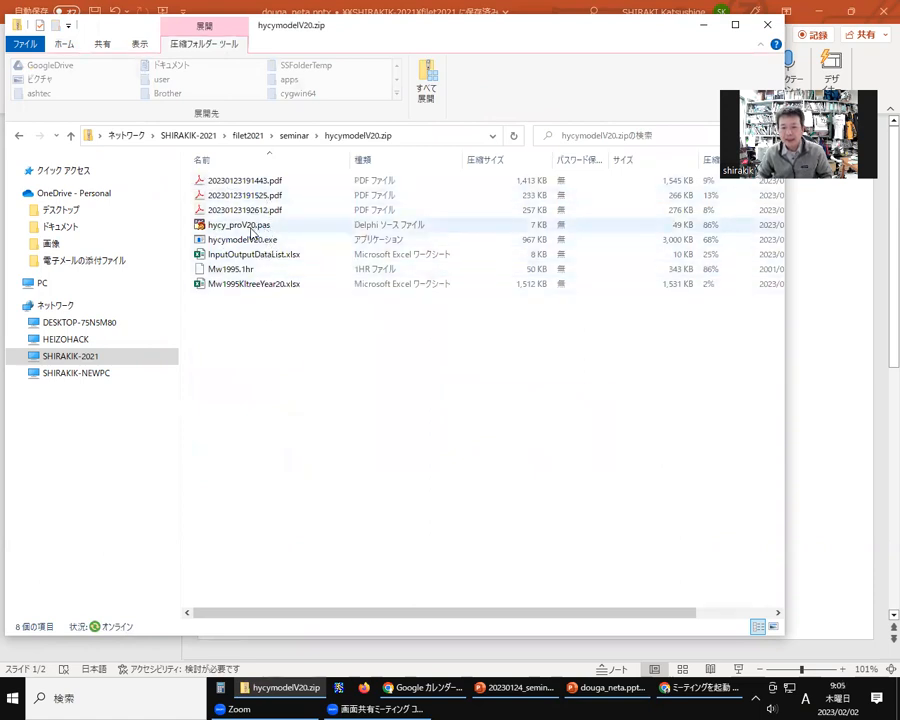
Close the hycymodelV20.zip folder window and minimise the remaining windows to reveal the desktop.
right_click(251, 230)
left_click(284, 273)
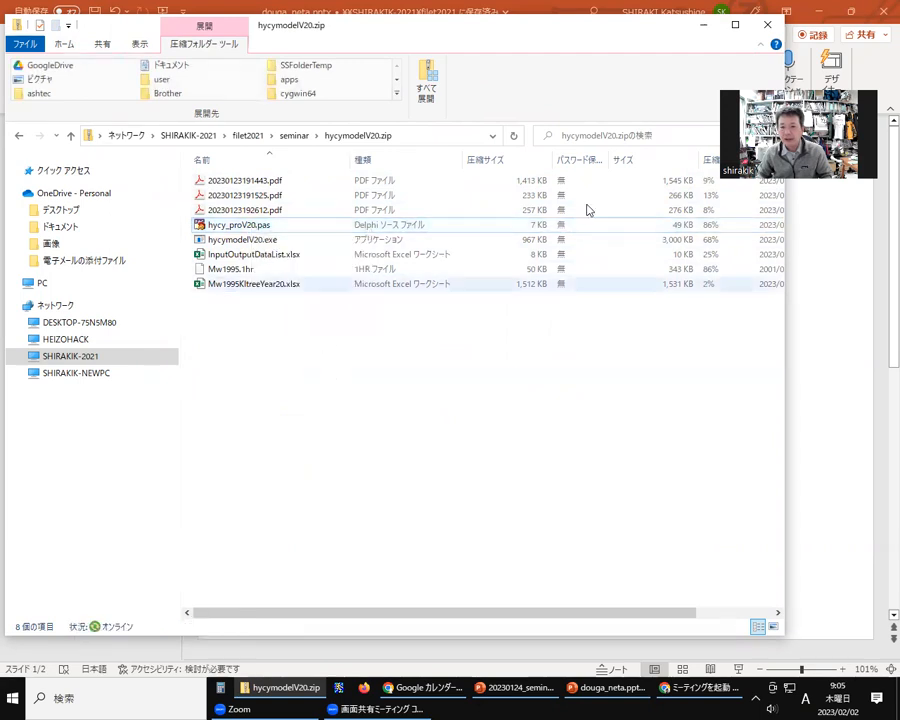
left_click(767, 26)
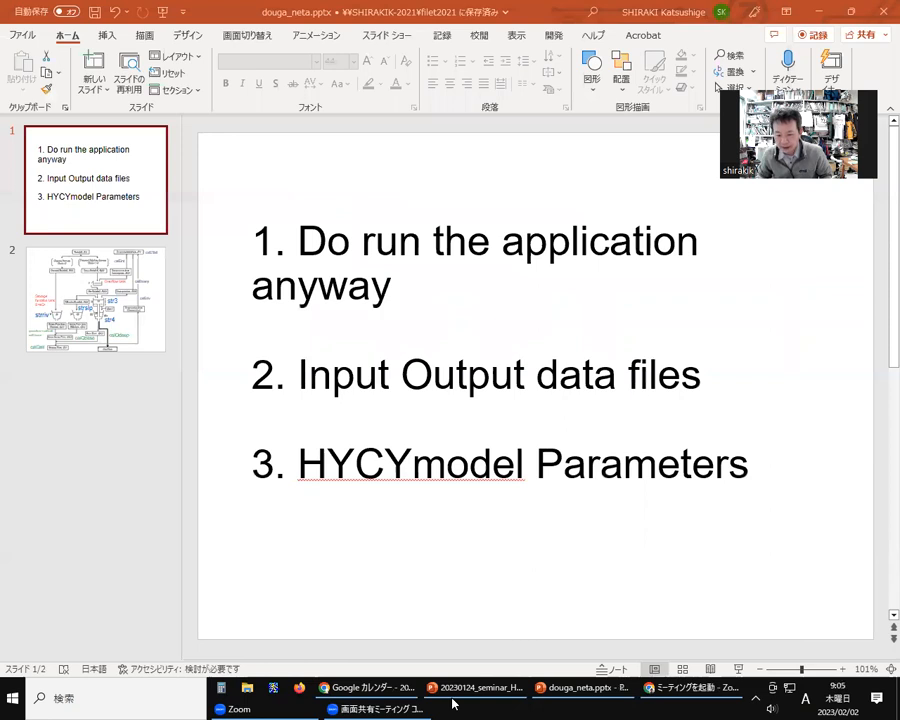
key("super+e")
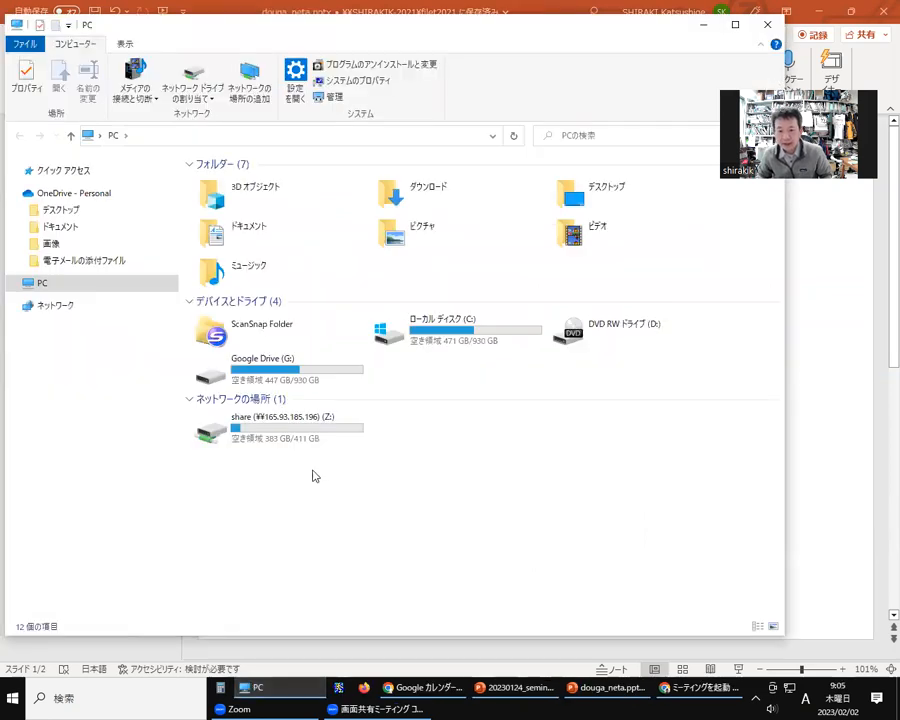
left_click(703, 25)
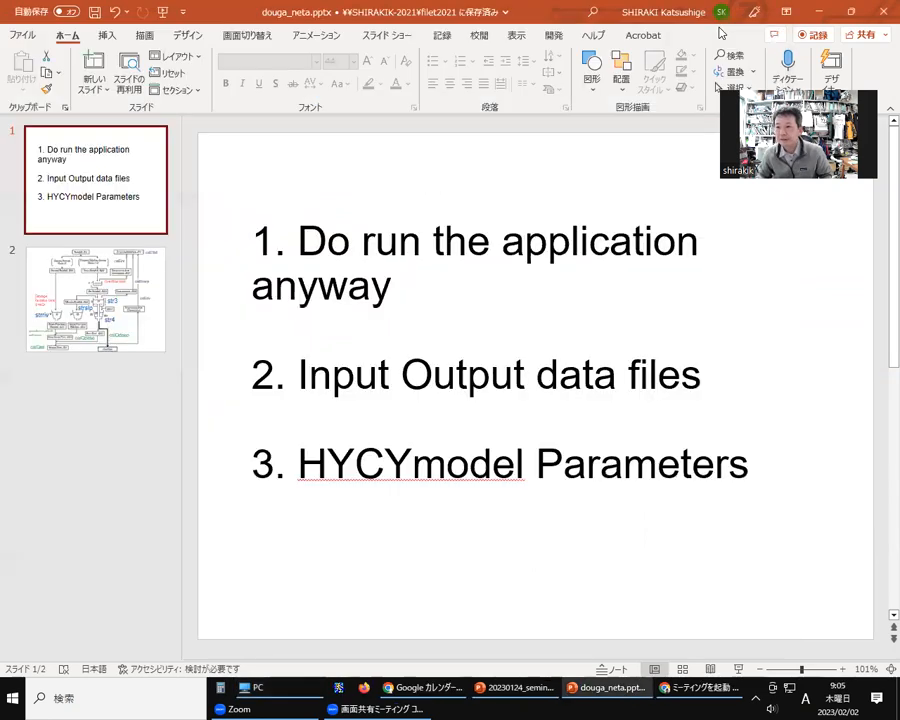
left_click(818, 11)
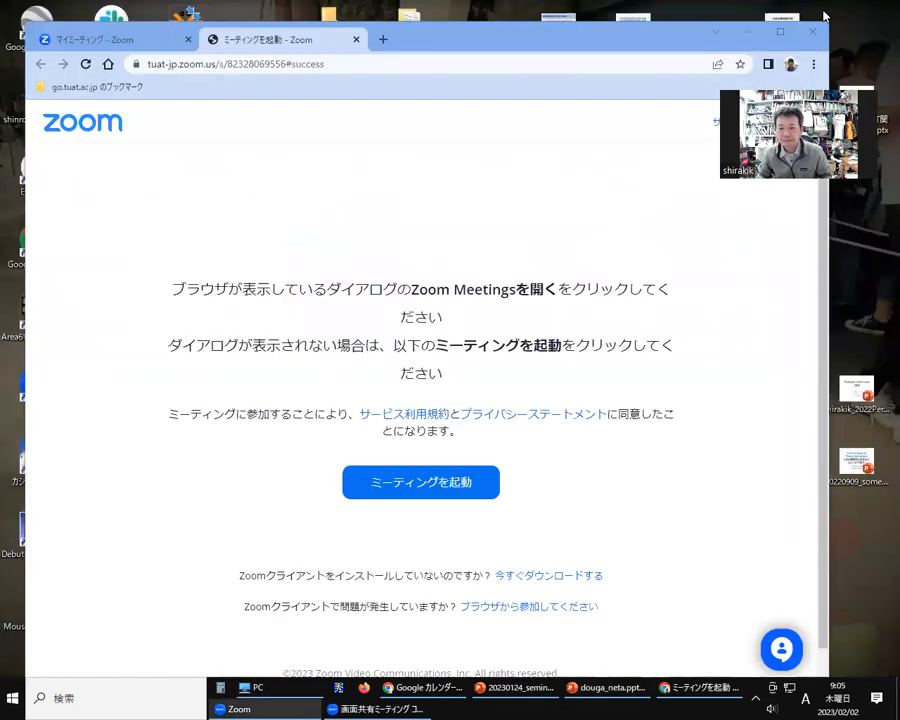
left_click(745, 34)
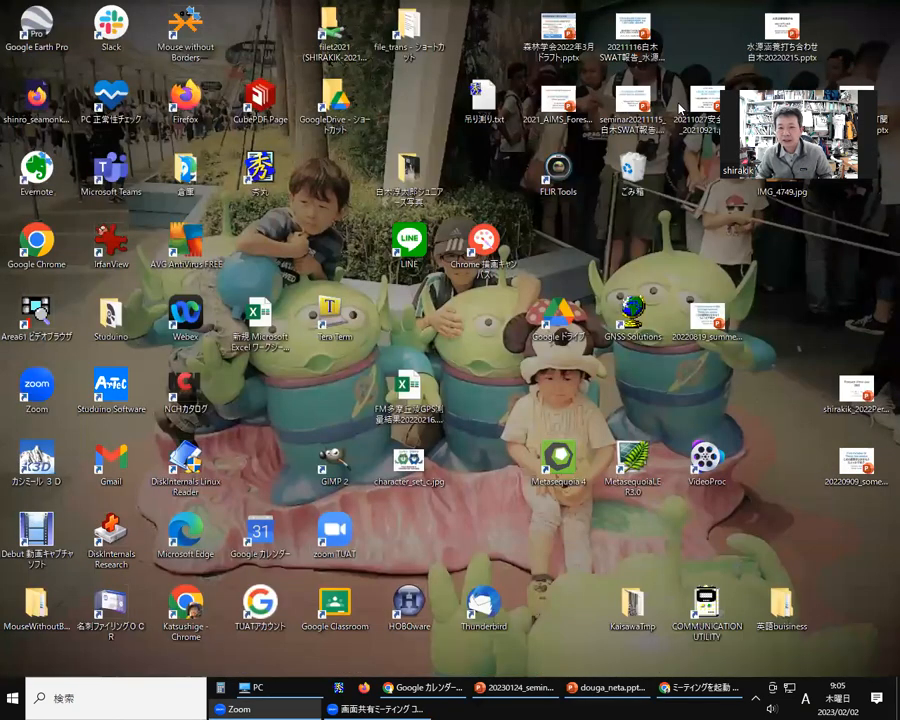
Open the seminar folder inside the filet2021 desktop shortcut and launch hycymodelV21.exe.
double_click(328, 30)
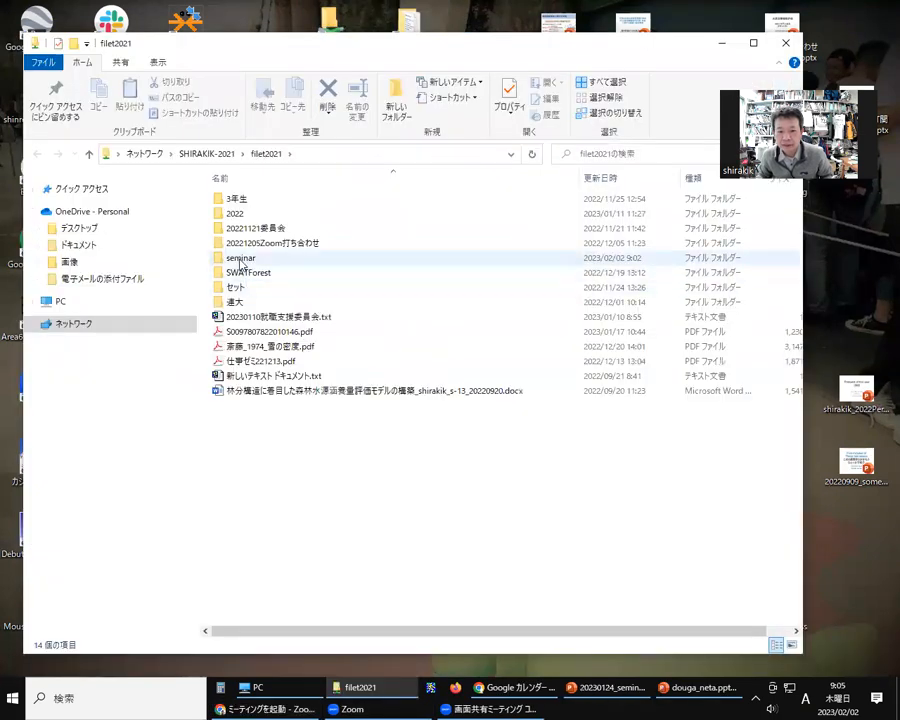
double_click(240, 260)
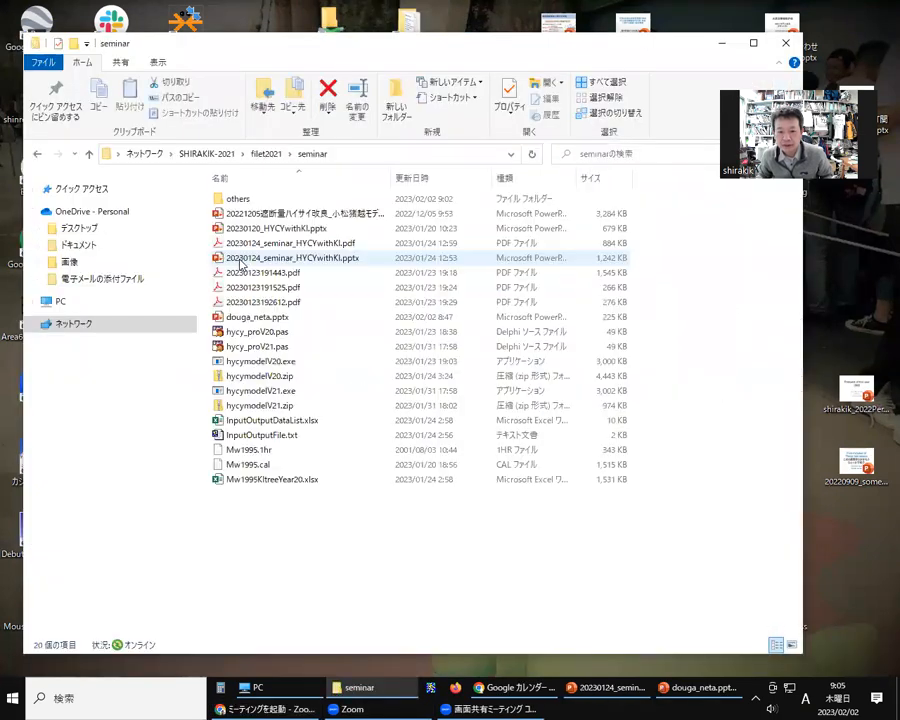
left_click(238, 396)
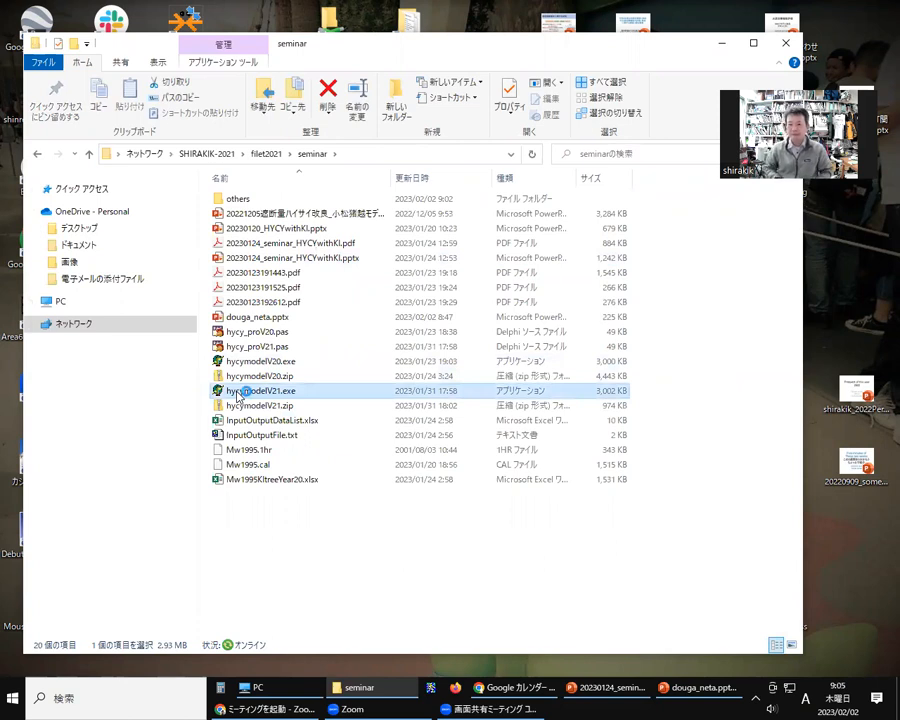
double_click(238, 396)
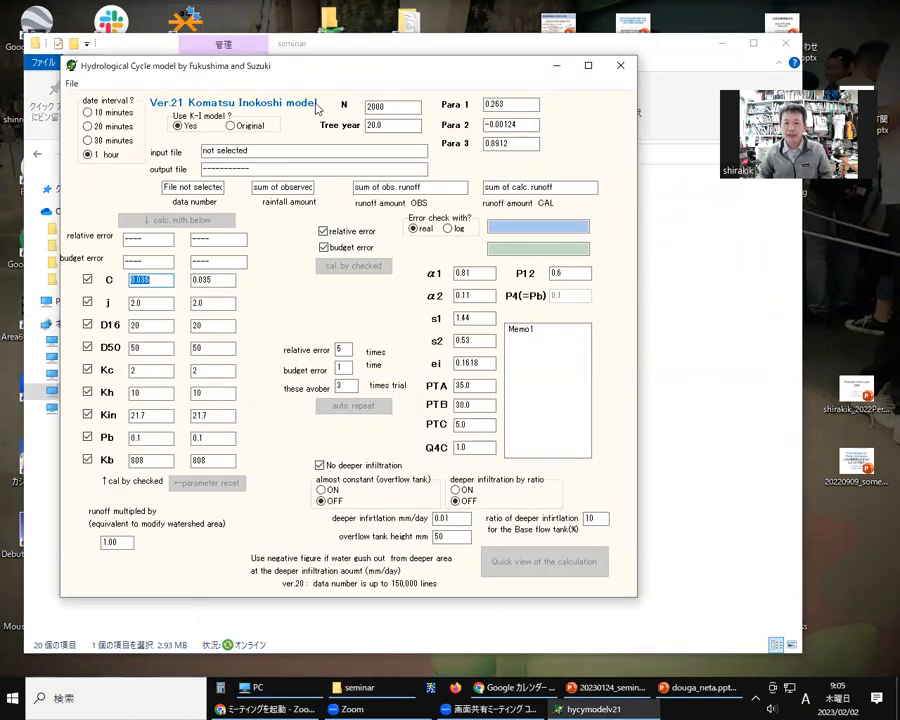
left_click_drag(335, 77, 353, 96)
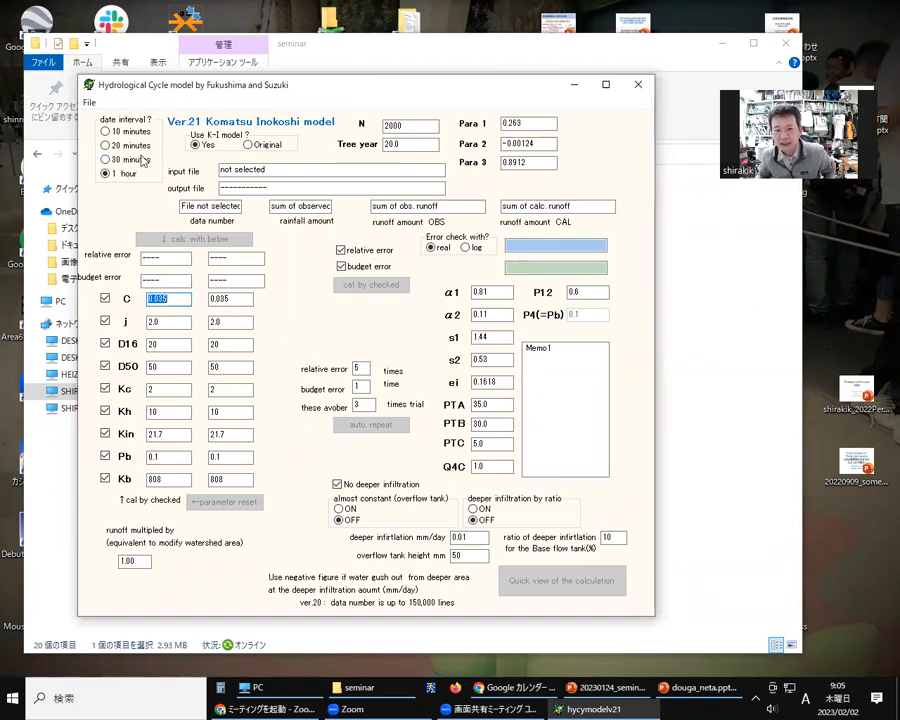
Start opening a data file in the hydrological model and accept loading 60-minute data.
left_click(90, 103)
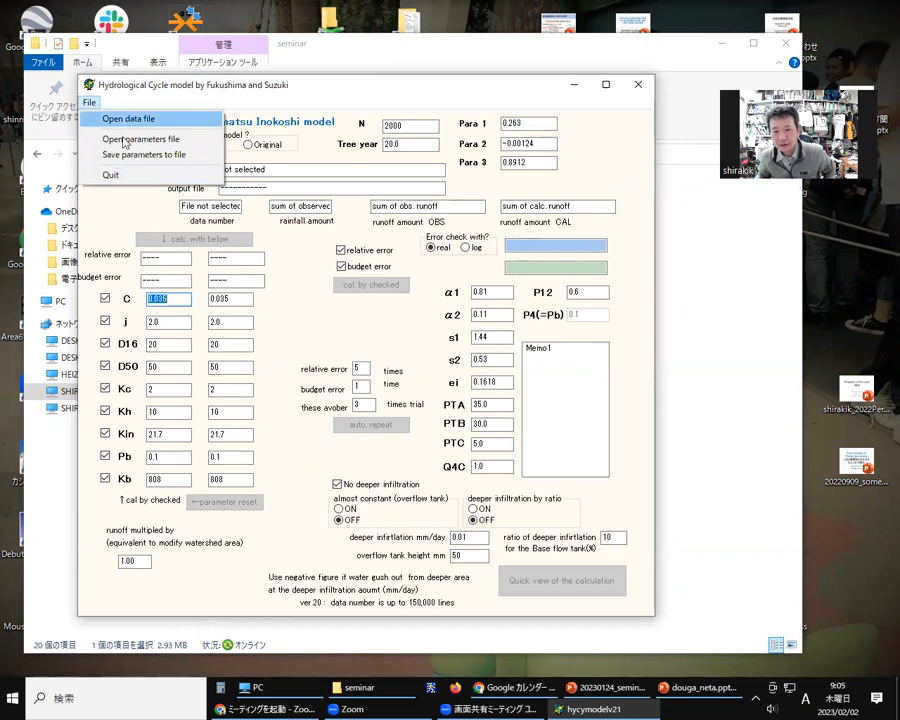
left_click(130, 121)
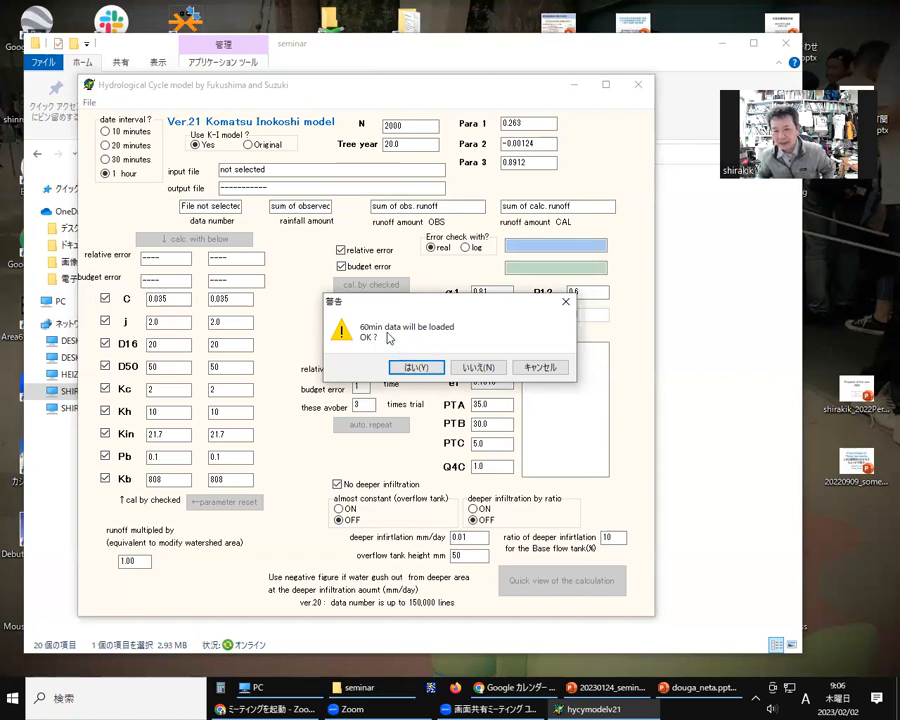
left_click(417, 368)
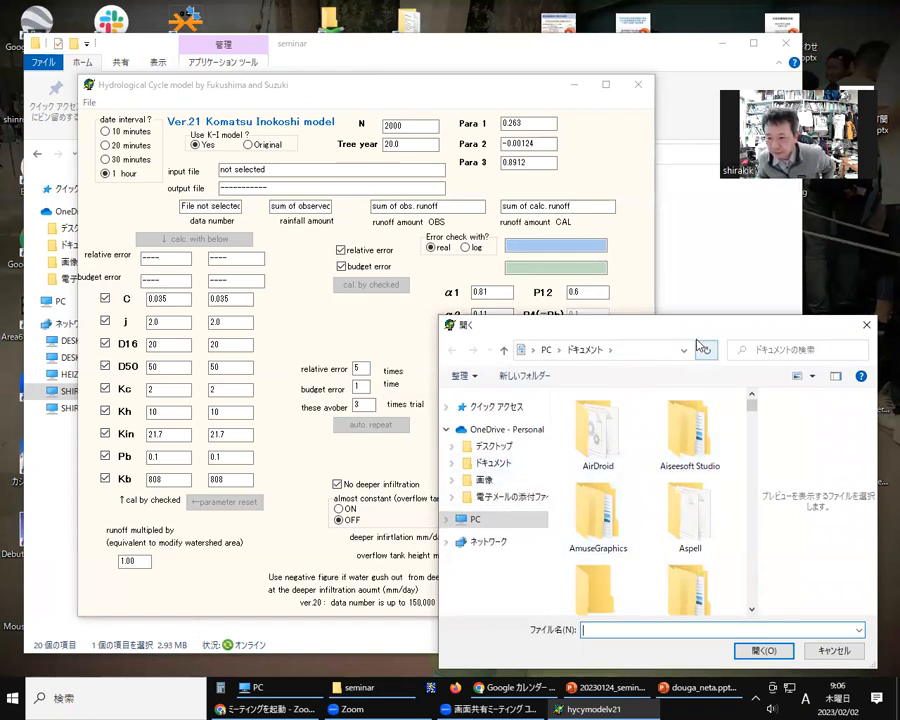
left_click_drag(680, 338, 590, 273)
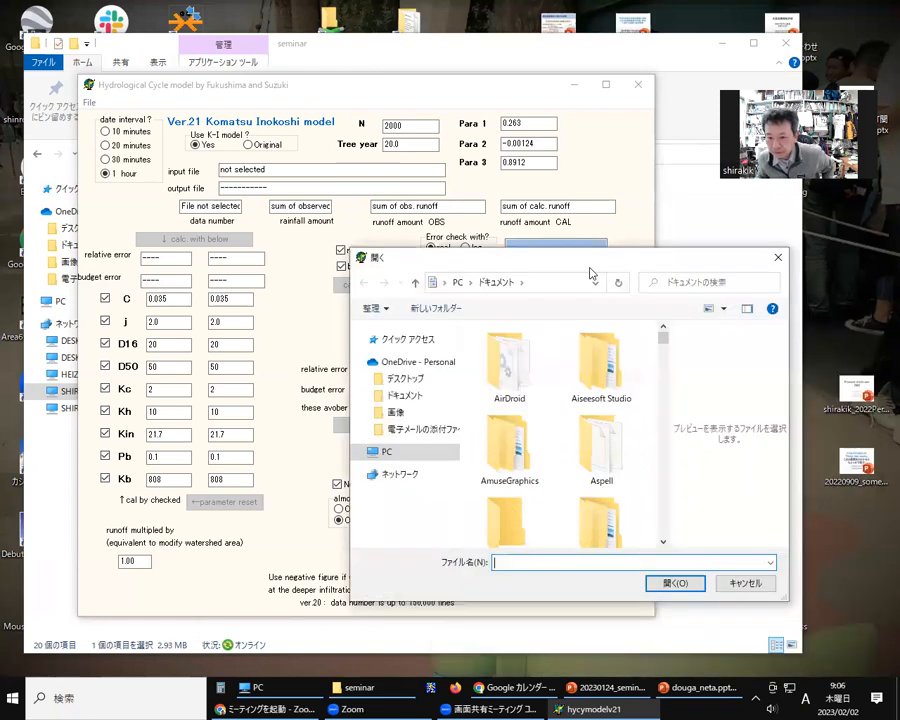
left_click(405, 378)
scroll(525, 483, "down", 2)
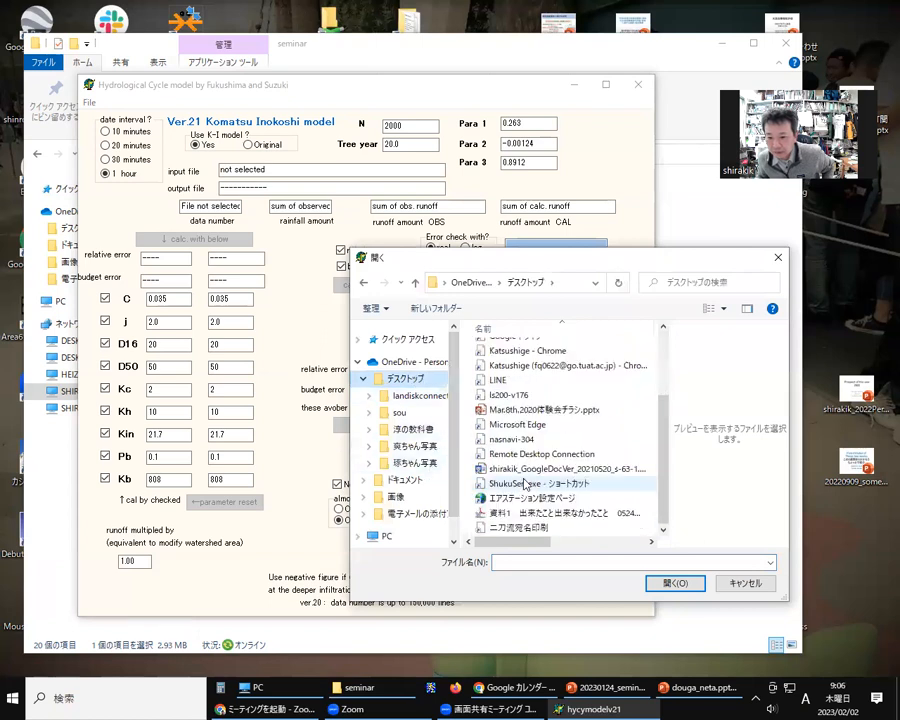
scroll(527, 484, "up", 2)
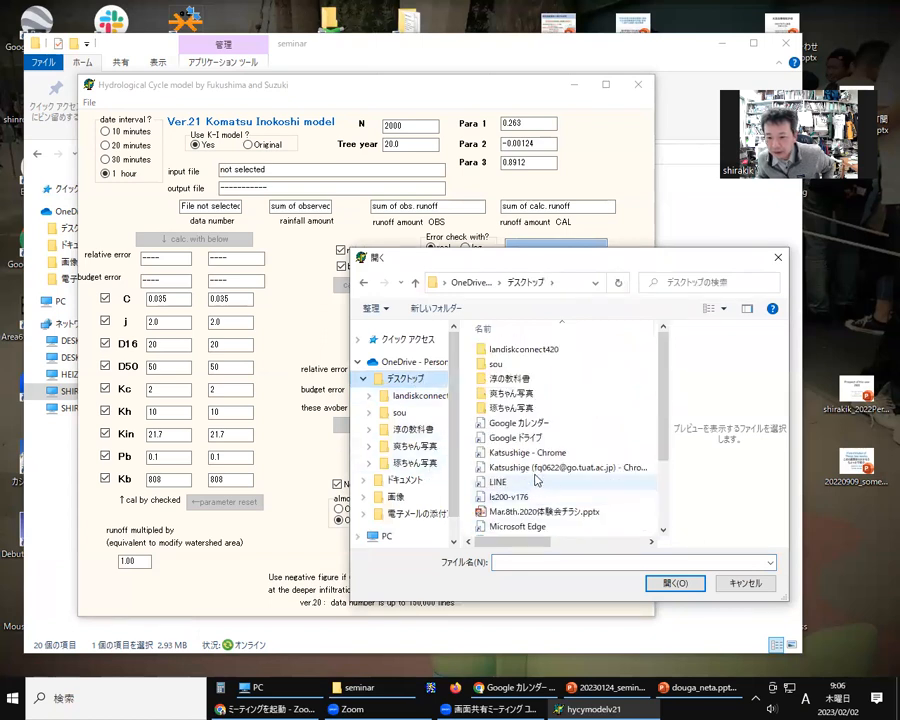
scroll(535, 481, "down", 2)
scroll(535, 480, "down", 1)
scroll(536, 480, "up", 3)
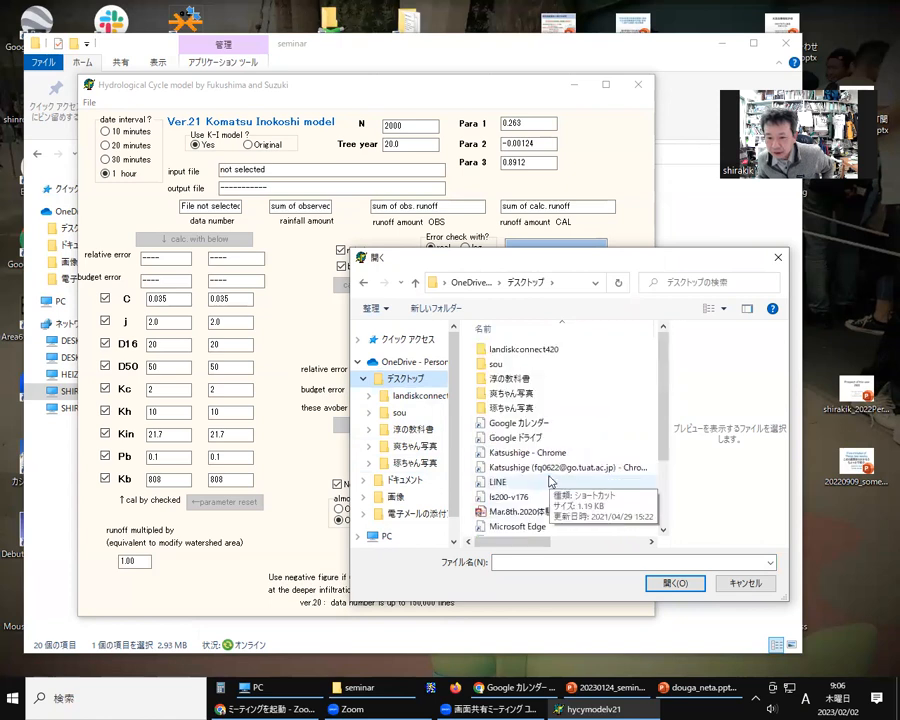
Browse to the seminar folder through the filet2021 shortcut on the PC's desktop.
left_click(400, 541)
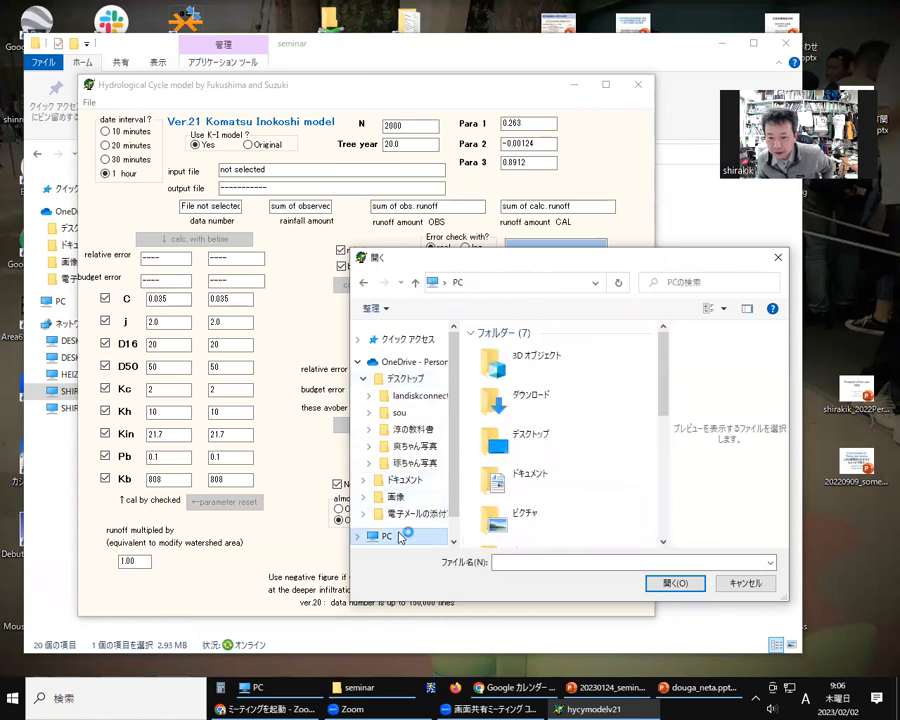
double_click(519, 438)
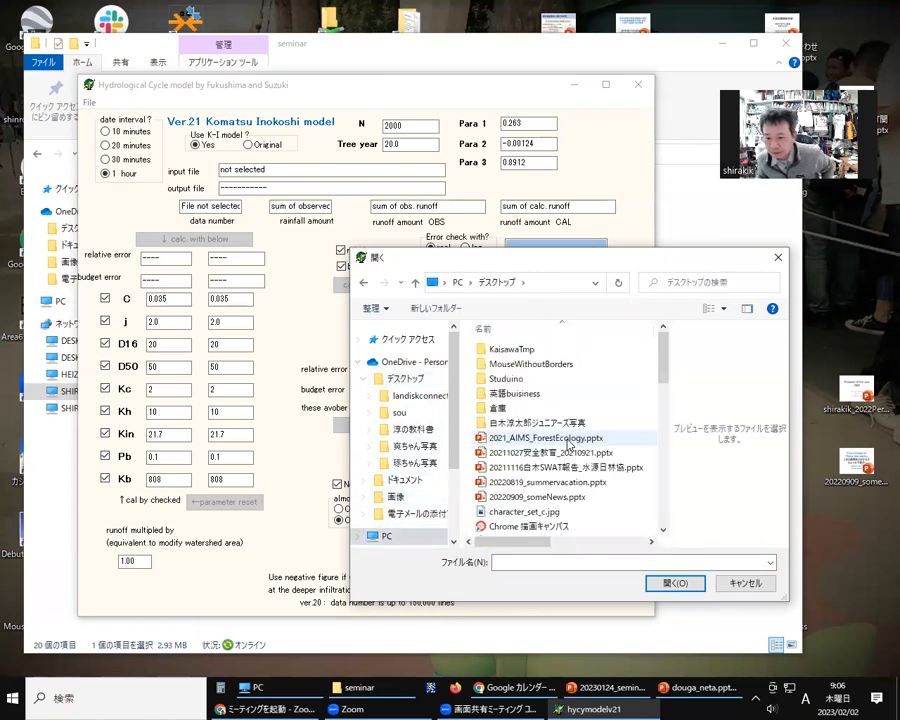
scroll(520, 380, "down", 7)
scroll(559, 430, "up", 1)
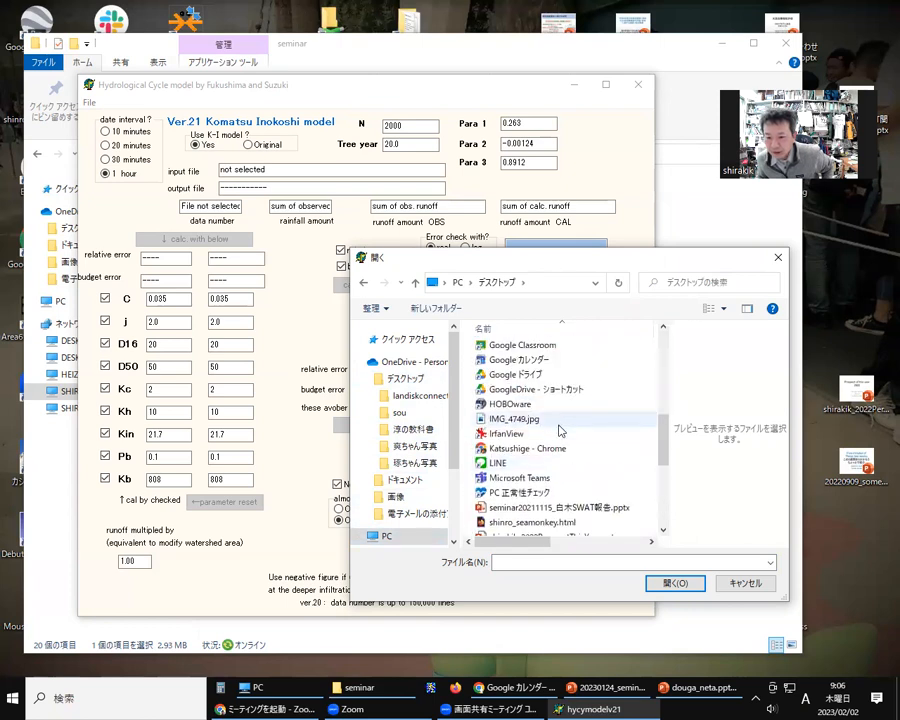
scroll(557, 437, "down", 3)
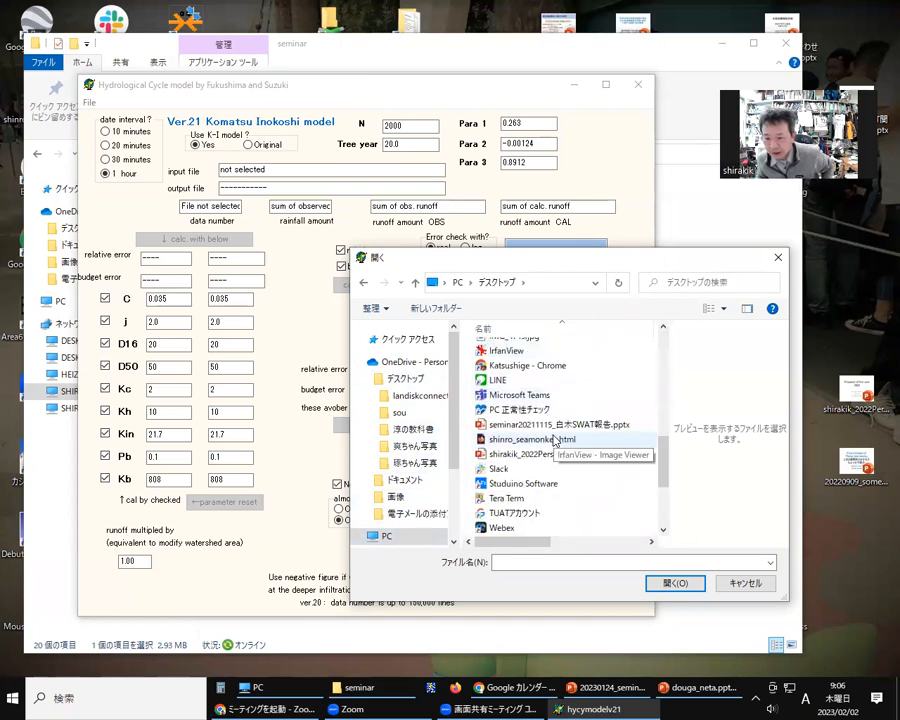
scroll(555, 443, "down", 2)
scroll(555, 450, "up", 10)
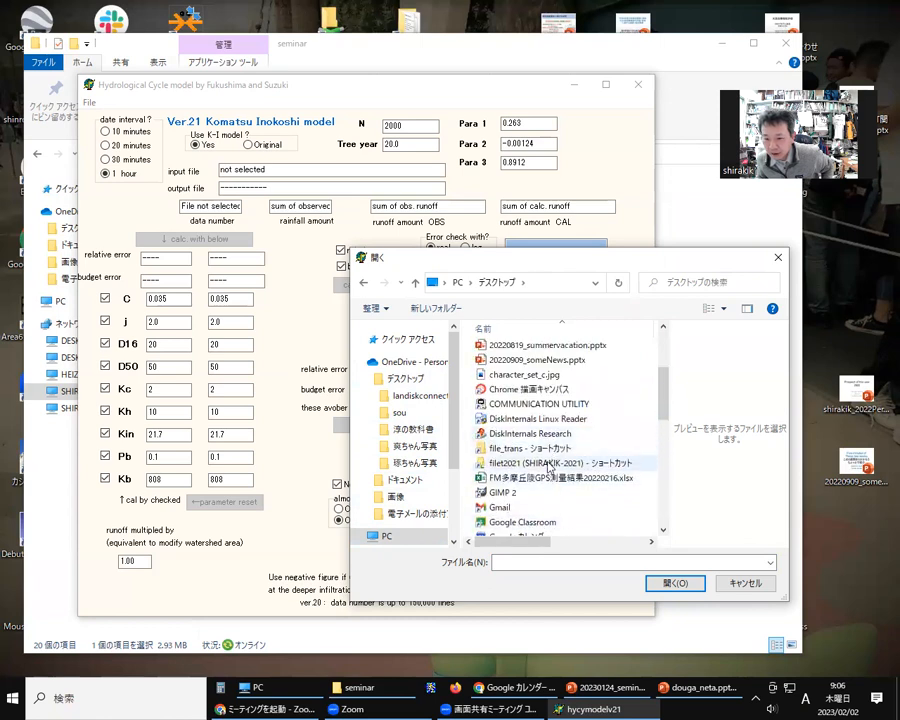
double_click(552, 464)
double_click(505, 410)
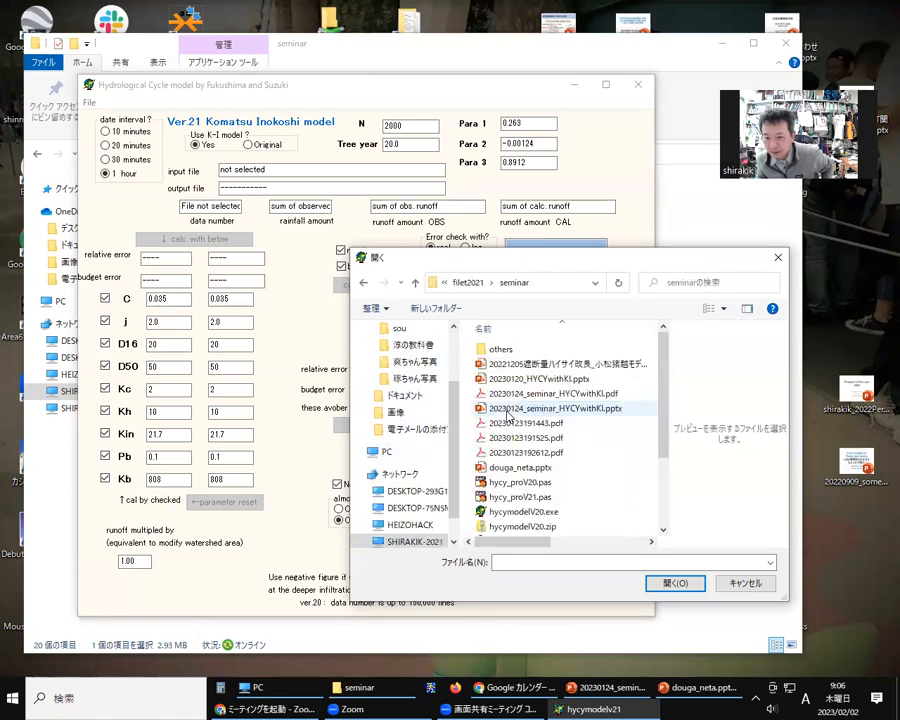
Load the hourly data file Mw1995.1hr from the seminar folder as the model input.
scroll(517, 471, "down", 3)
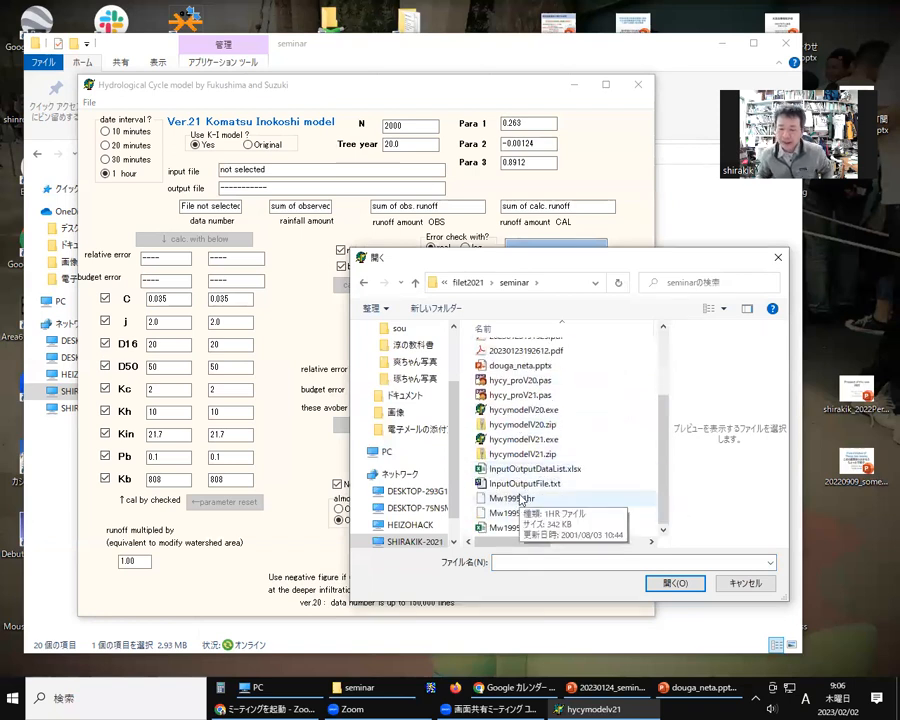
left_click(519, 500)
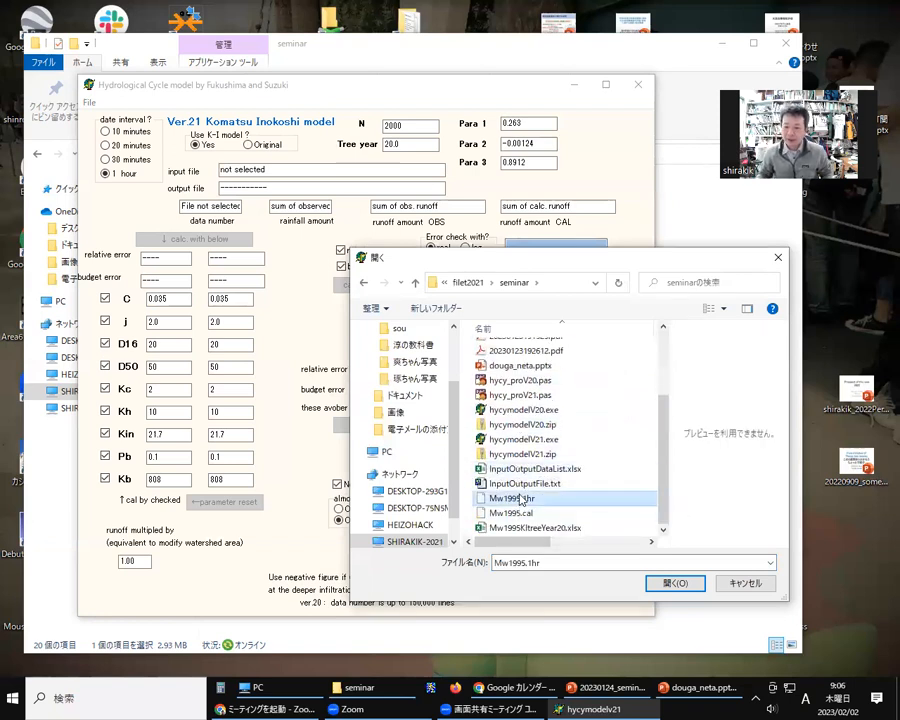
left_click(671, 583)
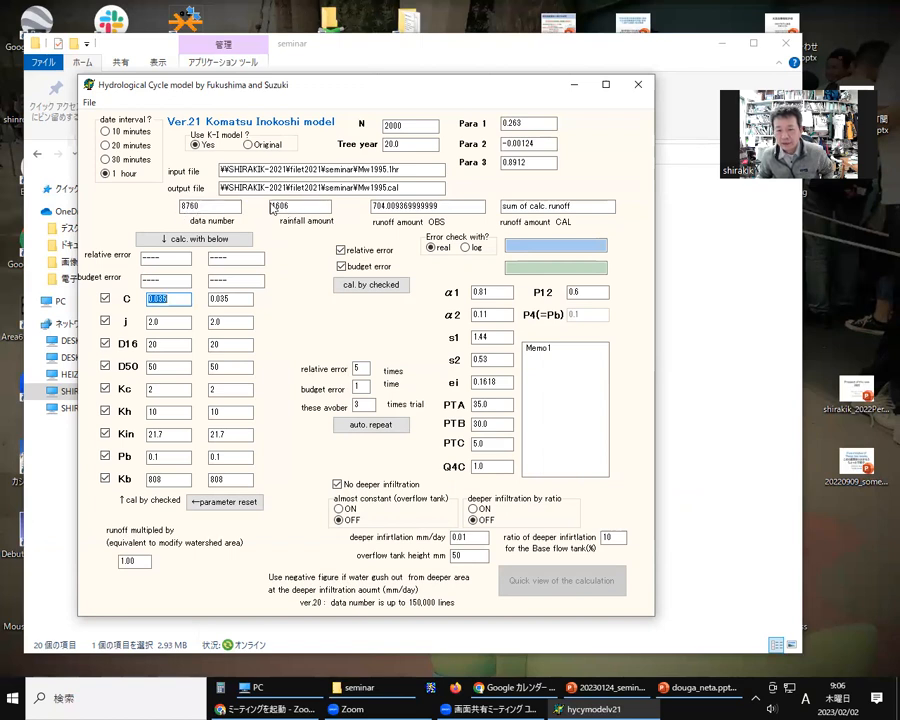
Run the runoff calculation with the default parameters and open the quick view of the calculation.
left_click(198, 242)
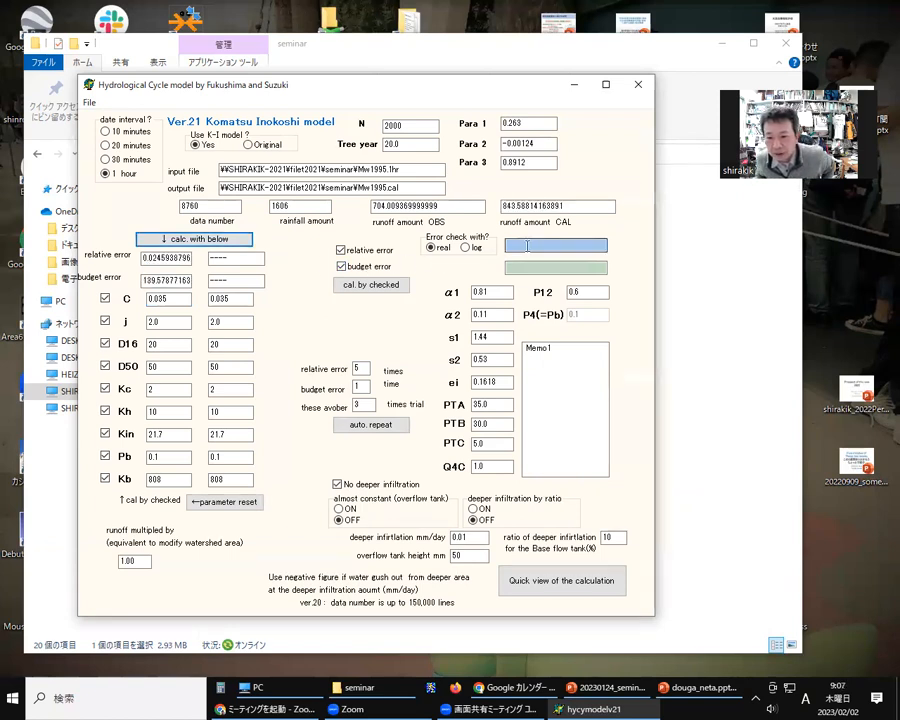
left_click(600, 581)
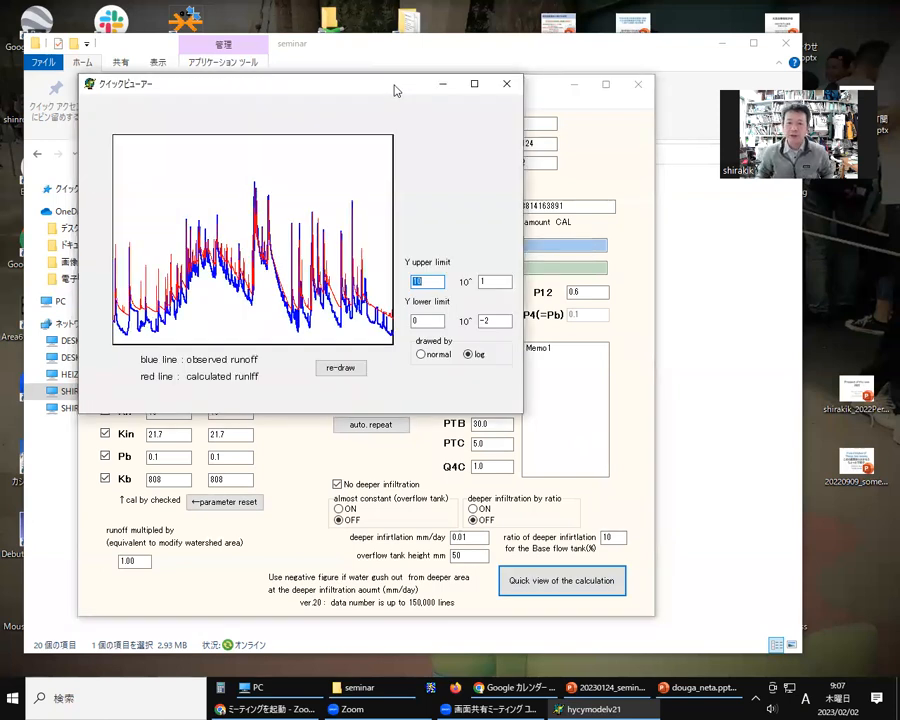
Arrange the model window and the quick viewer so the parameter values and the whole runoff graph can be seen together.
left_click_drag(399, 92, 686, 334)
left_click_drag(508, 84, 471, 28)
left_click(685, 332)
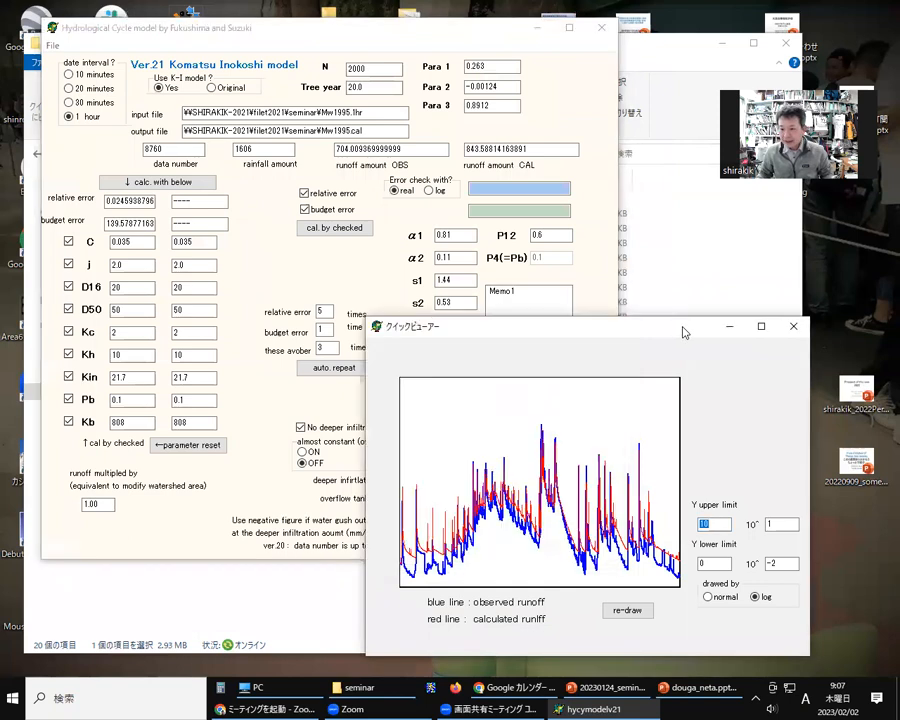
left_click_drag(683, 328, 770, 340)
left_click_drag(474, 33, 459, 15)
left_click(701, 345)
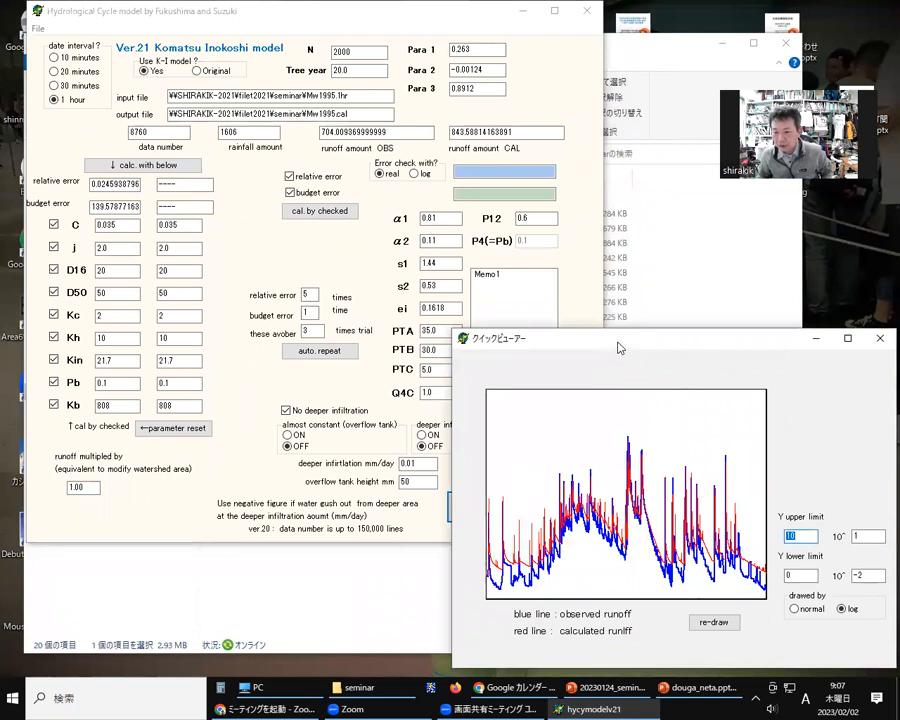
left_click_drag(632, 344, 656, 344)
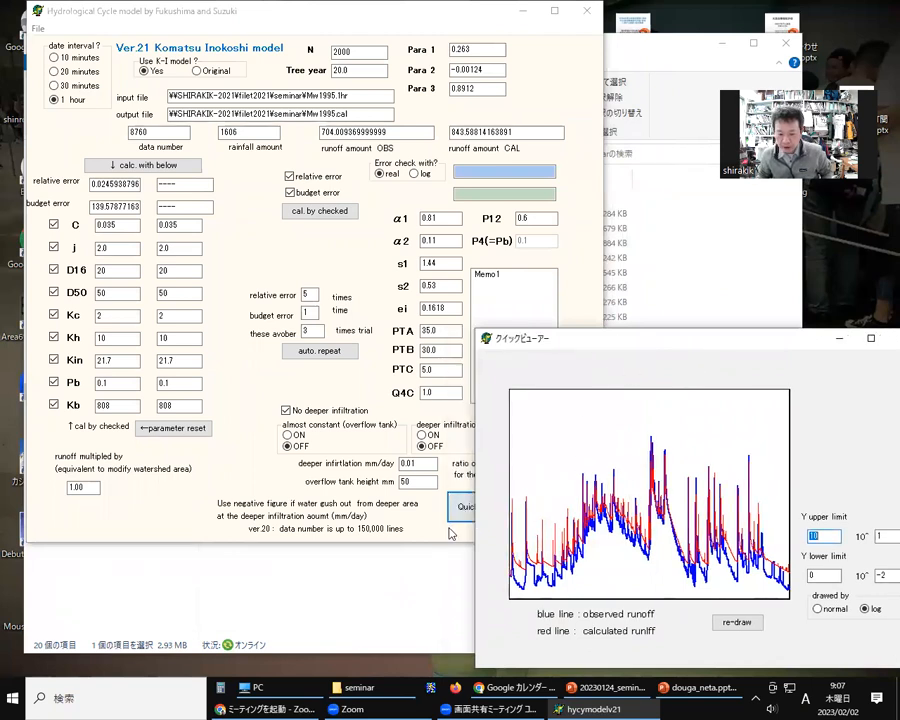
left_click(451, 533)
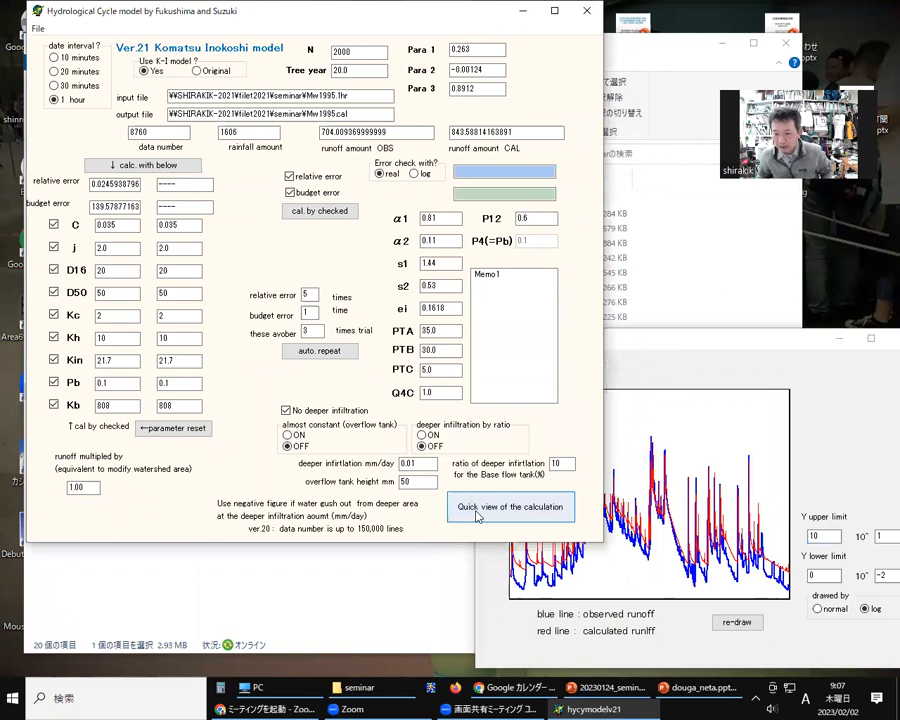
left_click(477, 512)
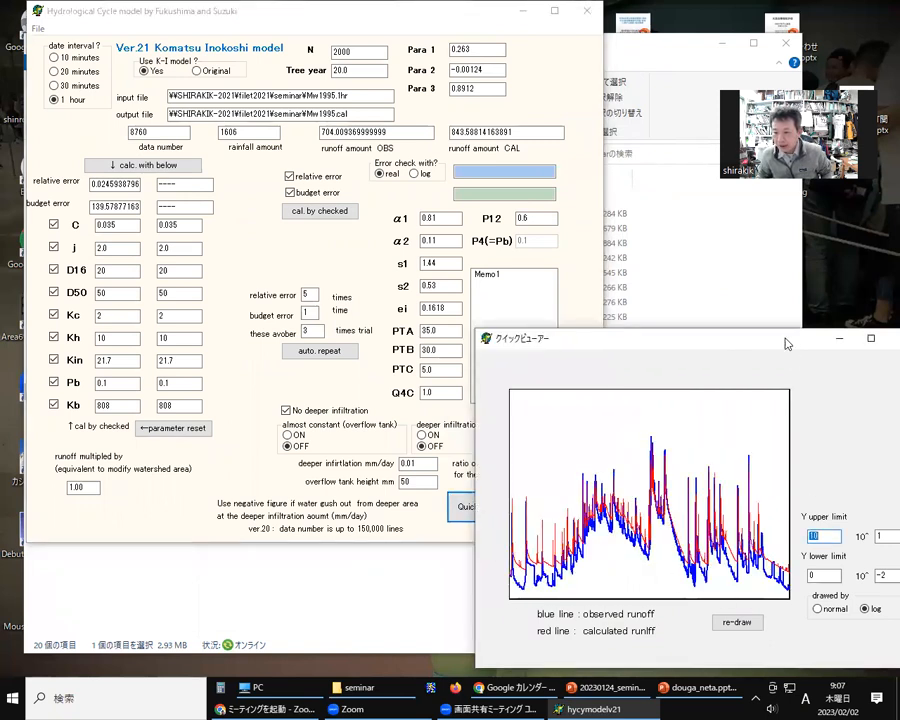
left_click_drag(785, 344, 725, 311)
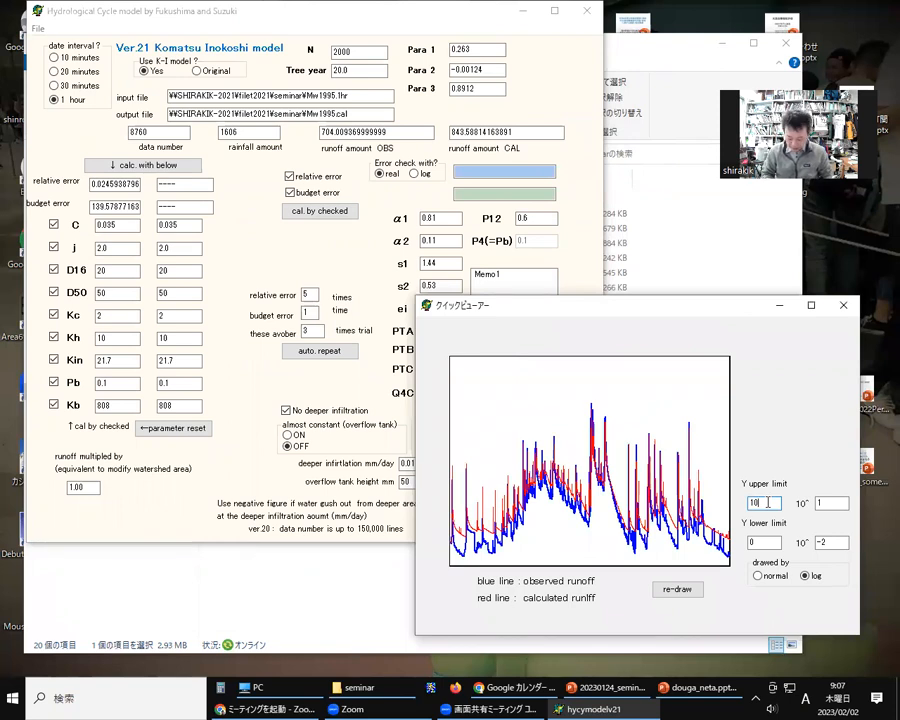
Redraw the log-scale runoff graph with a Y upper limit of 100 and reopen the quick view after the error.
left_click(688, 592)
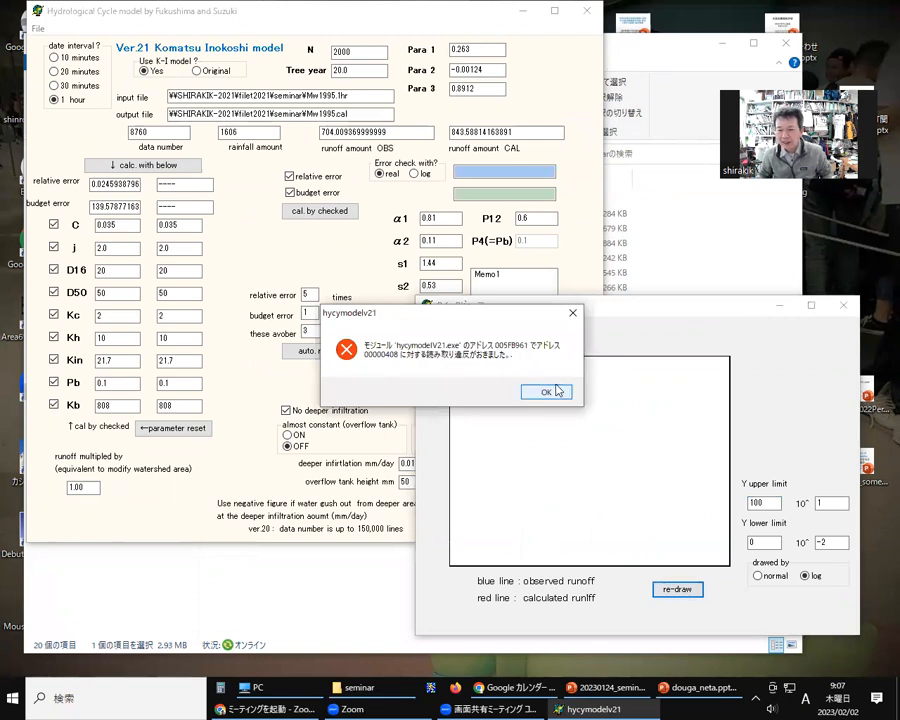
left_click(555, 394)
left_click(215, 372)
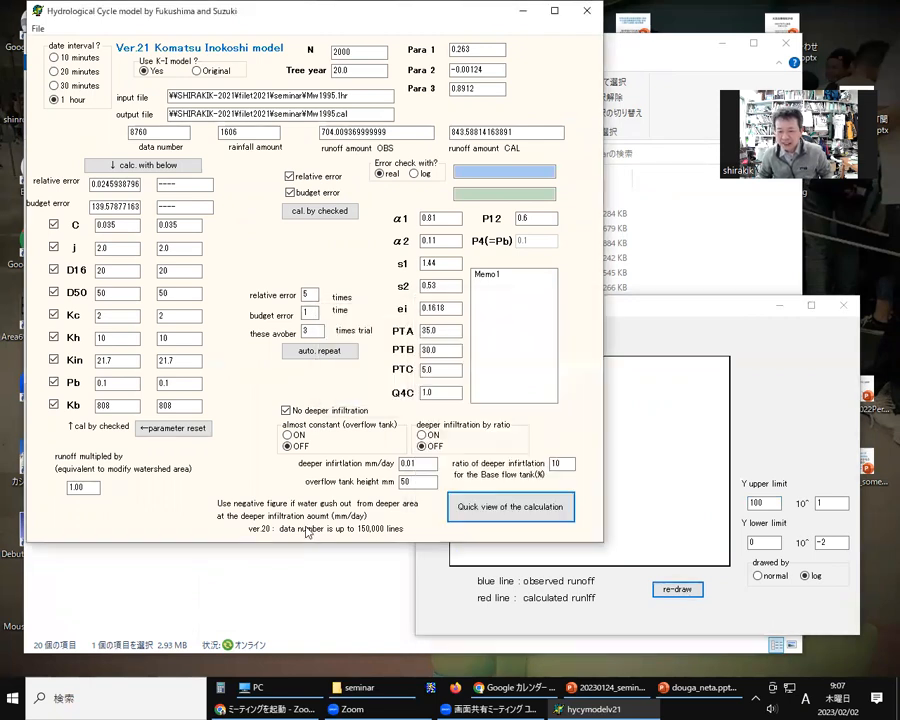
left_click(486, 520)
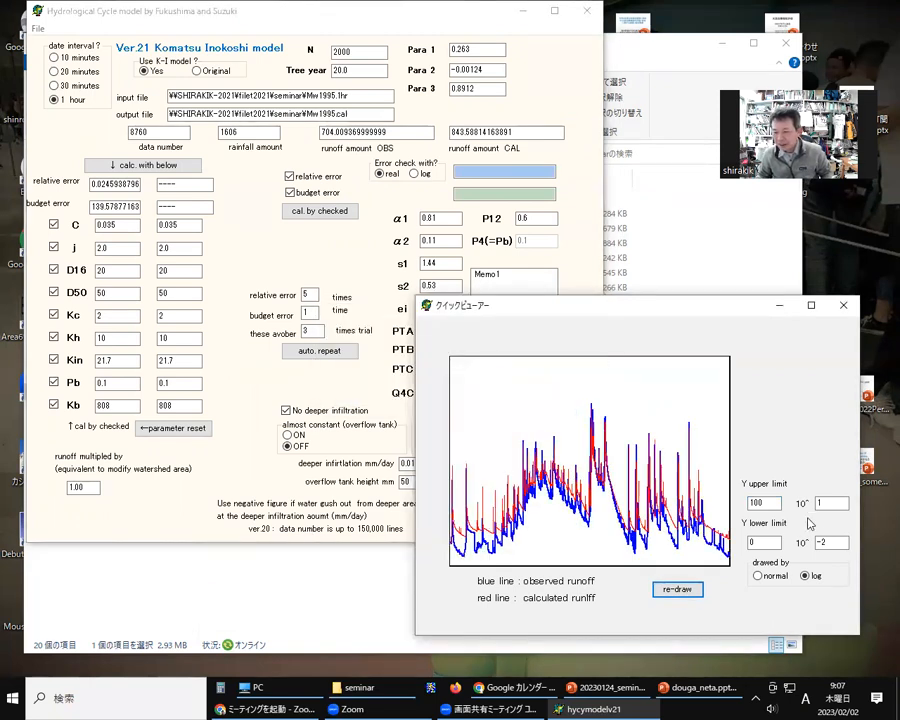
Switch the runoff graph to the normal scale with a Y upper limit of 10 and reopen the quick view.
left_click(778, 505)
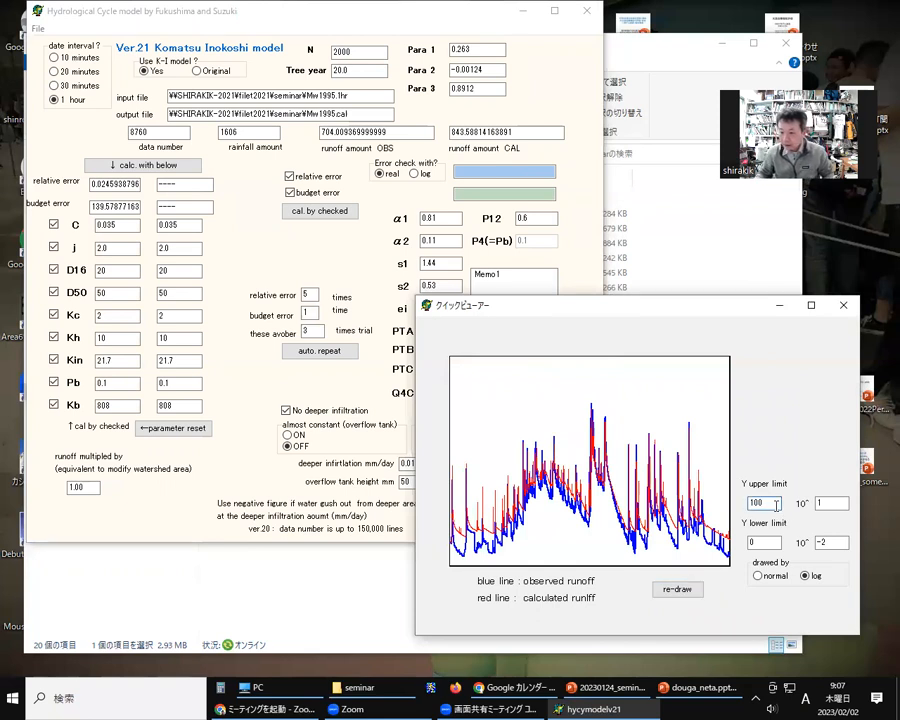
left_click(758, 577)
left_click(770, 505)
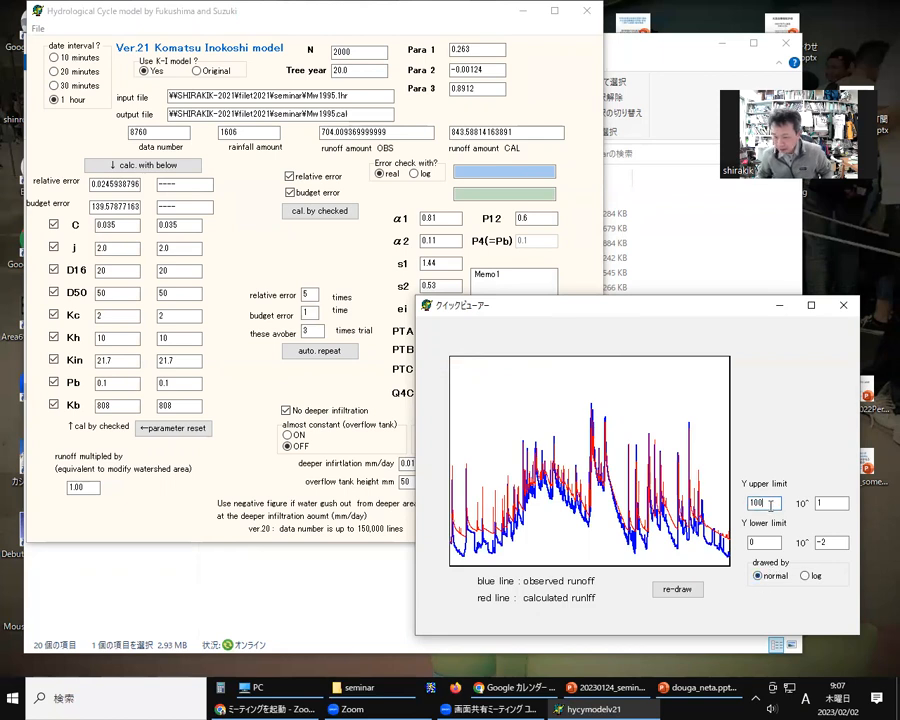
left_click(677, 589)
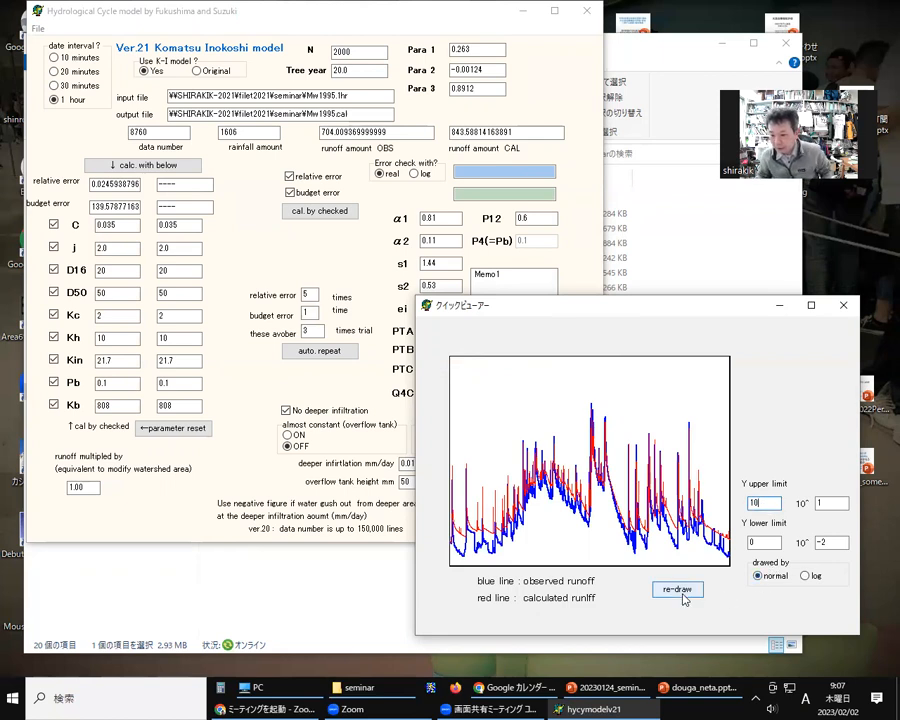
left_click(562, 392)
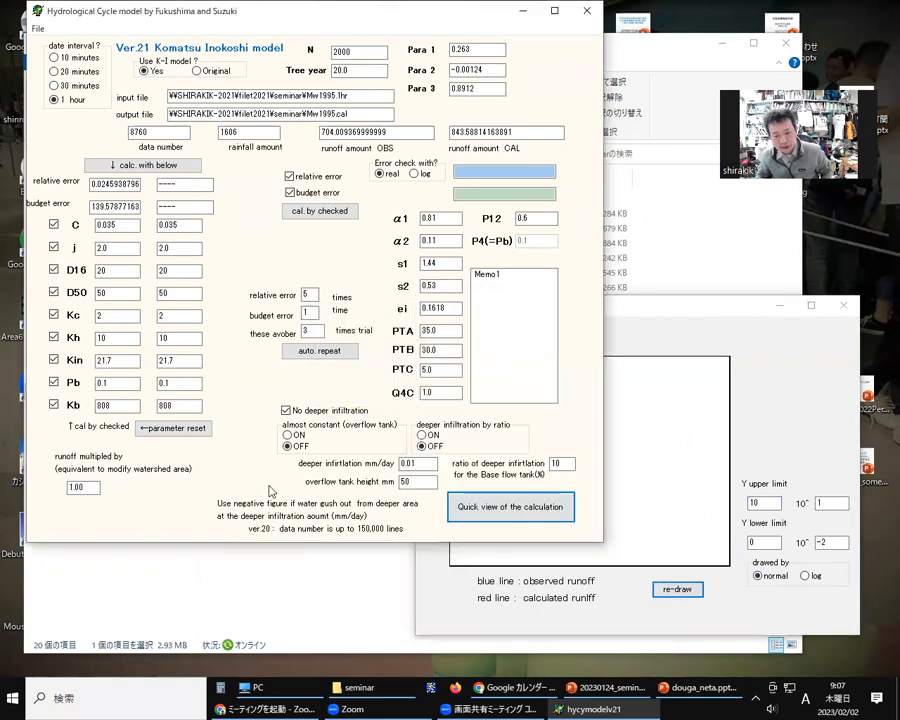
left_click(531, 510)
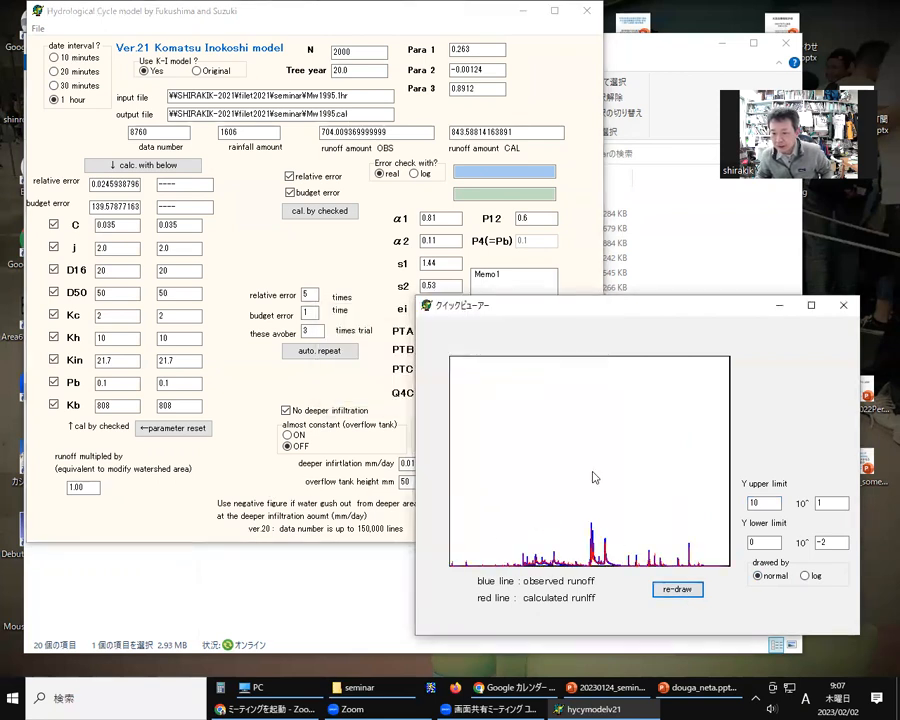
Set the graph's Y upper limit to 5 and reopen the quick view on the normal scale.
left_click(770, 503)
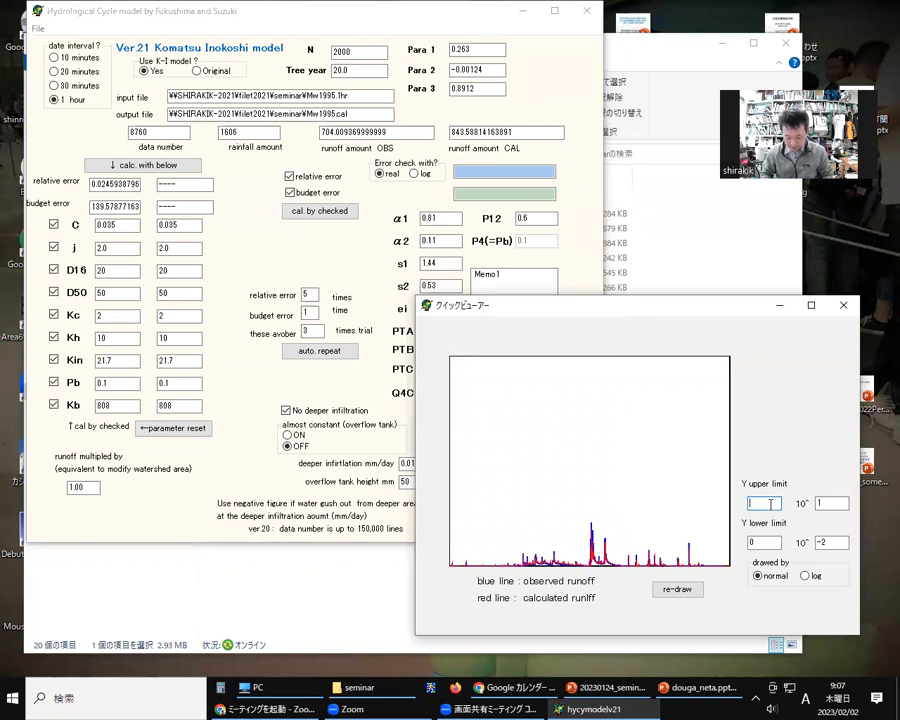
type("5")
left_click(674, 588)
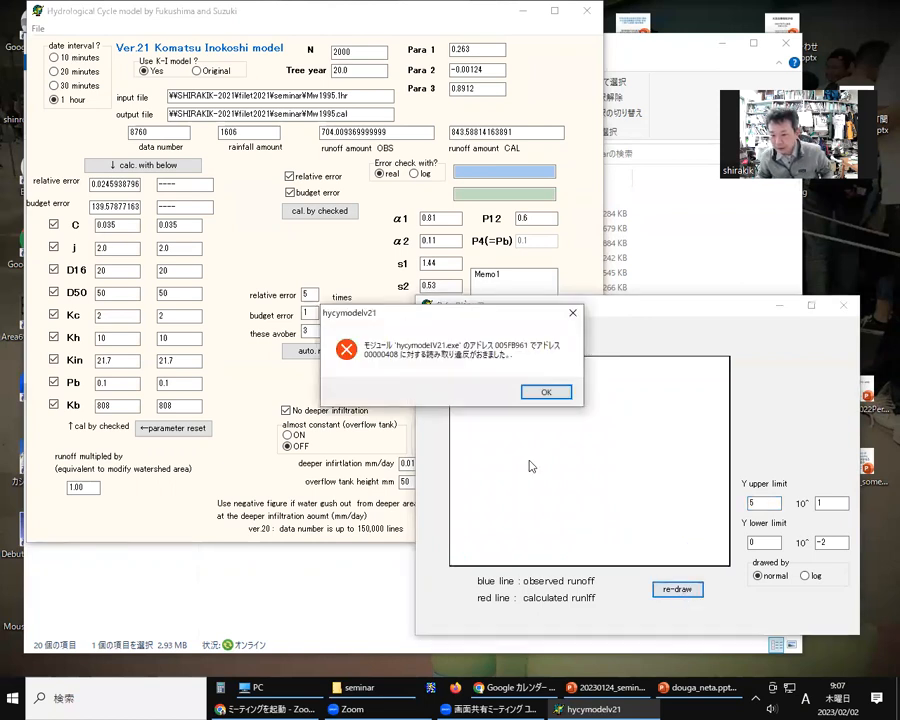
left_click(542, 390)
left_click(268, 491)
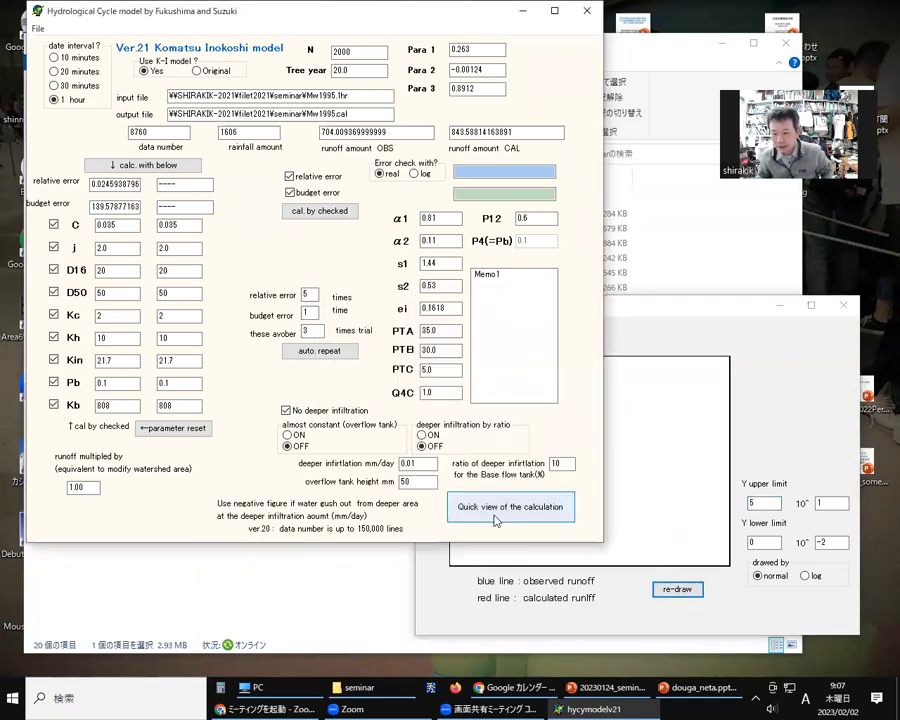
left_click(496, 515)
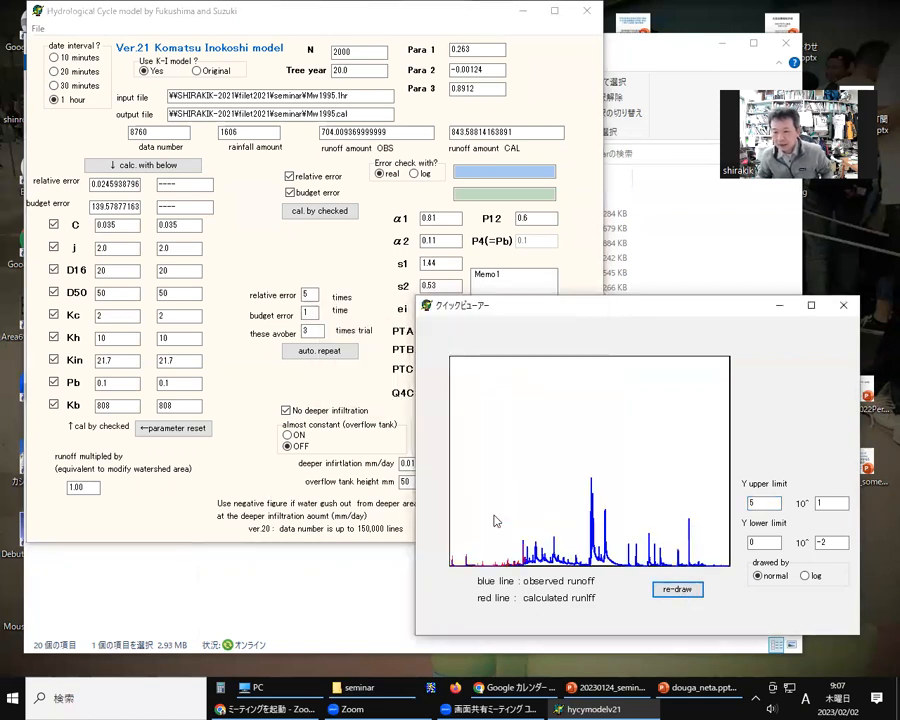
Return the runoff graph to the log scale and reopen the quick view to compare the observed and calculated curves.
left_click(806, 576)
left_click(676, 590)
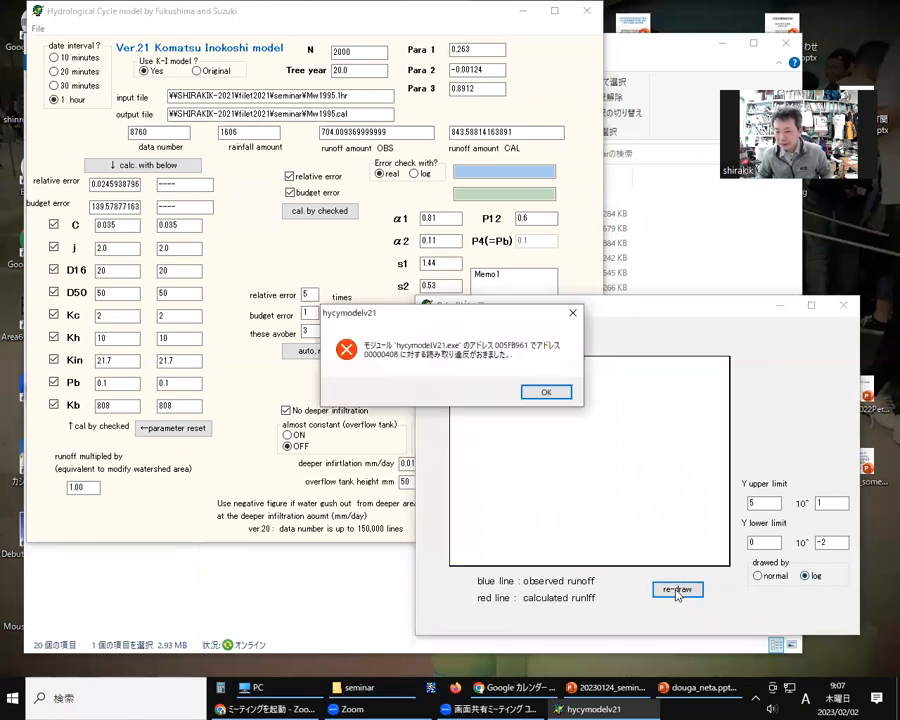
left_click(532, 392)
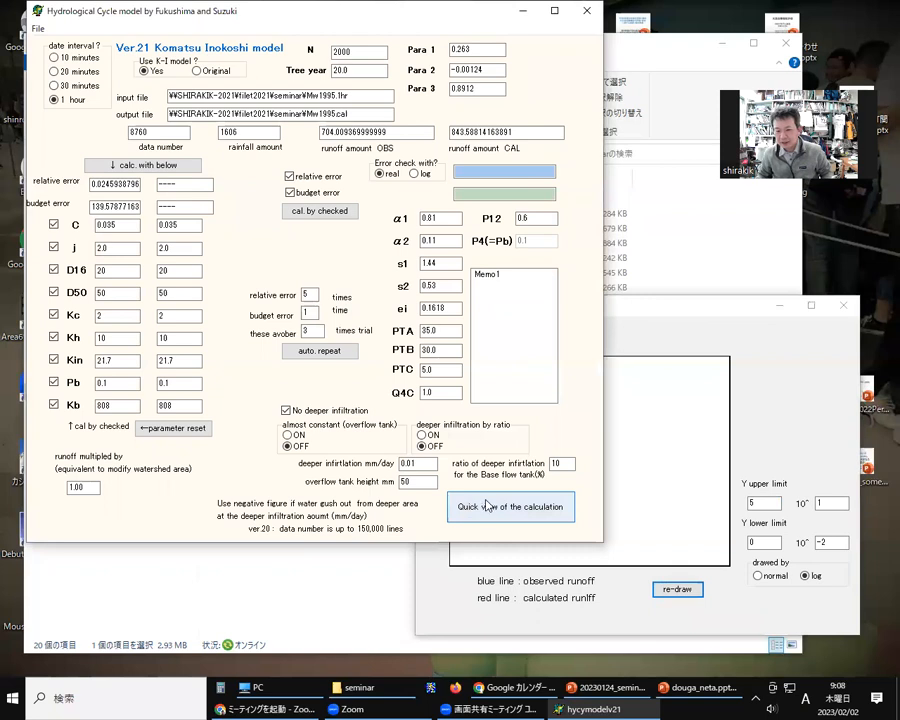
left_click(488, 505)
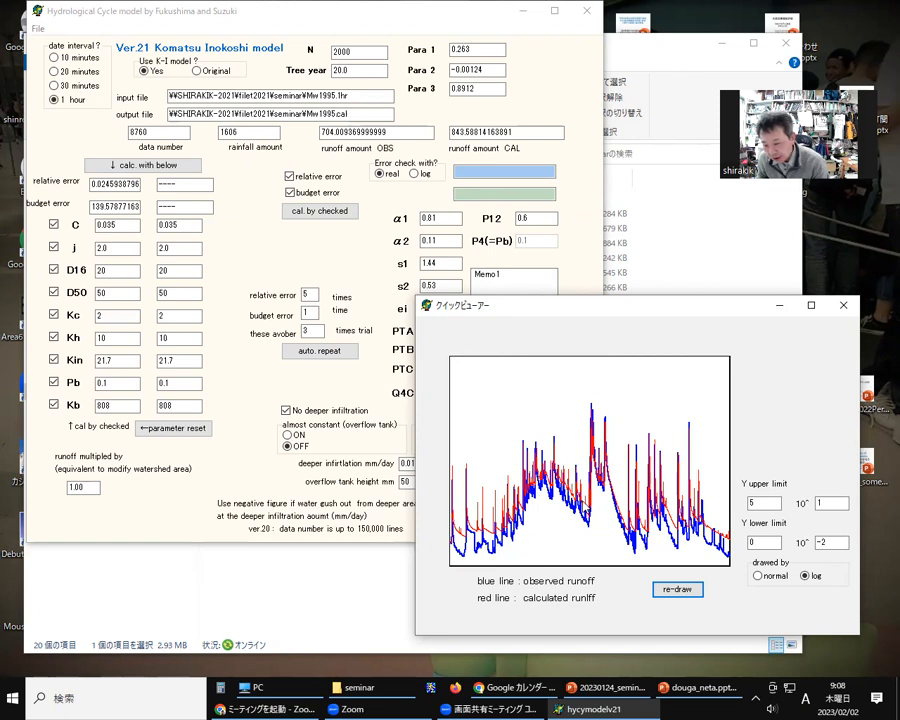
Close the quick viewer and switch the calculation from the K-I model to the Original model.
left_click(842, 304)
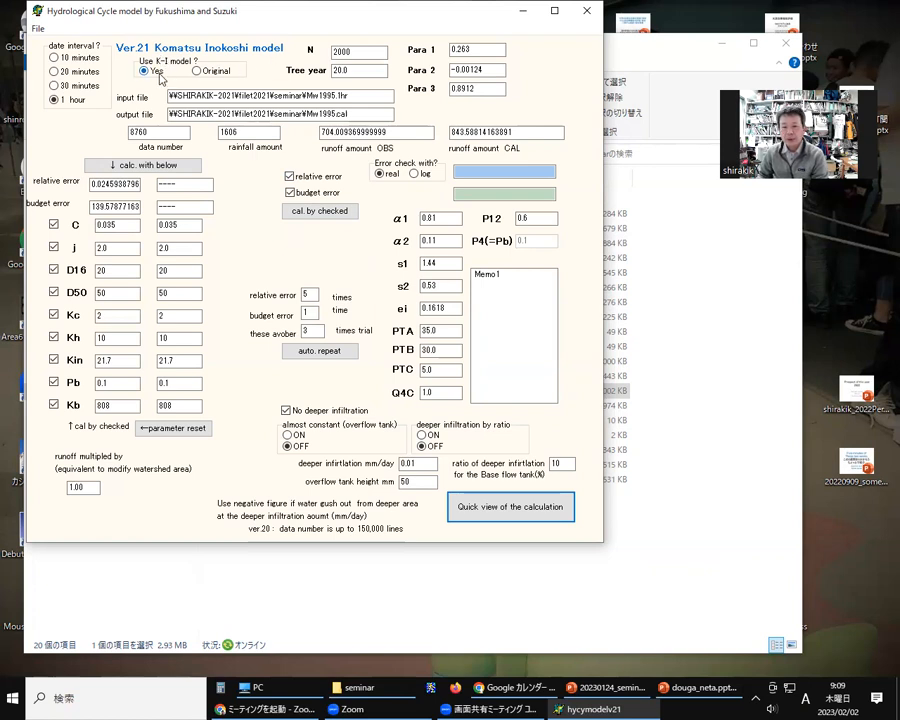
left_click(197, 72)
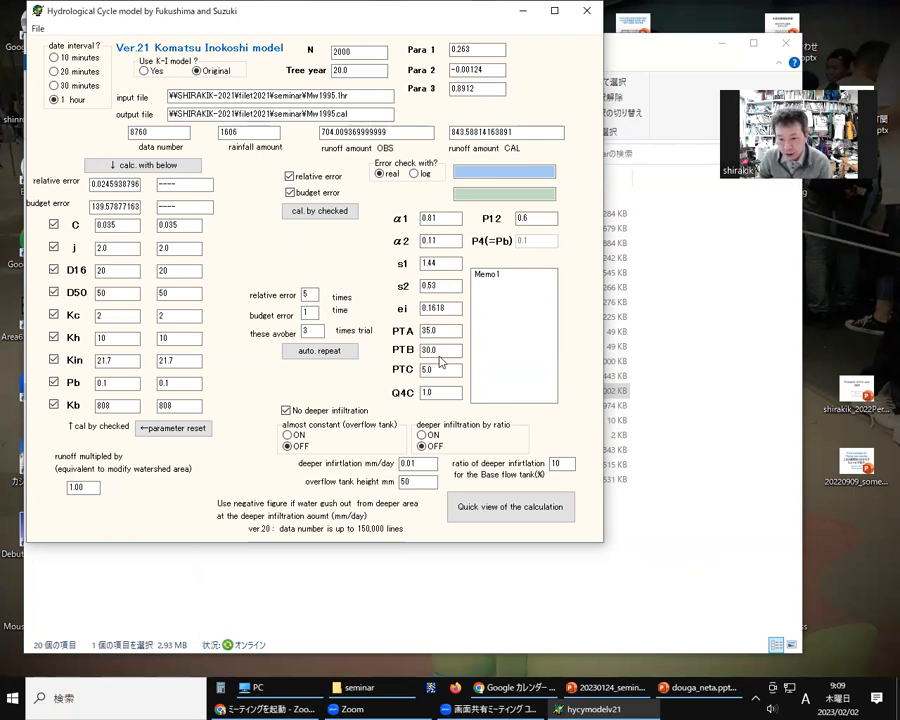
left_click(436, 334)
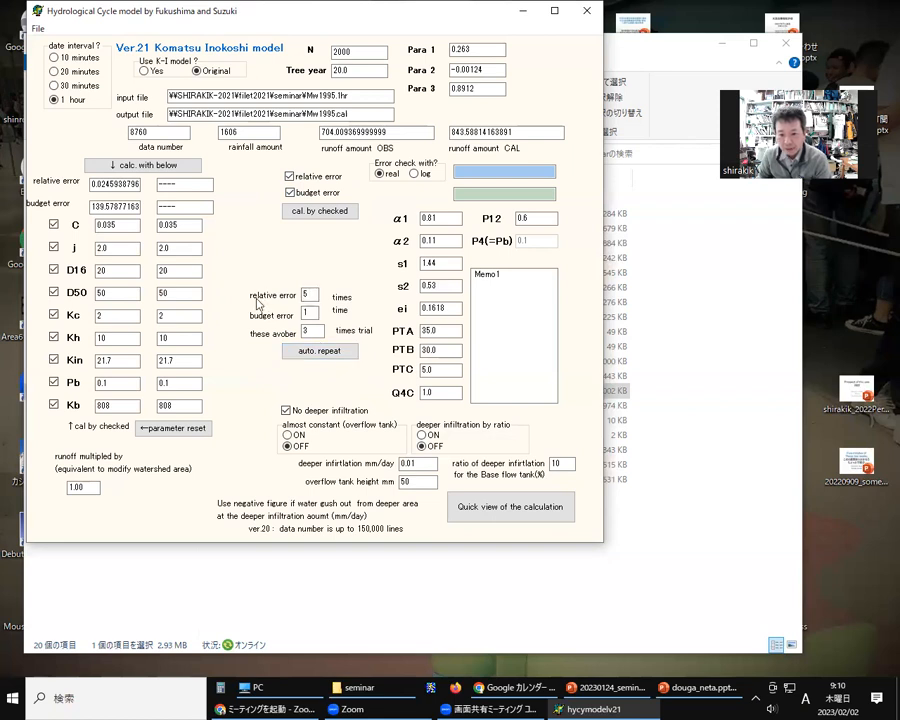
Run the automatic repeat with 1 trial and check the resulting runoff curves in the quick view.
left_click(311, 336)
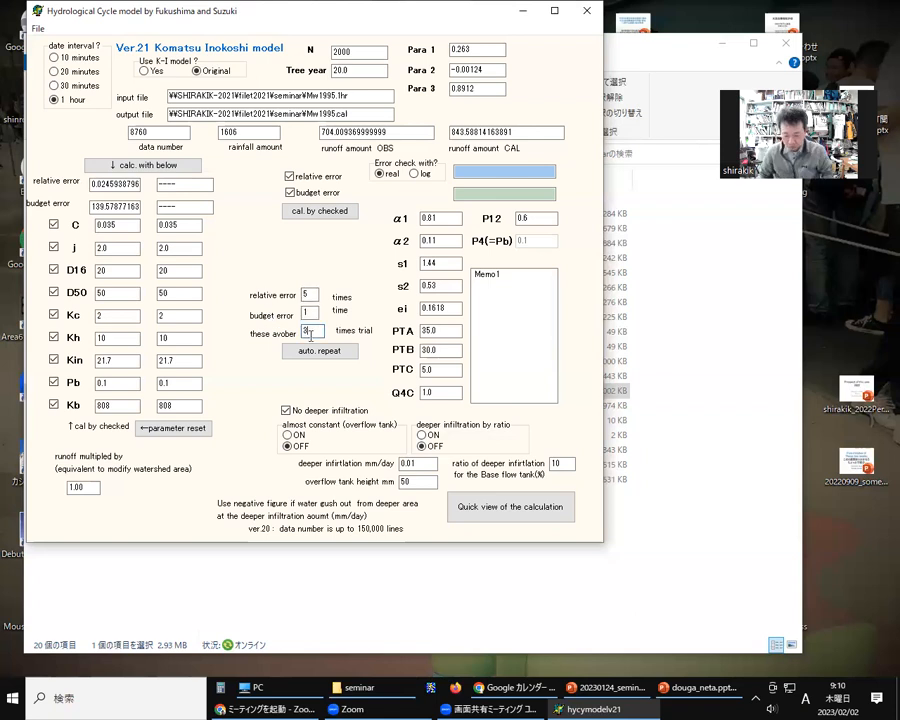
type("1")
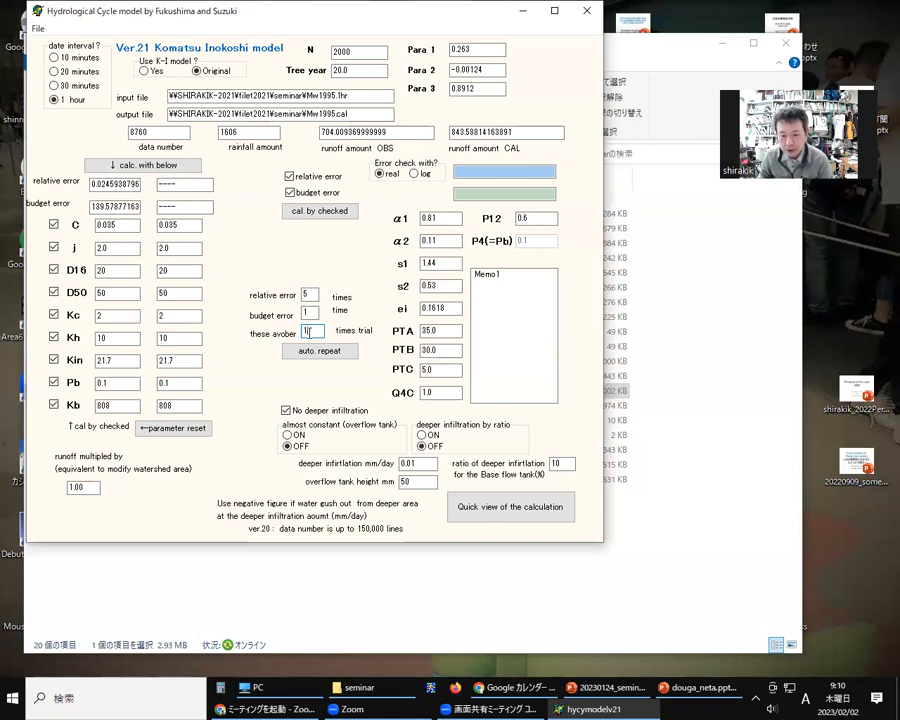
left_click(320, 349)
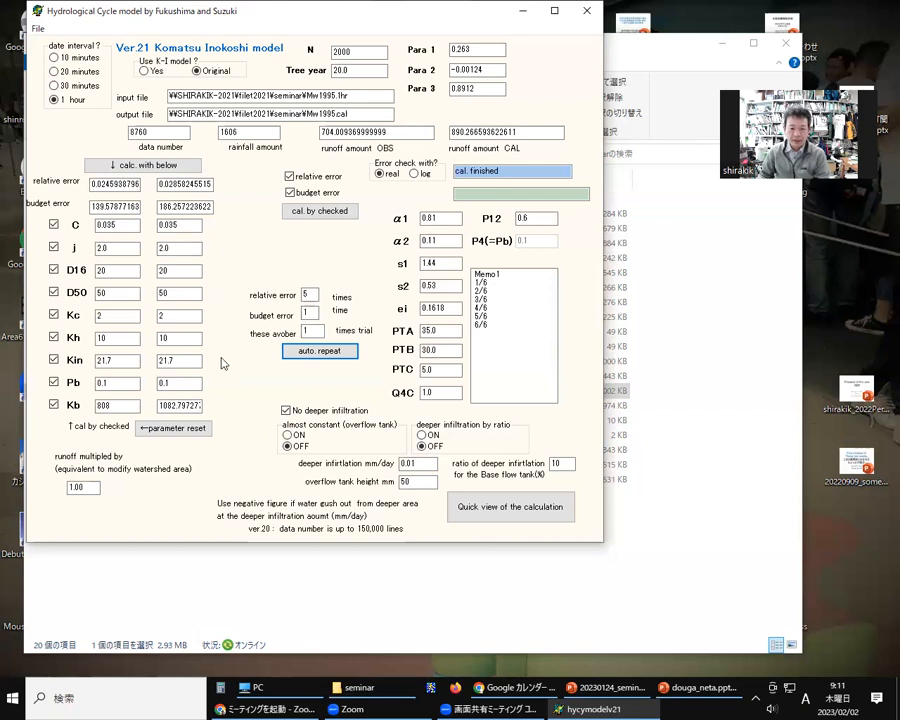
left_click(556, 517)
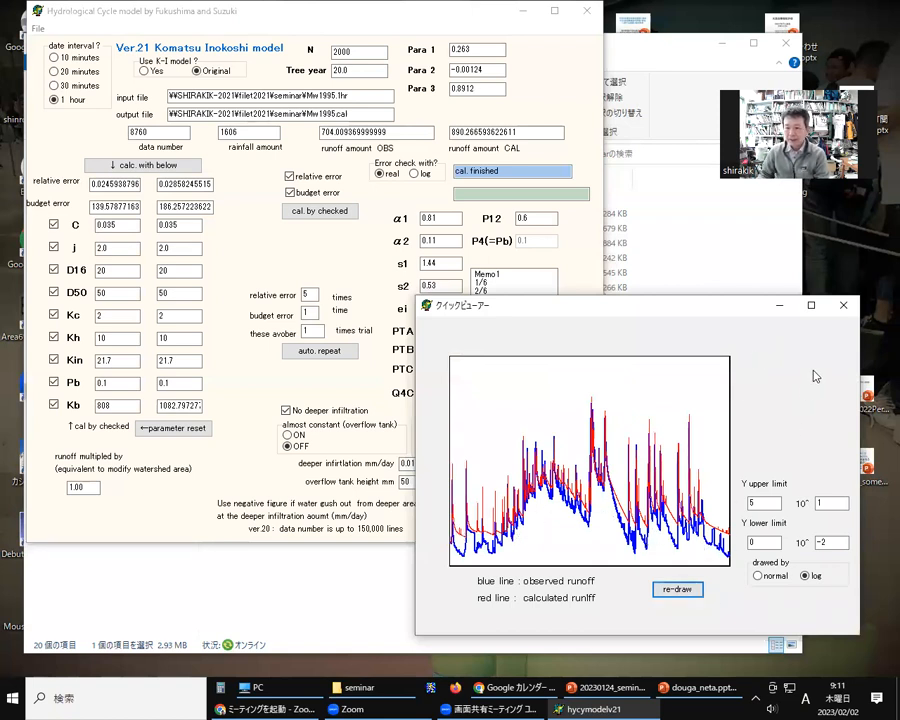
left_click(843, 305)
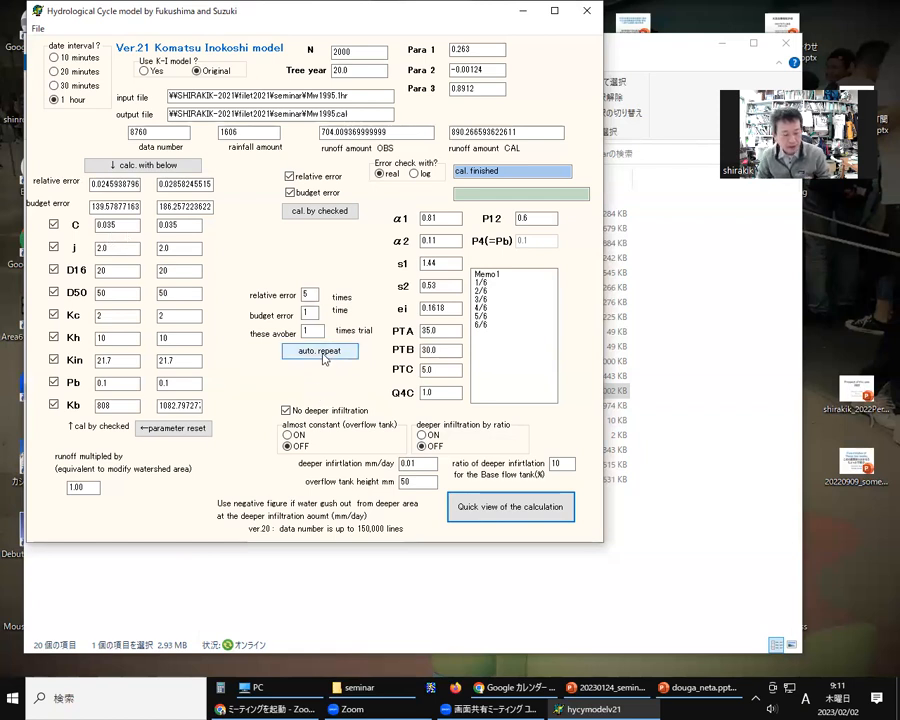
Run the one-trial automatic repeat again to refine the parameters further.
left_click(126, 225)
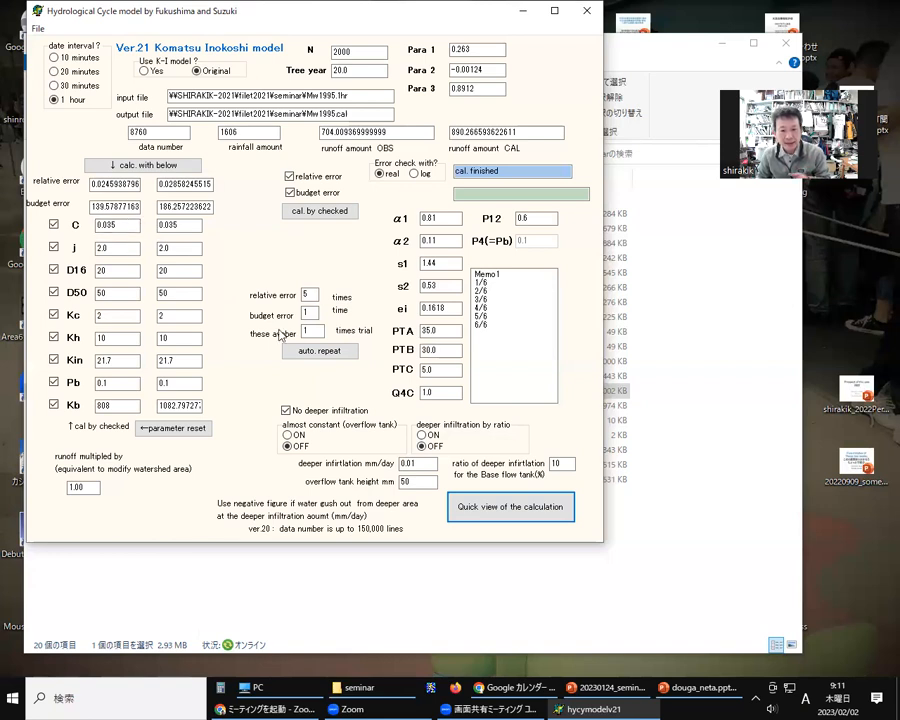
left_click(103, 406)
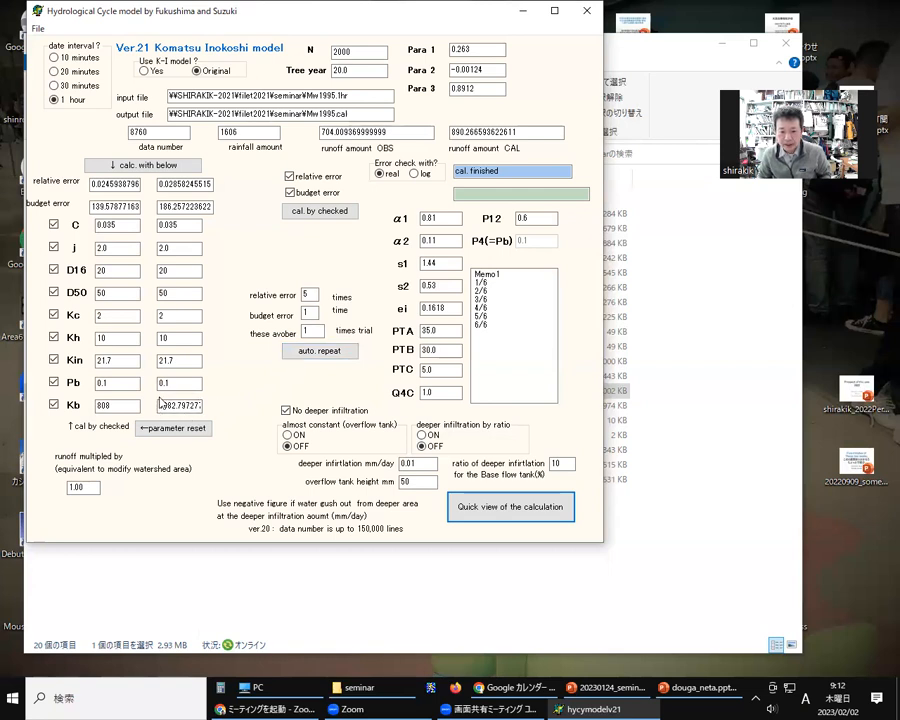
left_click(313, 352)
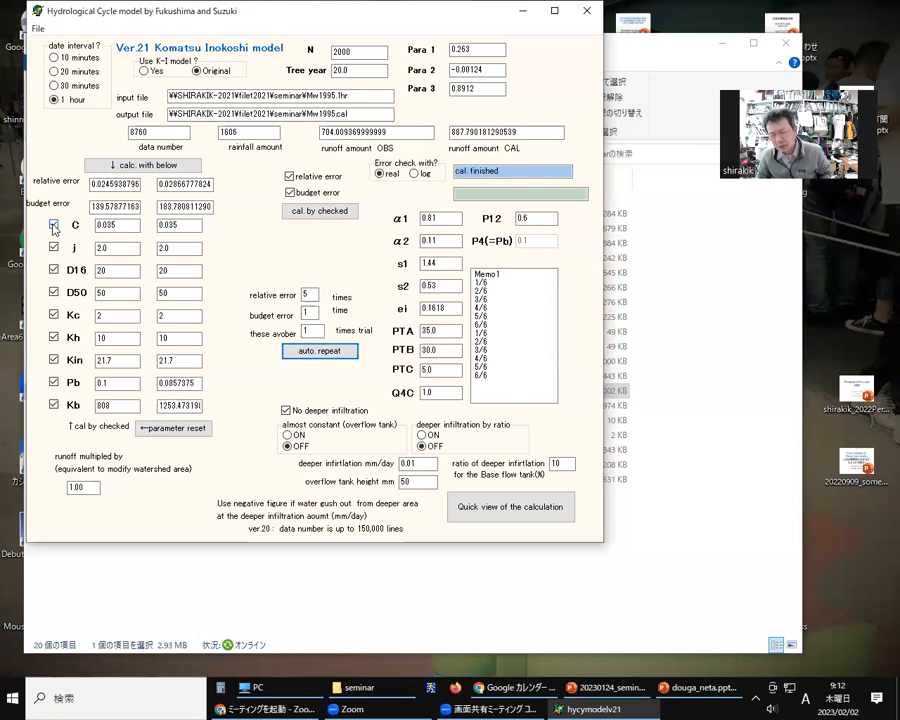
Exclude parameters C and j from the checked calculation and compare the latest curves in the quick view.
left_click(55, 226)
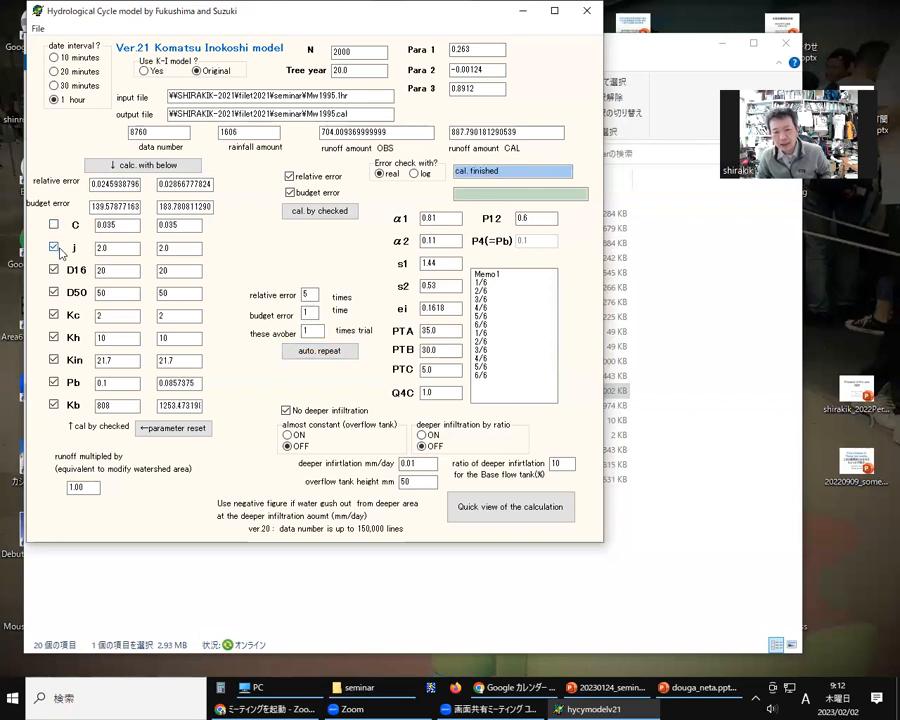
left_click(54, 248)
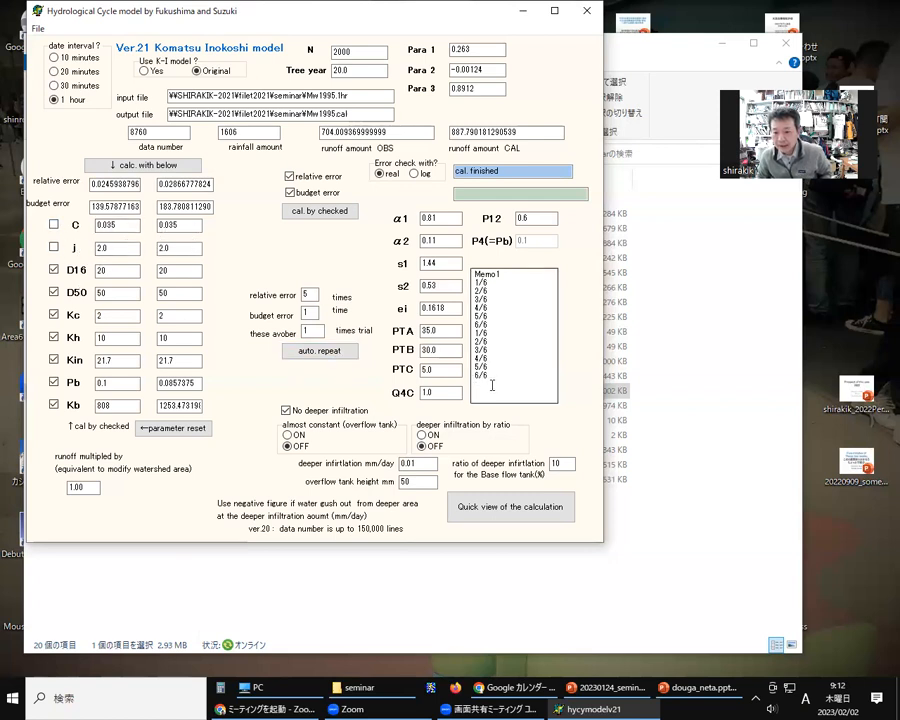
left_click(539, 508)
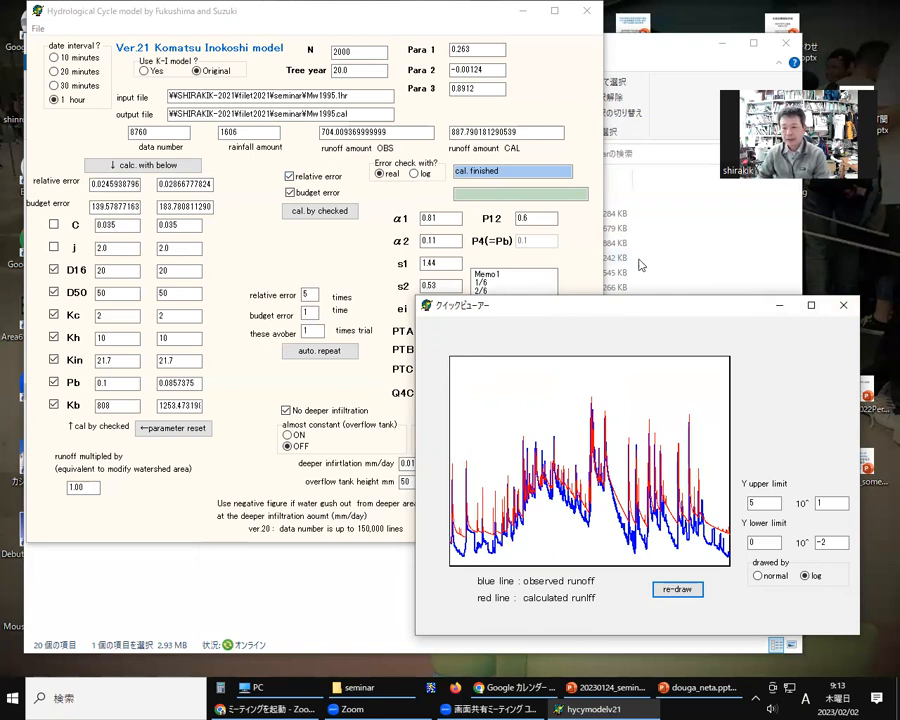
left_click(841, 311)
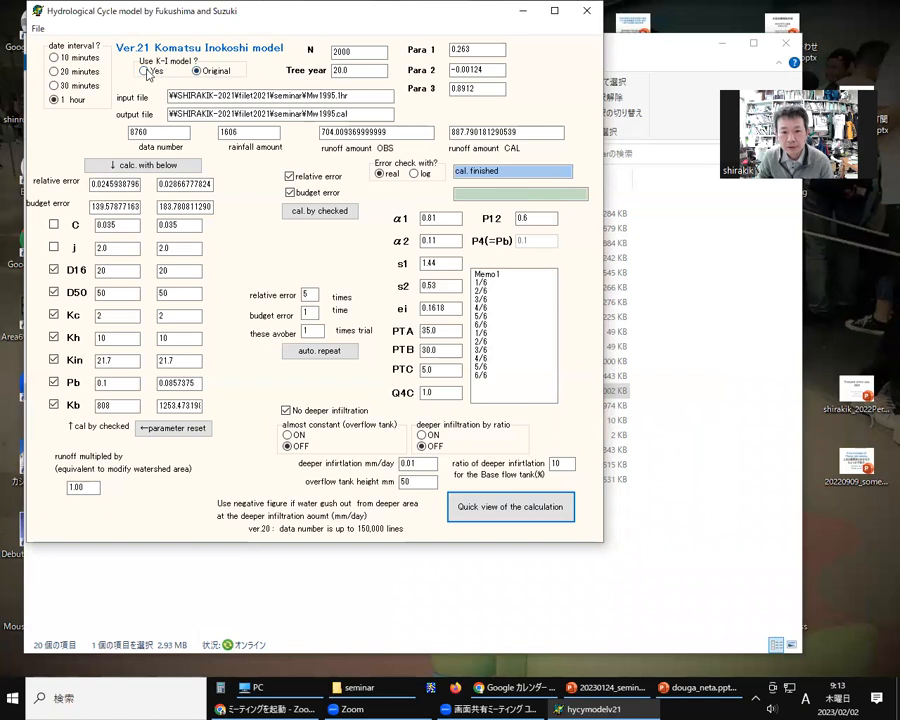
Switch back to the K-I model, recalculate with the current parameters and check the curves in the quick view.
left_click(145, 71)
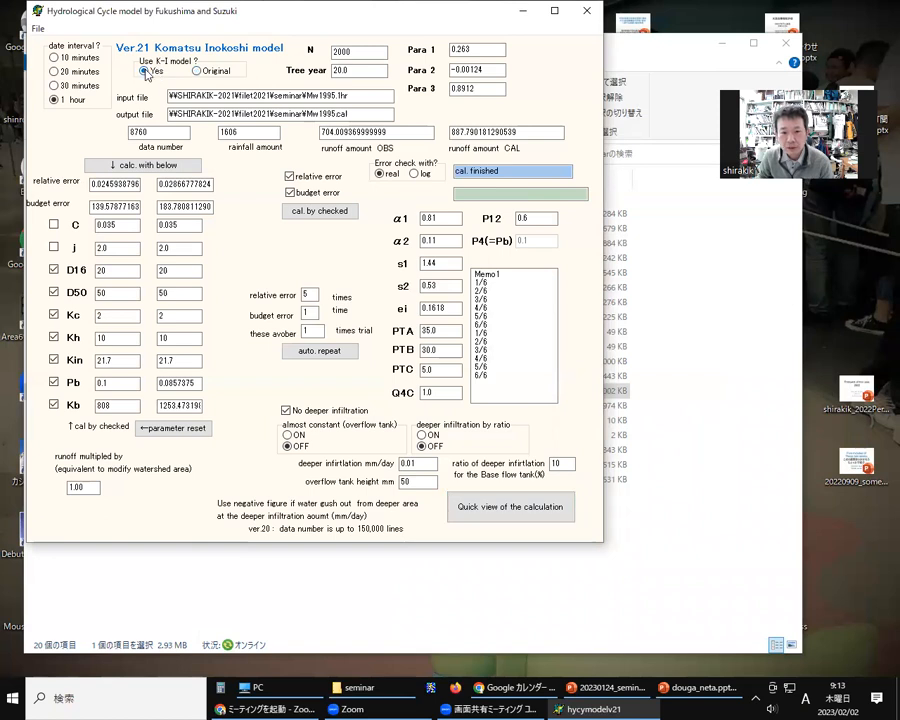
left_click(336, 71)
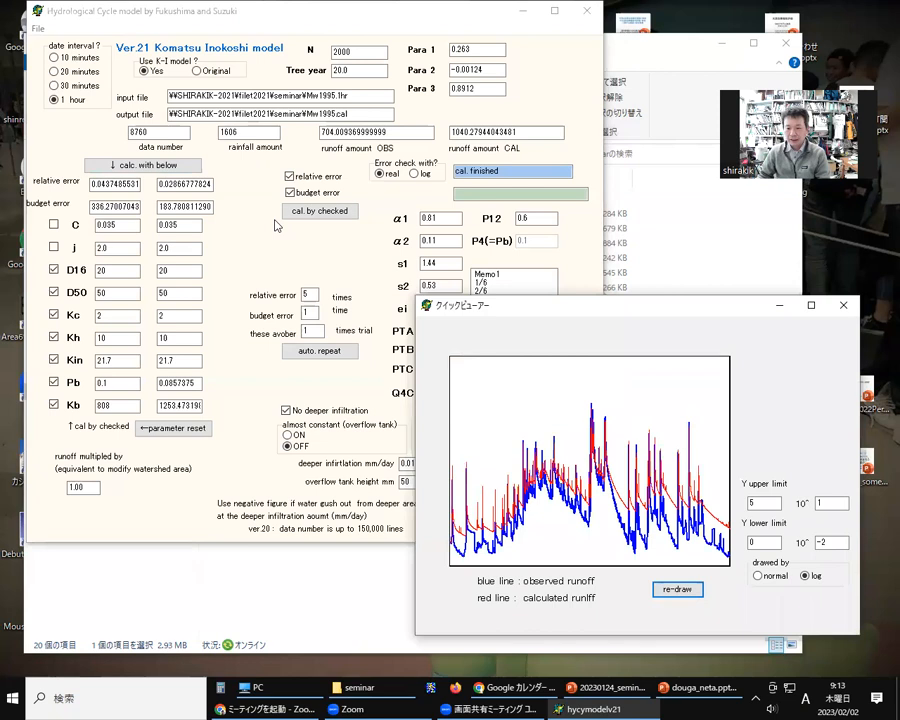
left_click(841, 308)
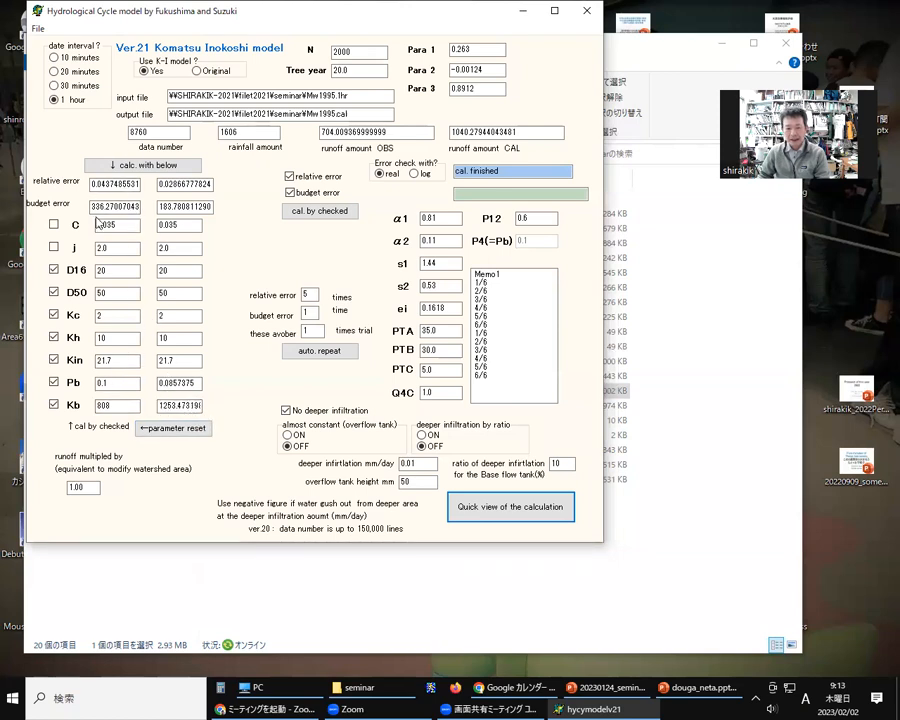
Copy the optimised parameters into the calculation column, recalculate the runoff and view the graph.
left_click(175, 436)
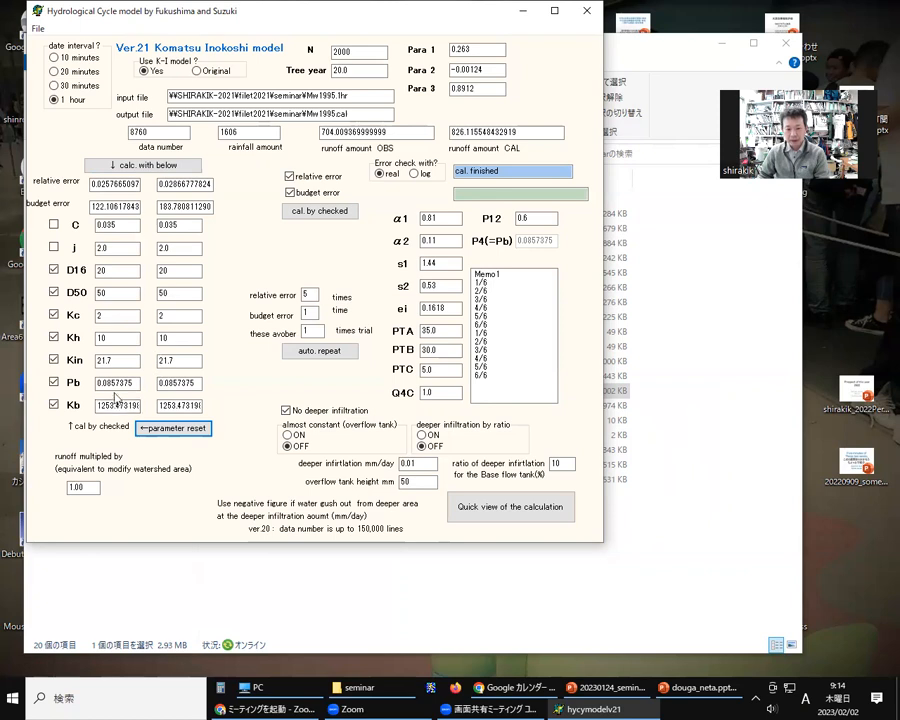
left_click(166, 172)
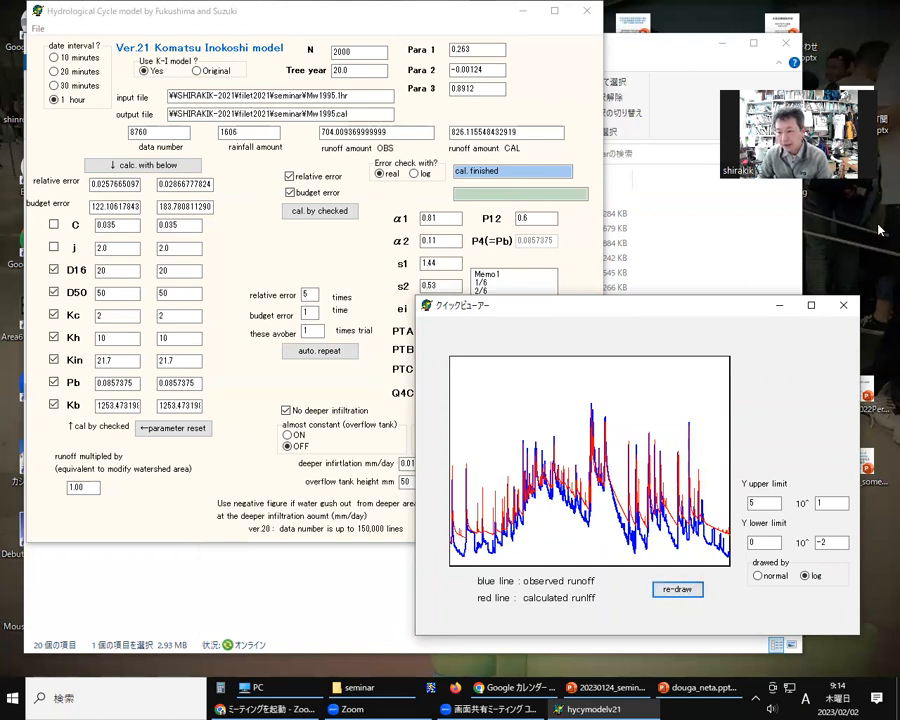
Enable deeper infiltration by ratio and set the base flow tank's deeper infiltration ratio to 20 %.
left_click(847, 306)
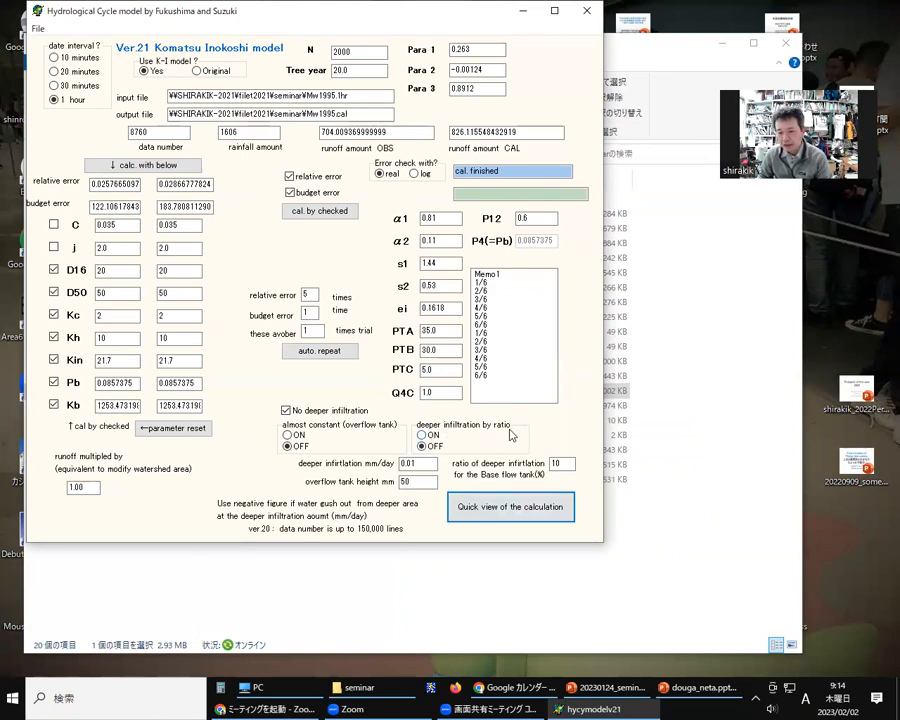
left_click(422, 436)
left_click(560, 464)
type("0")
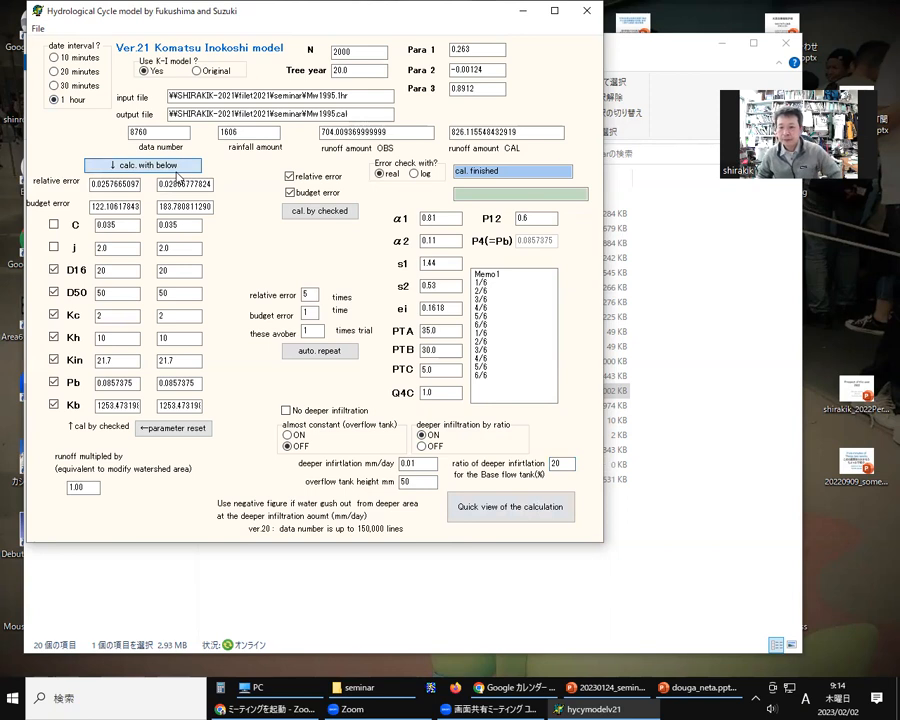
Recalculate the runoff with the current parameters and check the observed and calculated curves in the quick view.
left_click(177, 170)
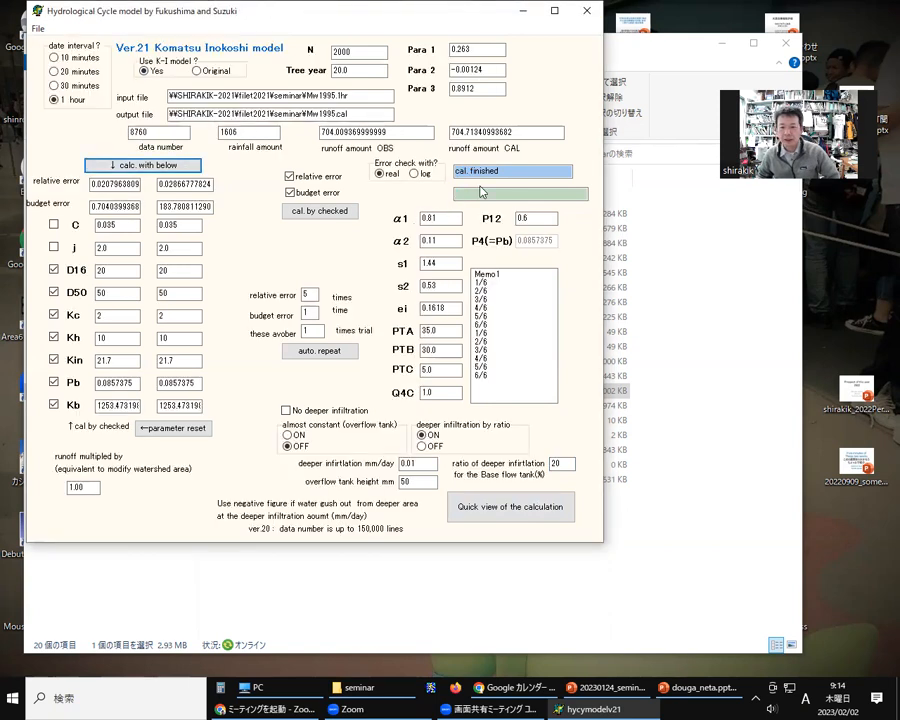
left_click(505, 515)
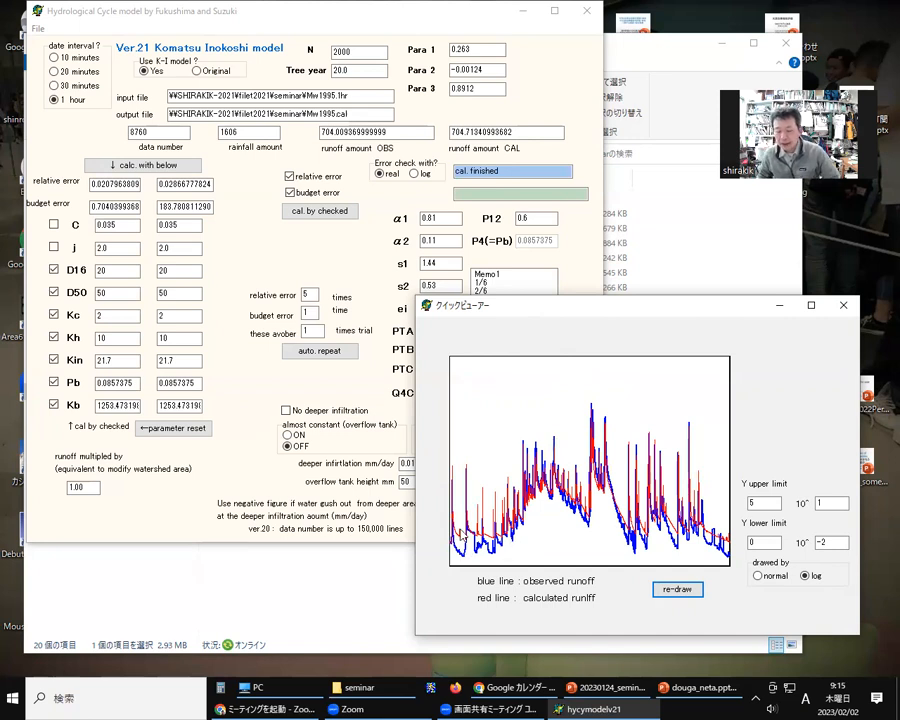
left_click(840, 306)
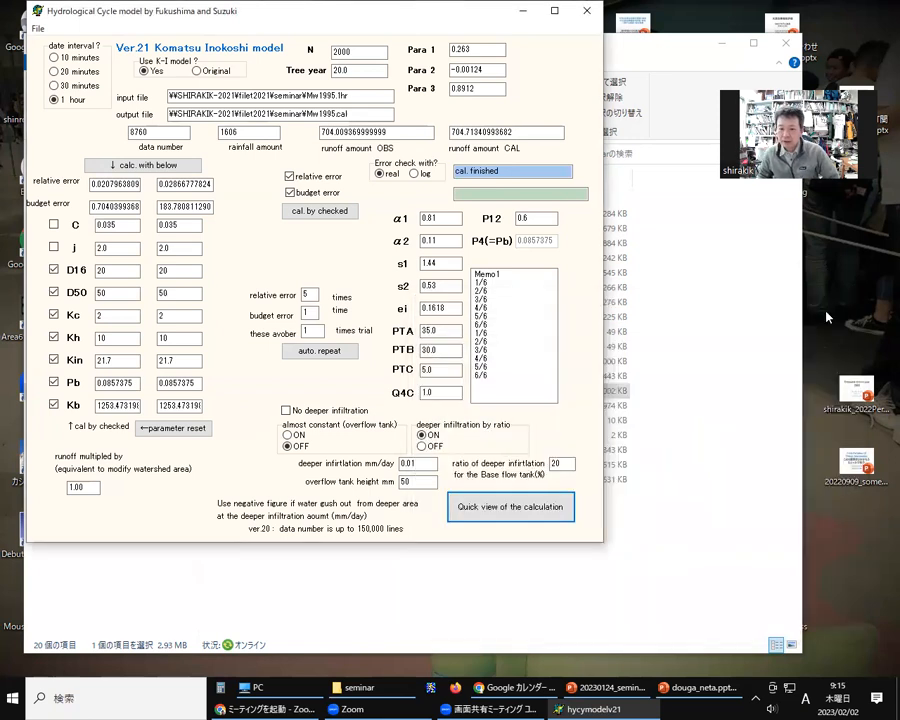
Run the one-trial automatic repeat with the ratio-based infiltration and inspect the resulting curves in the quick view.
left_click(341, 358)
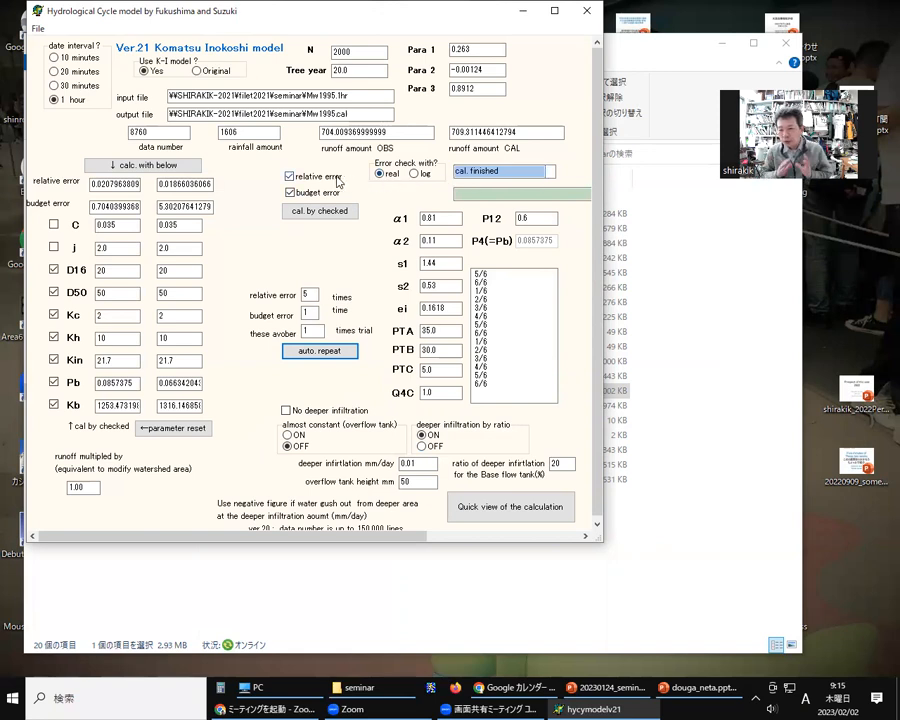
left_click(519, 515)
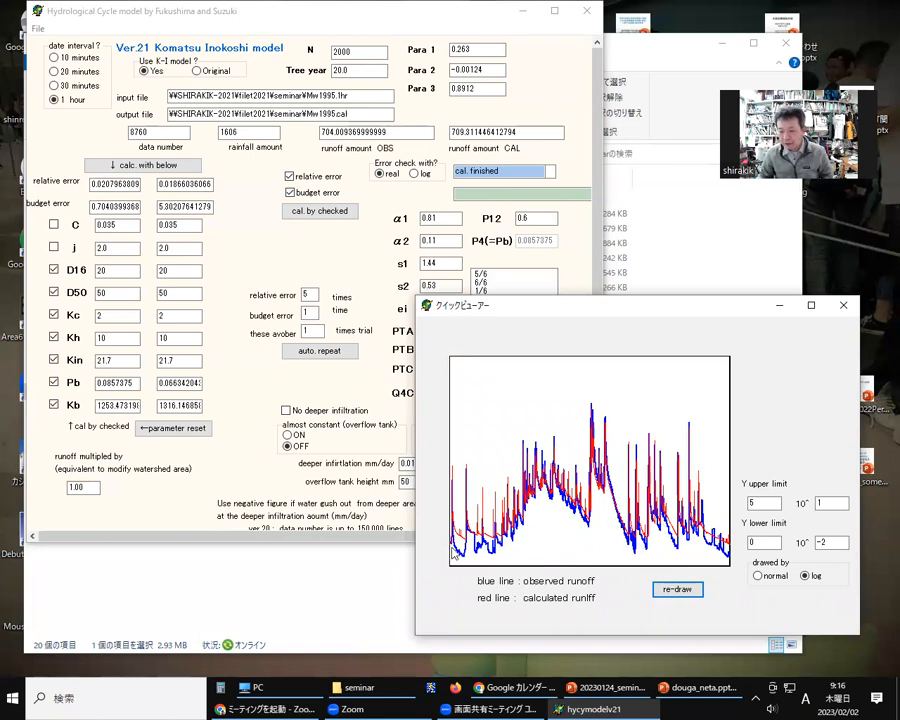
left_click(843, 305)
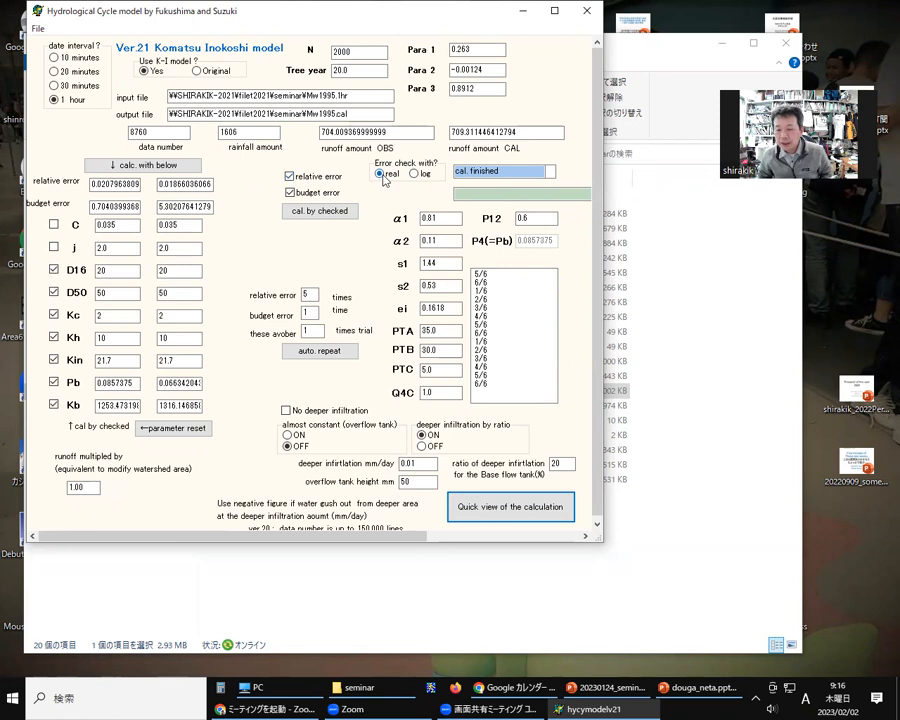
Set the error check to log after reviewing the logarithmic runoff curves in the quick view.
left_click(414, 174)
left_click(512, 507)
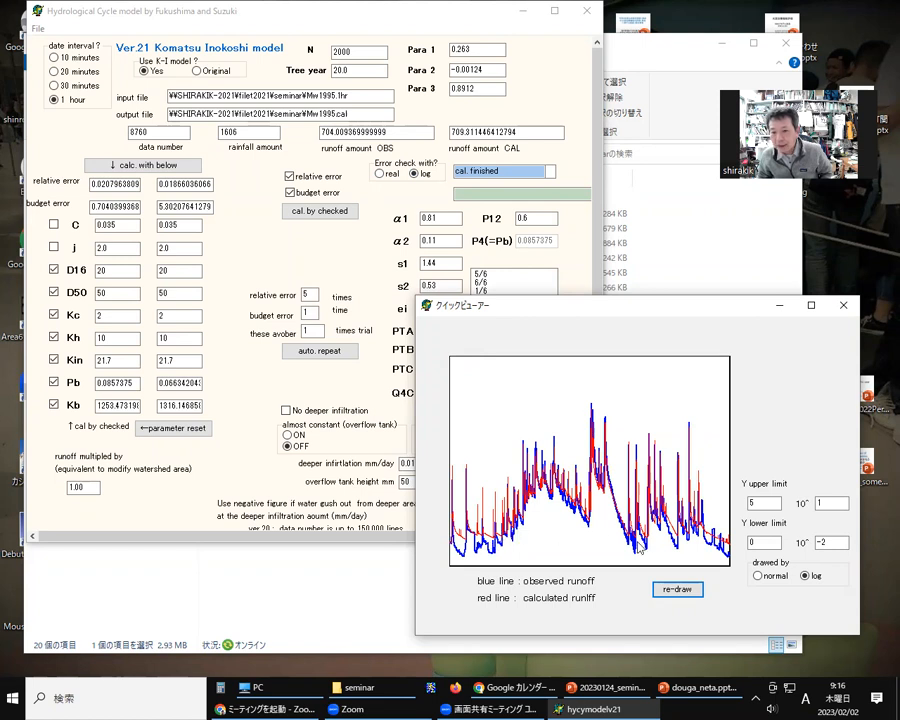
left_click(380, 173)
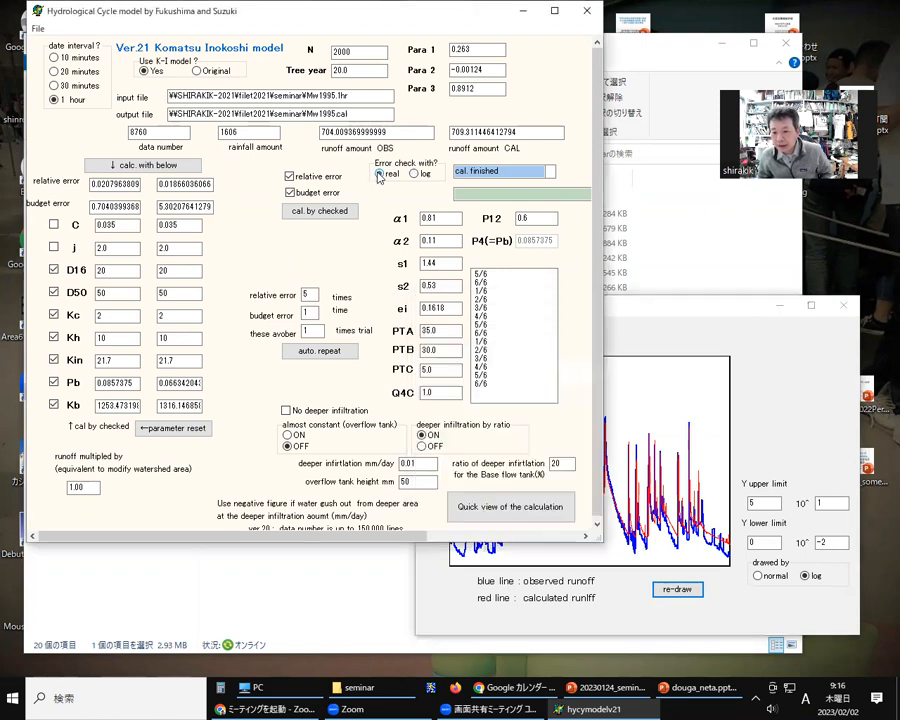
left_click(710, 327)
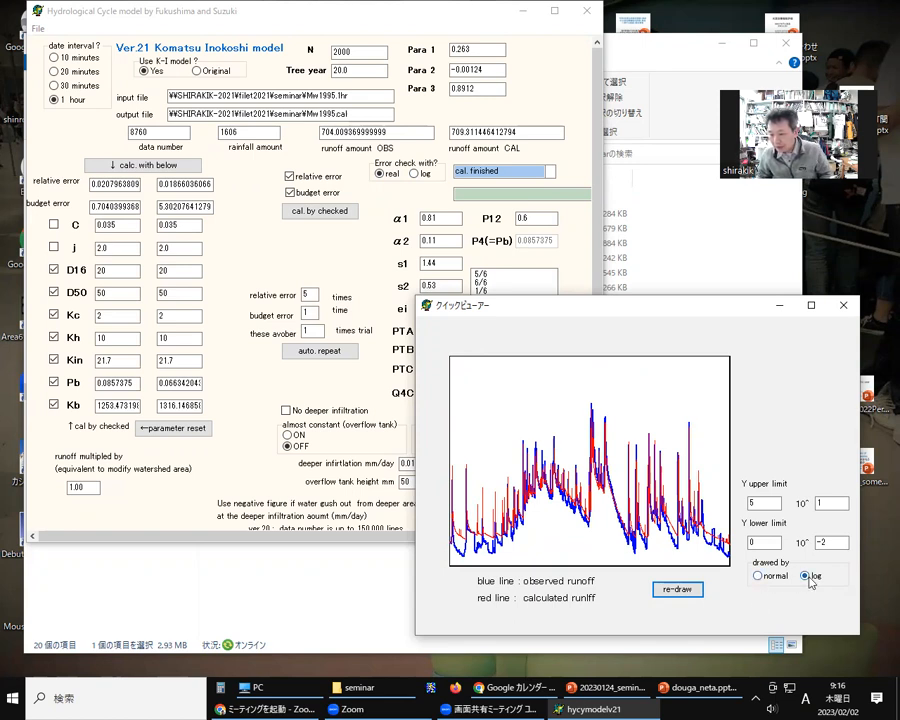
left_click(834, 304)
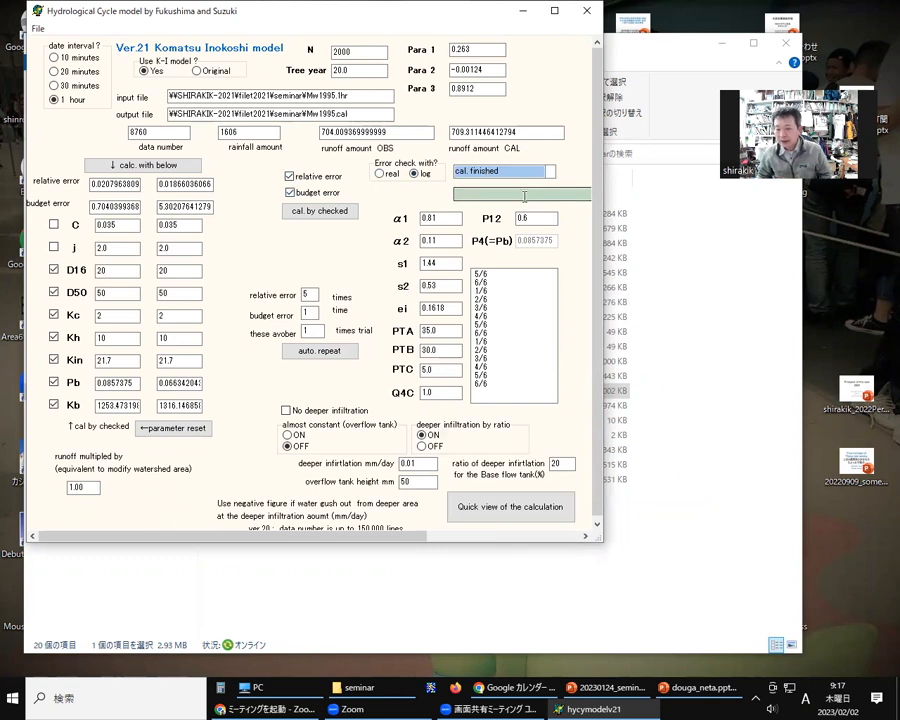
Run the automatic repeat with the logarithmic error check and view the resulting runoff curves.
left_click(334, 358)
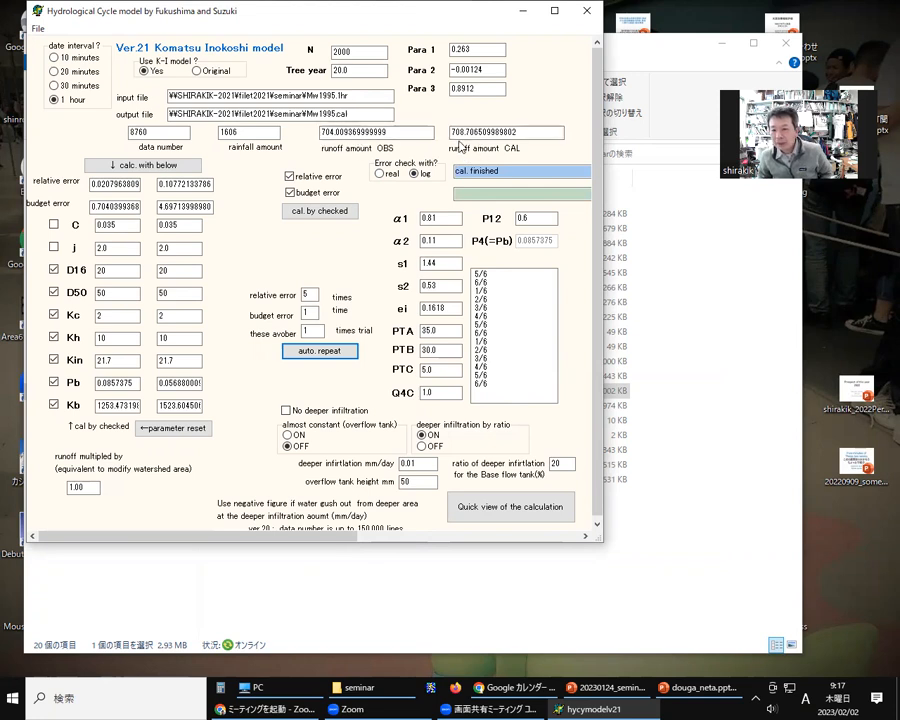
left_click(507, 513)
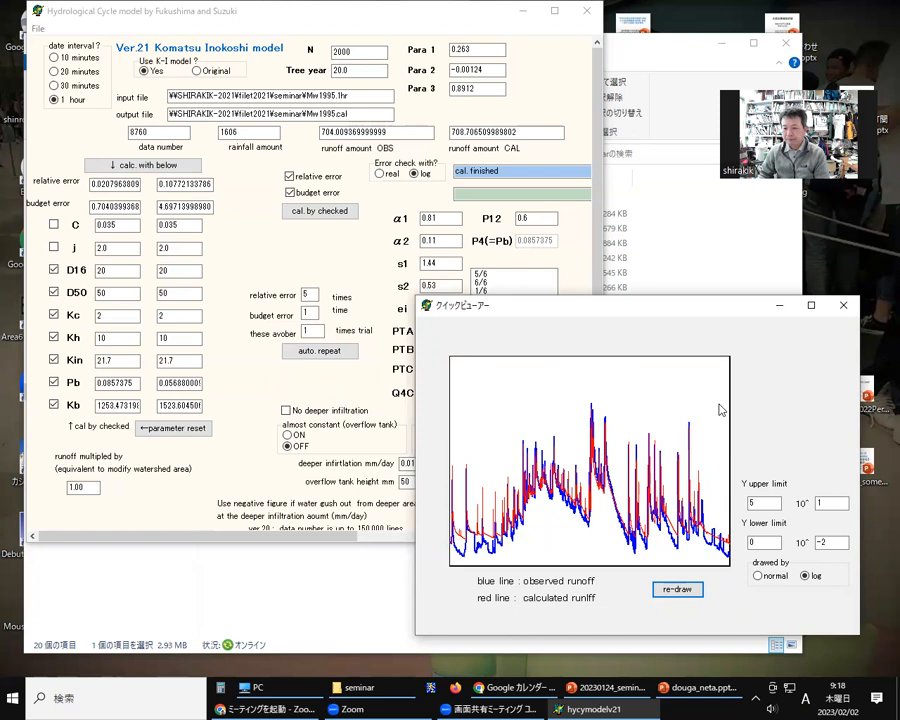
left_click(845, 306)
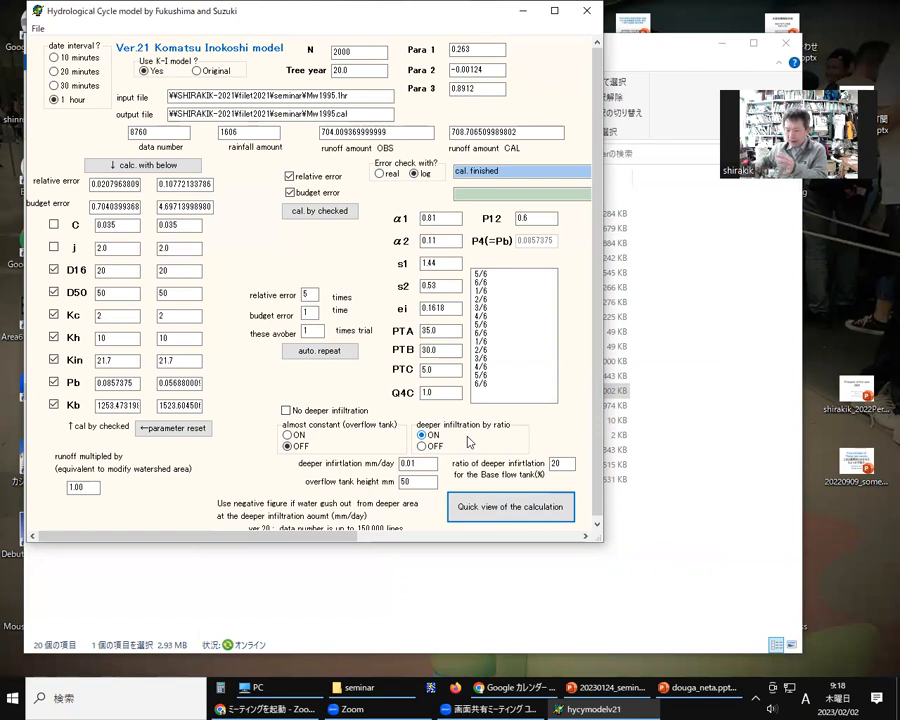
Re-enter 20 % as the ratio of deeper infiltration for the base flow tank.
left_click(557, 465)
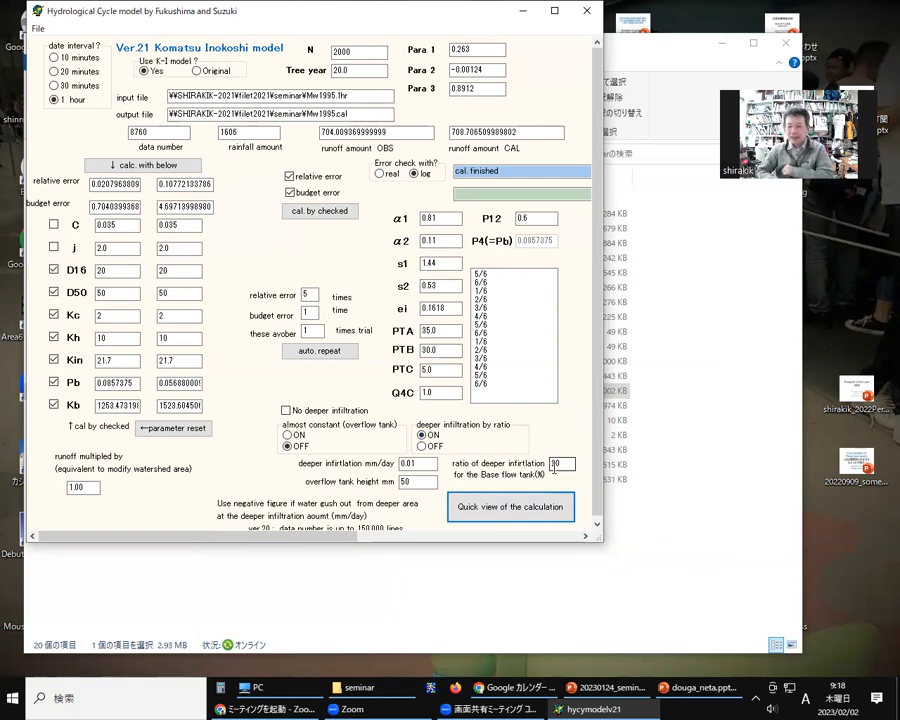
key("BackSpace")
key("BackSpace")
type("20")
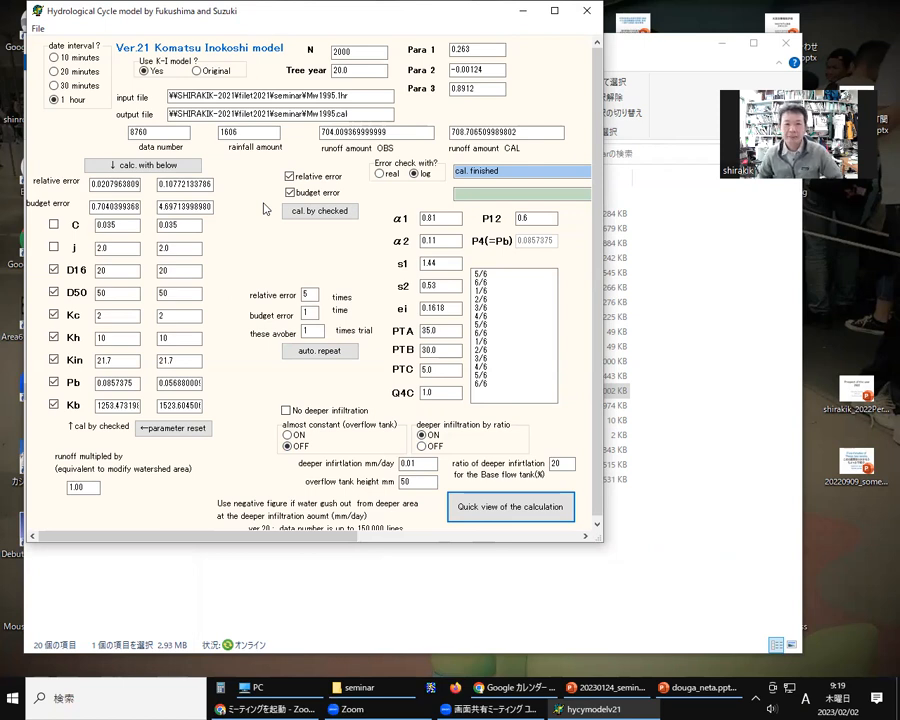
Save the model parameters to a HyCy parameter file named test in the seminar folder.
left_click(38, 29)
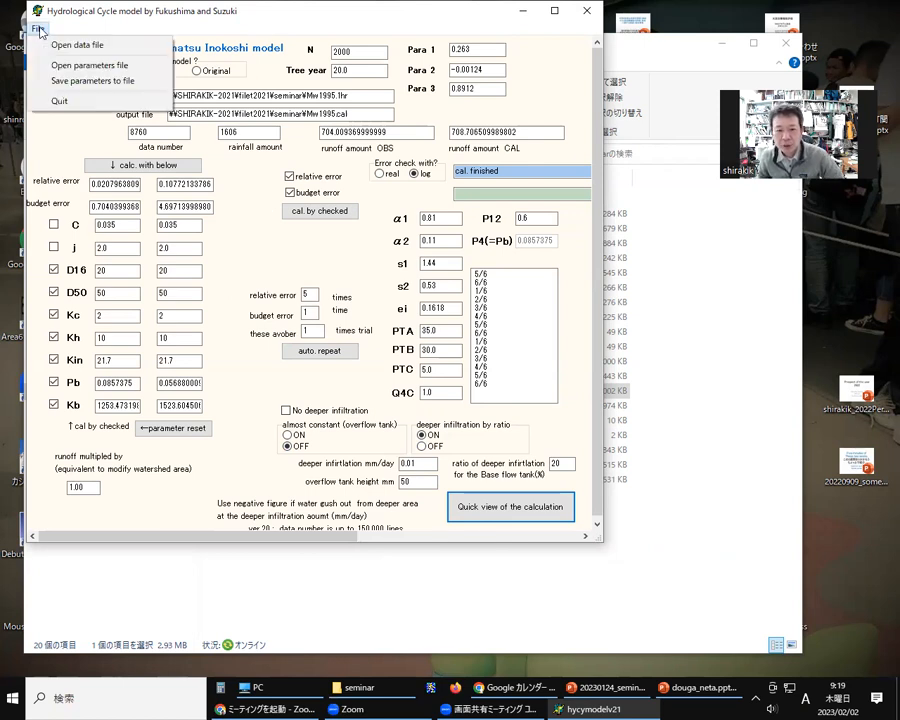
left_click(178, 24)
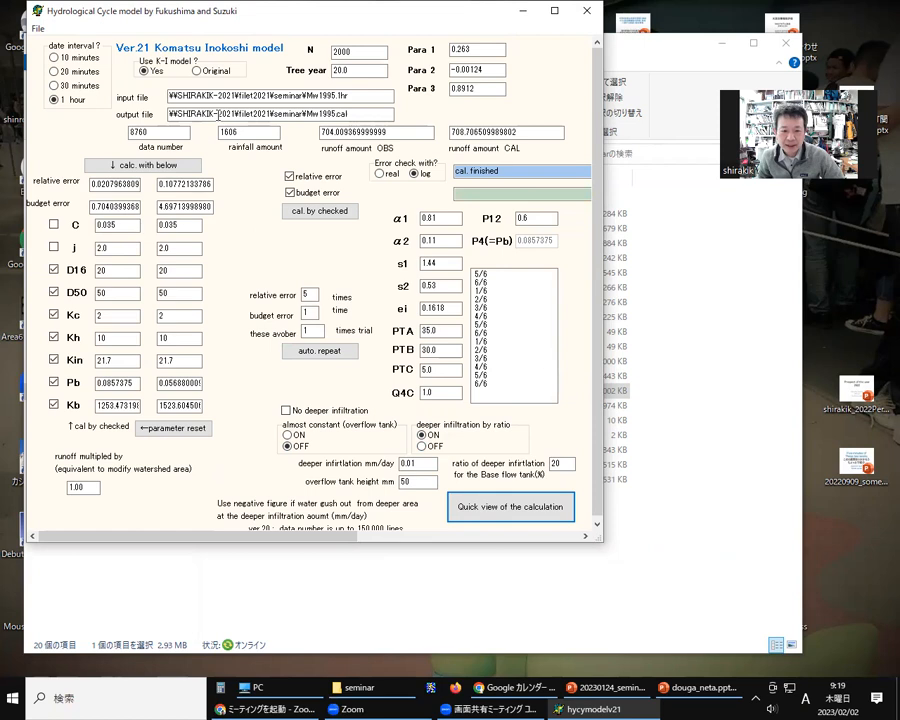
left_click(39, 30)
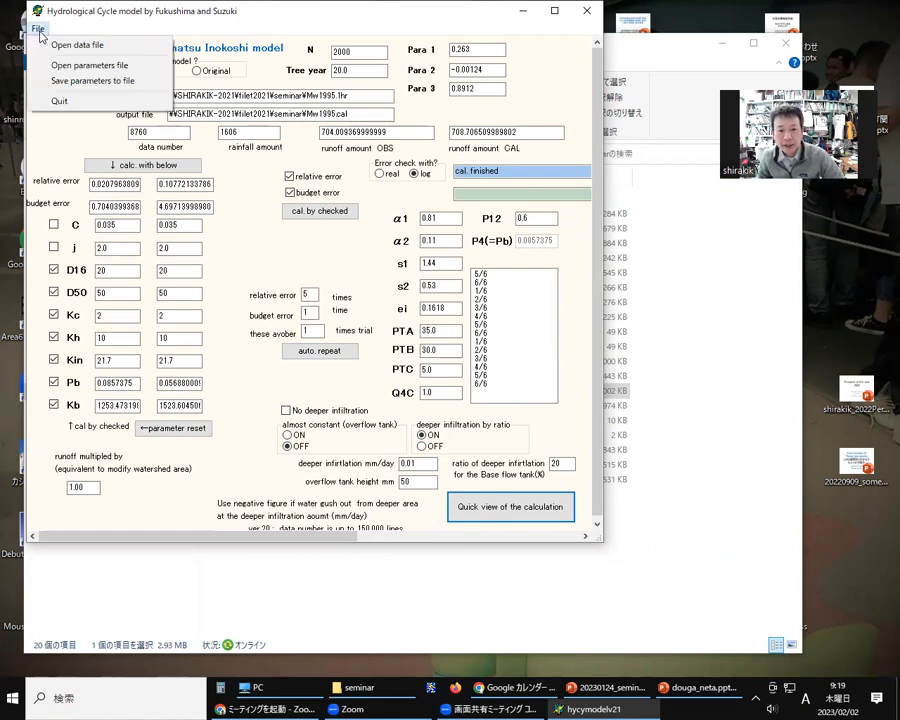
left_click(69, 81)
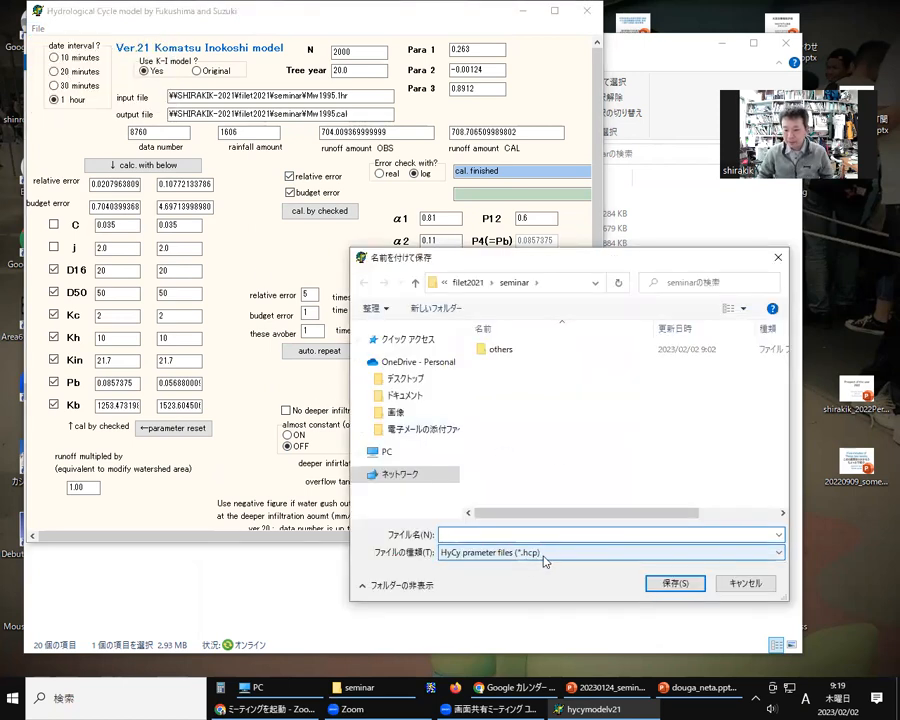
type("test")
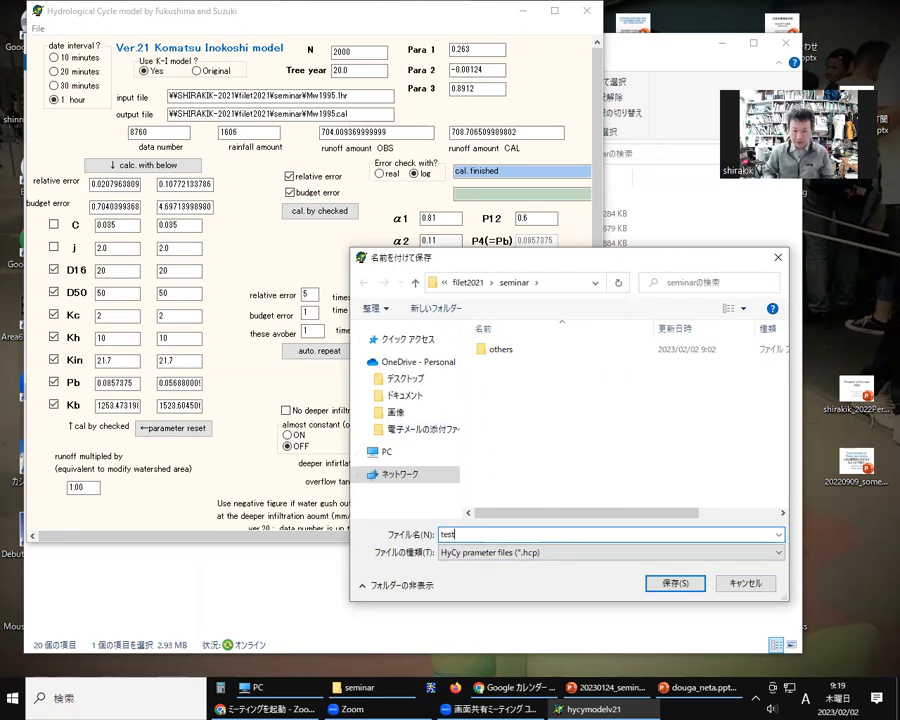
left_click(668, 583)
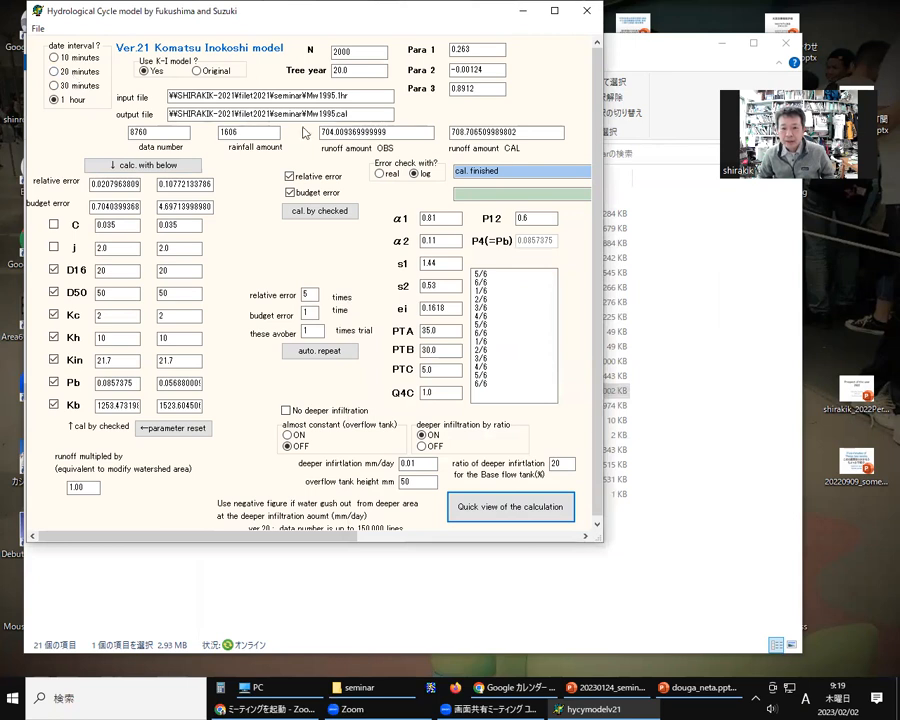
Restart hycymodelV21.exe and load the saved parameters from test.hcp.
left_click(588, 12)
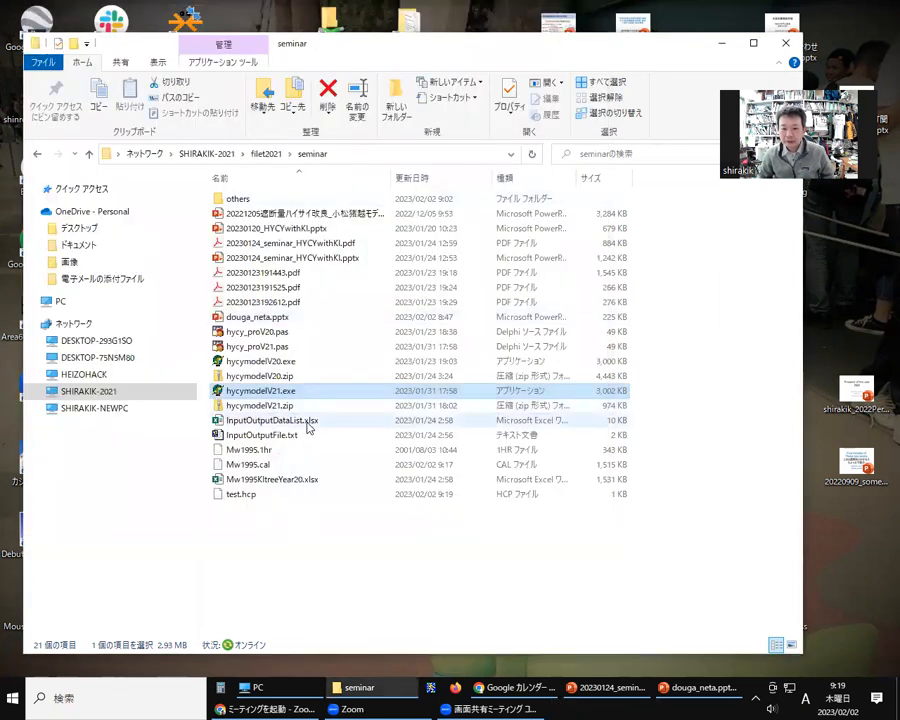
double_click(275, 391)
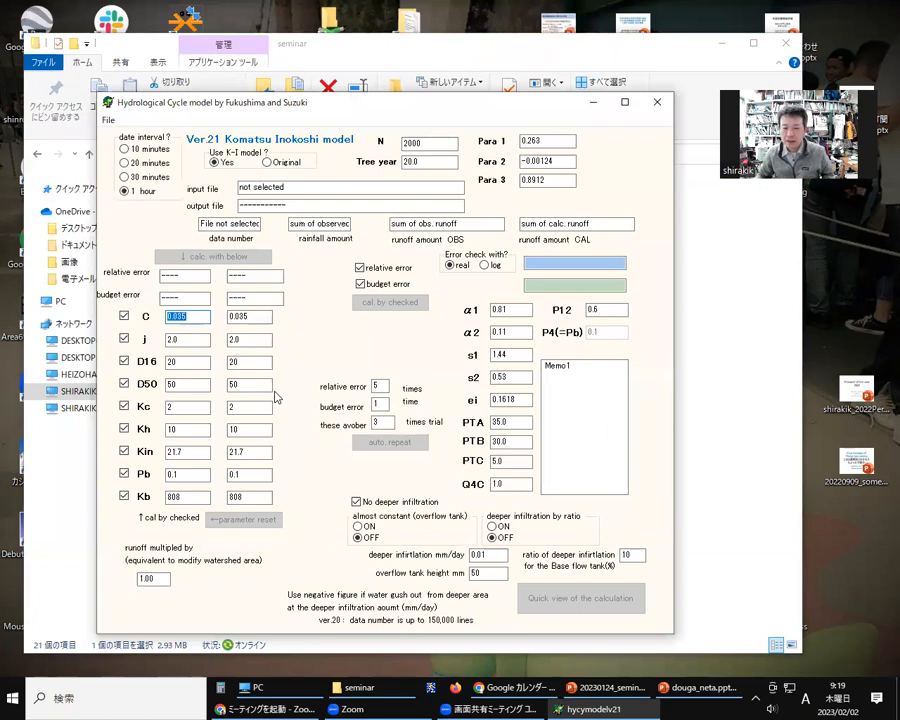
left_click(108, 119)
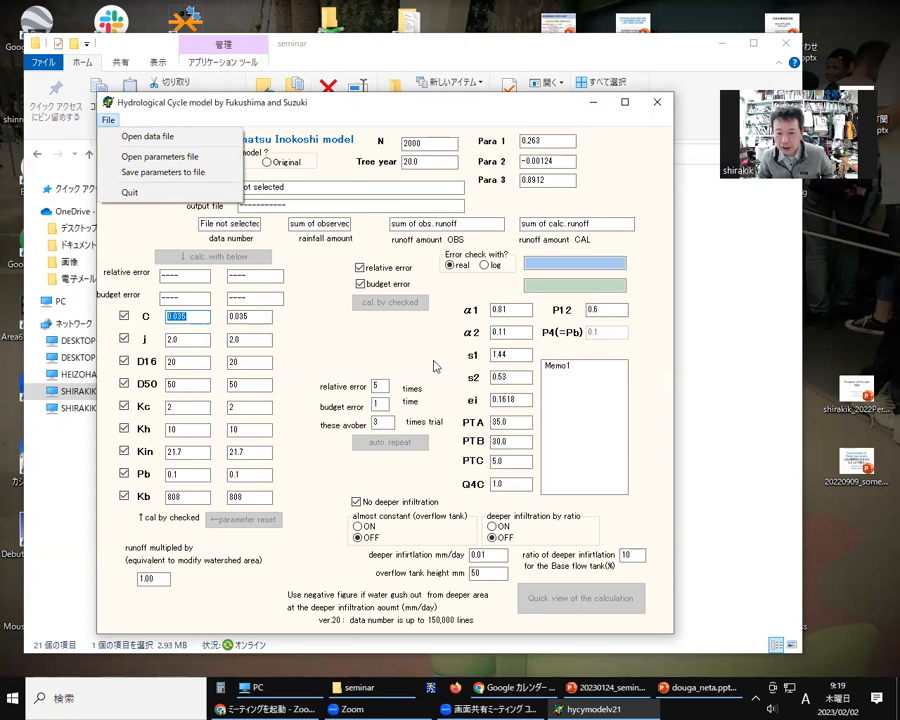
left_click(170, 160)
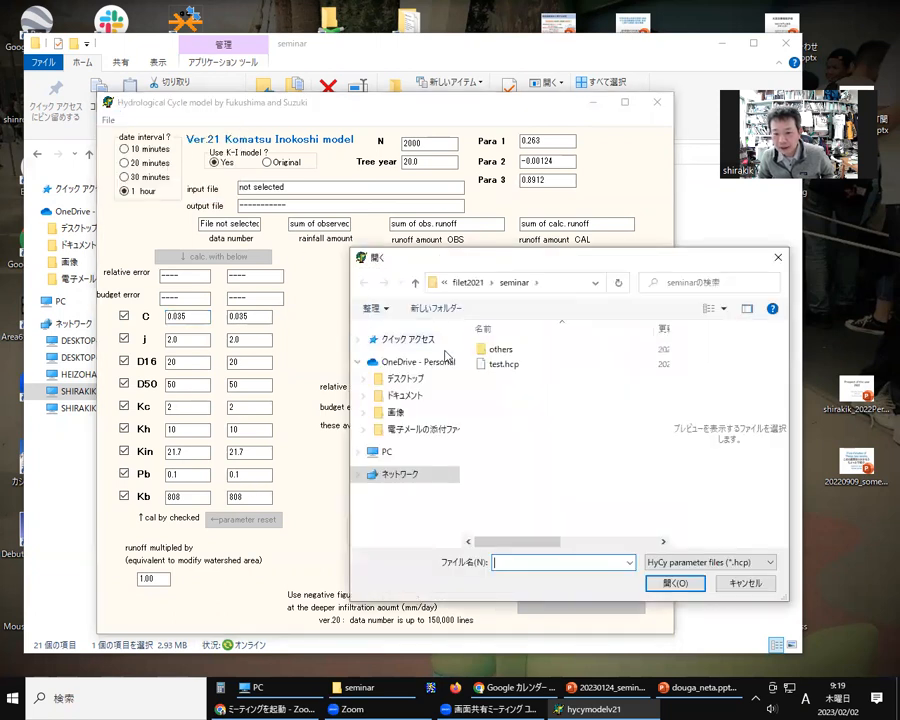
left_click(506, 368)
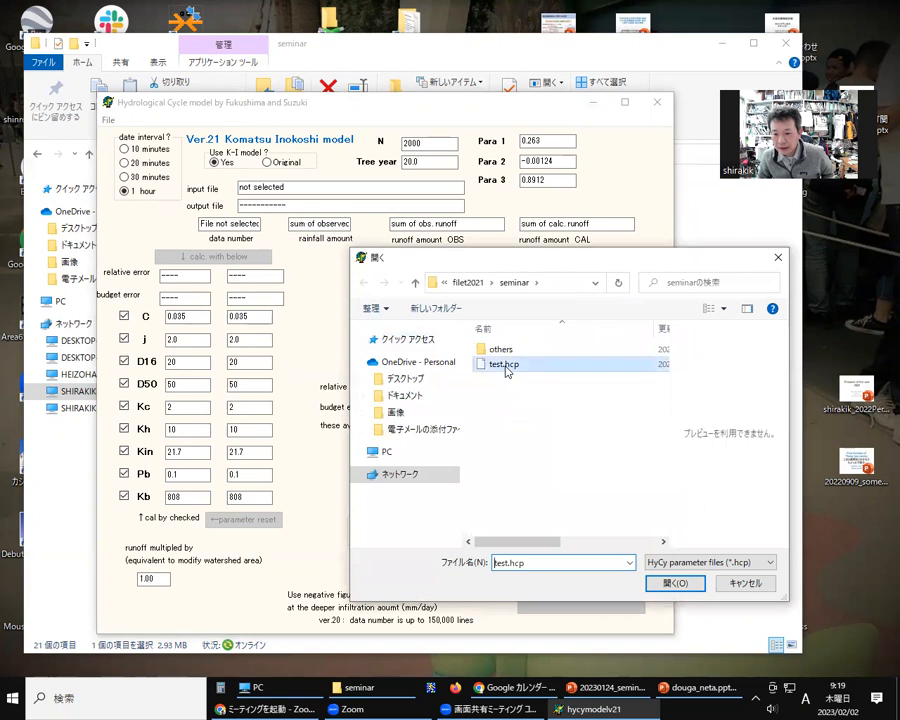
left_click(676, 584)
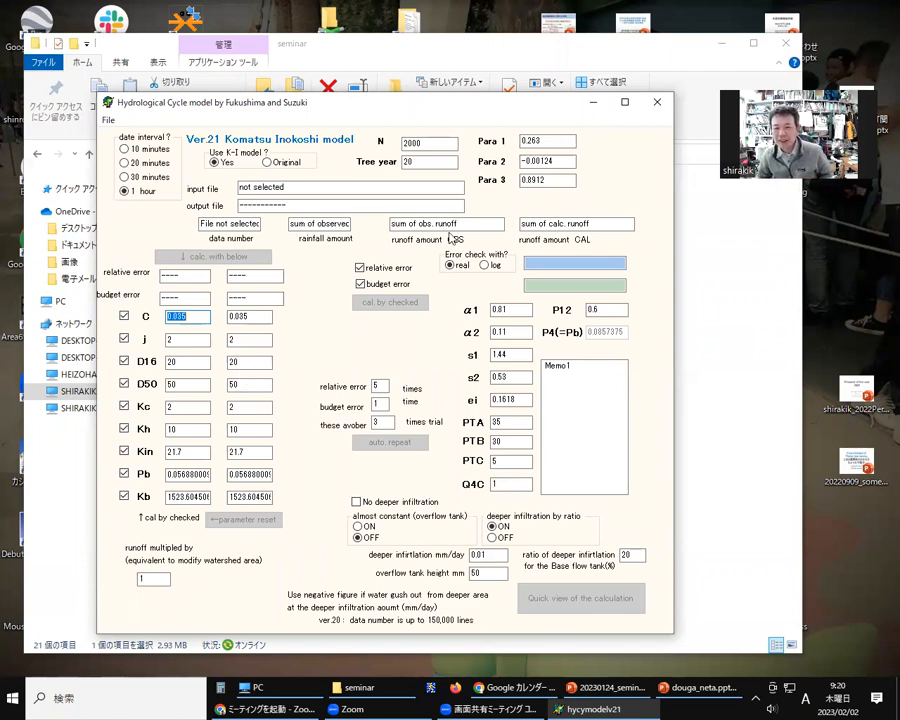
Close the model and switch to the topic outline in douga_neta.pptx in PowerPoint.
left_click(657, 104)
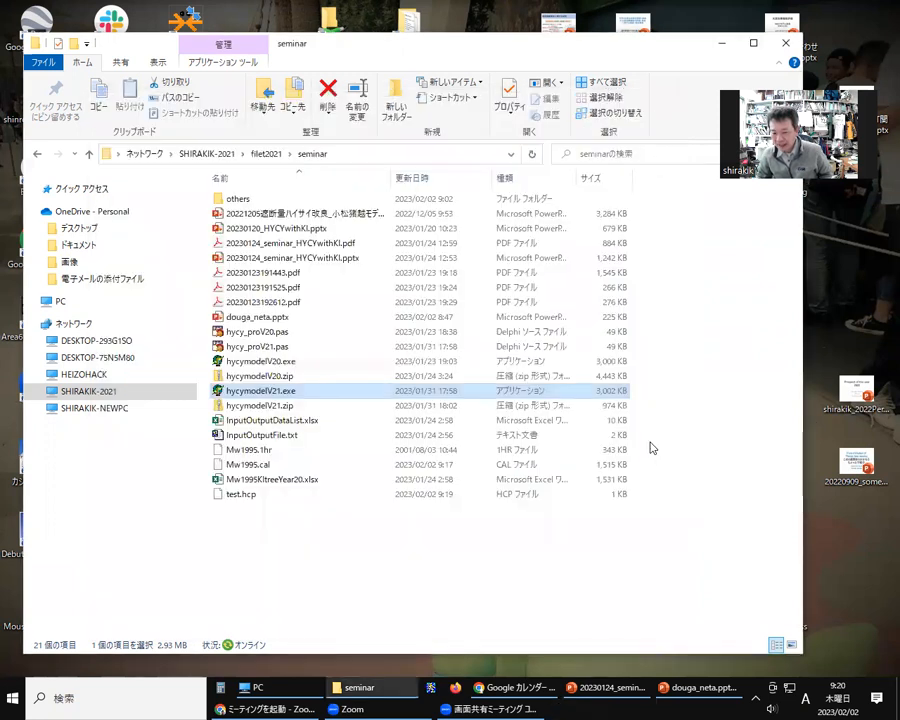
left_click(683, 697)
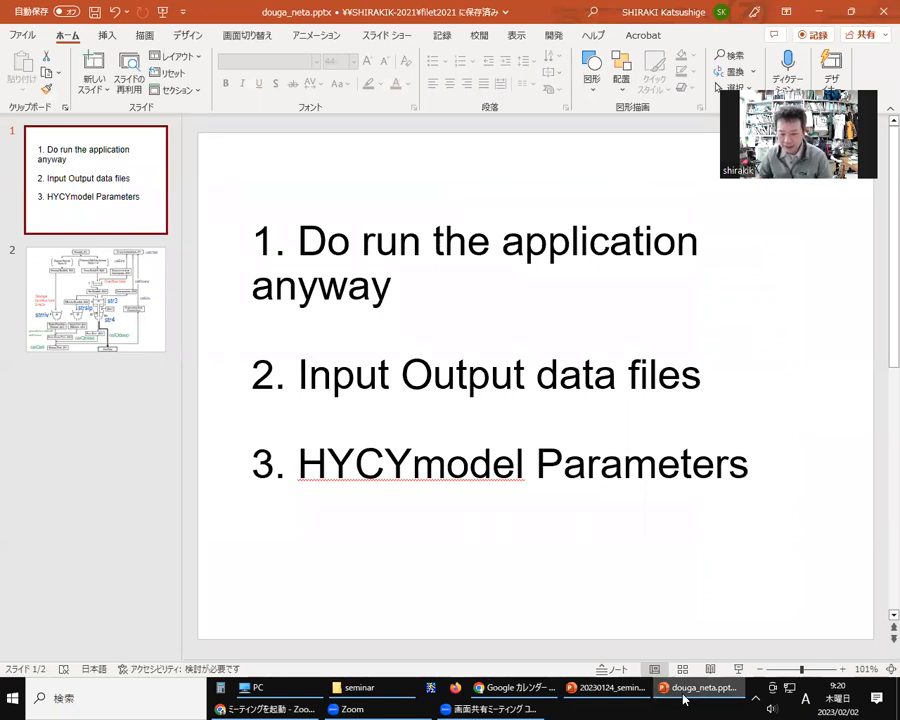
Switch to the seminar folder and open InputOutputDataList.xlsx in Excel as read-only.
left_click(362, 688)
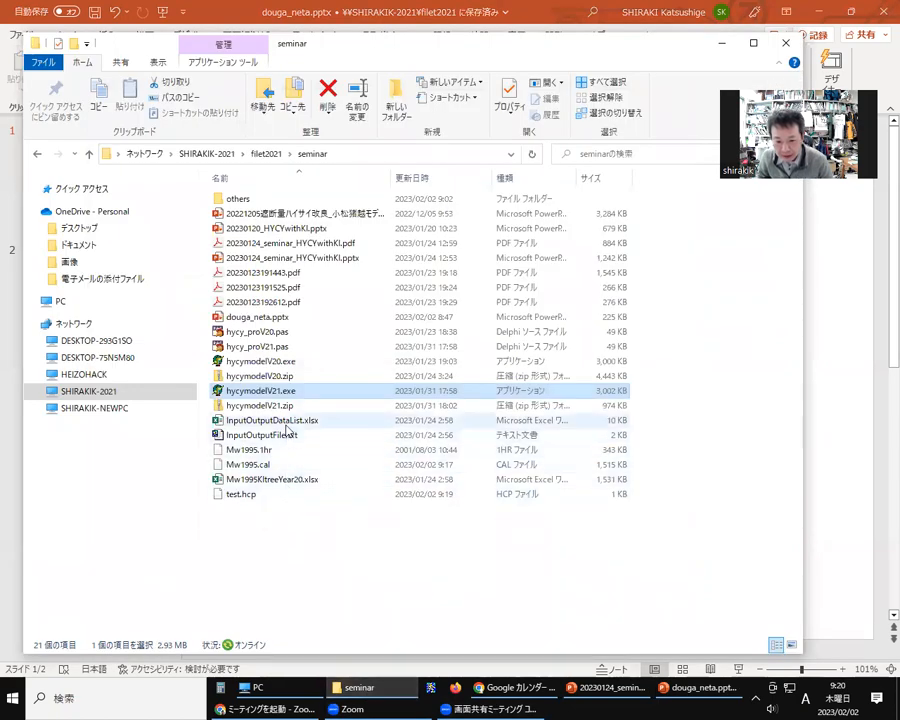
double_click(288, 424)
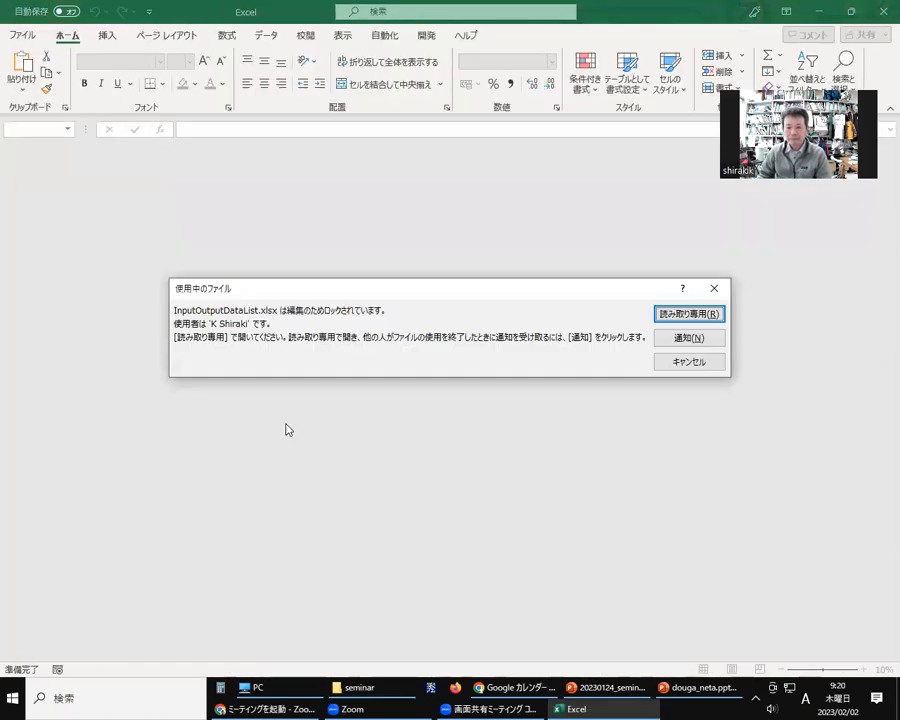
left_click(673, 316)
Go to the start of Sheet1 and examine the input file data list and format description.
left_click(164, 217)
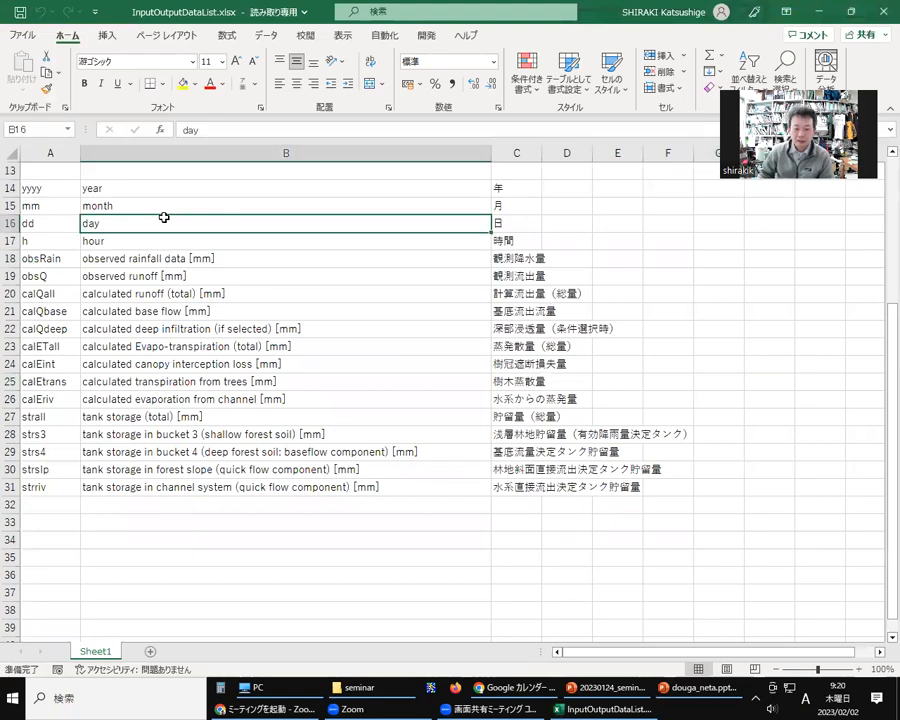
key("Up")
key("Up")
key("Up")
key("Up")
key("Up")
key("Up")
key("Up")
key("Up")
key("Up")
key("Up")
key("Up")
key("Up")
key("Up")
key("Up")
key("Up")
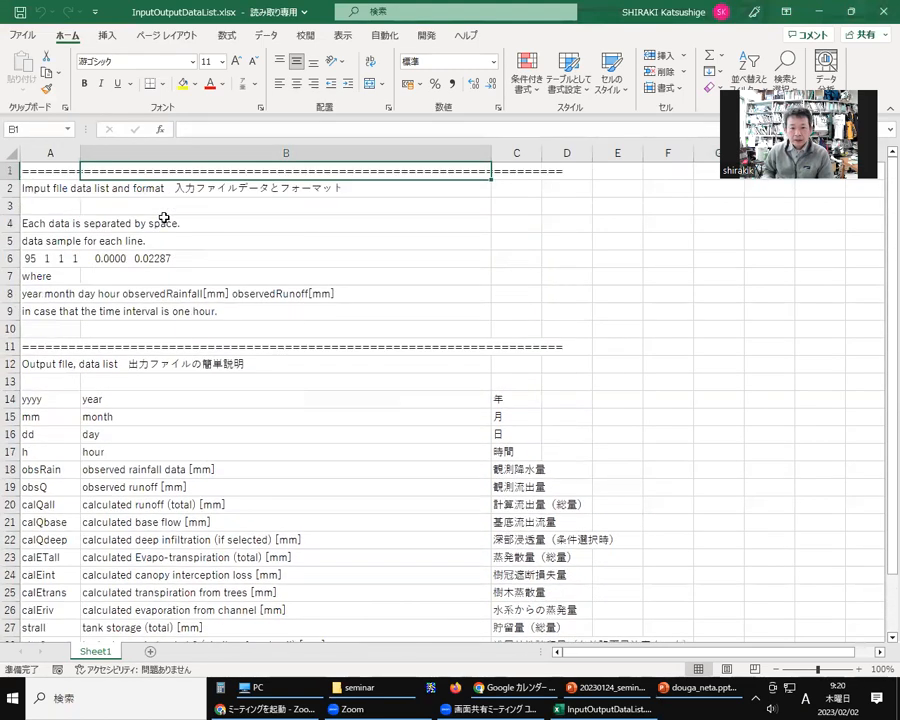
Examine the input file description in column A, from the heading in row 2 to the space-separated data sample in row 6.
key("Left")
key("Down")
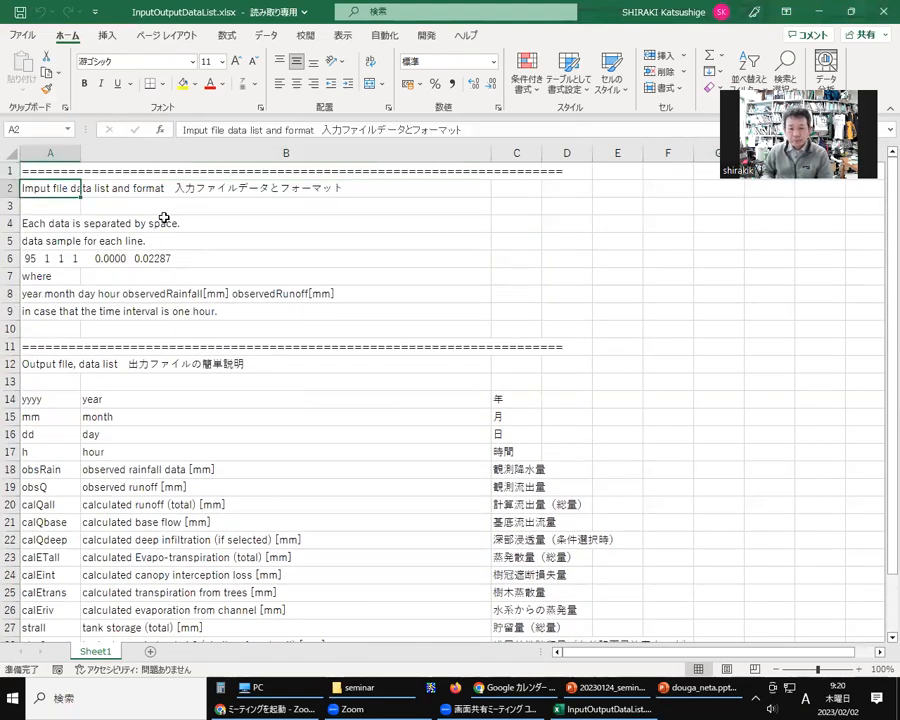
key("Down")
key("Down")
key("Down")
key("Down")
key("Right")
key("Right")
key("Left")
key("Left")
key("Down")
key("Down")
key("Up")
key("Up")
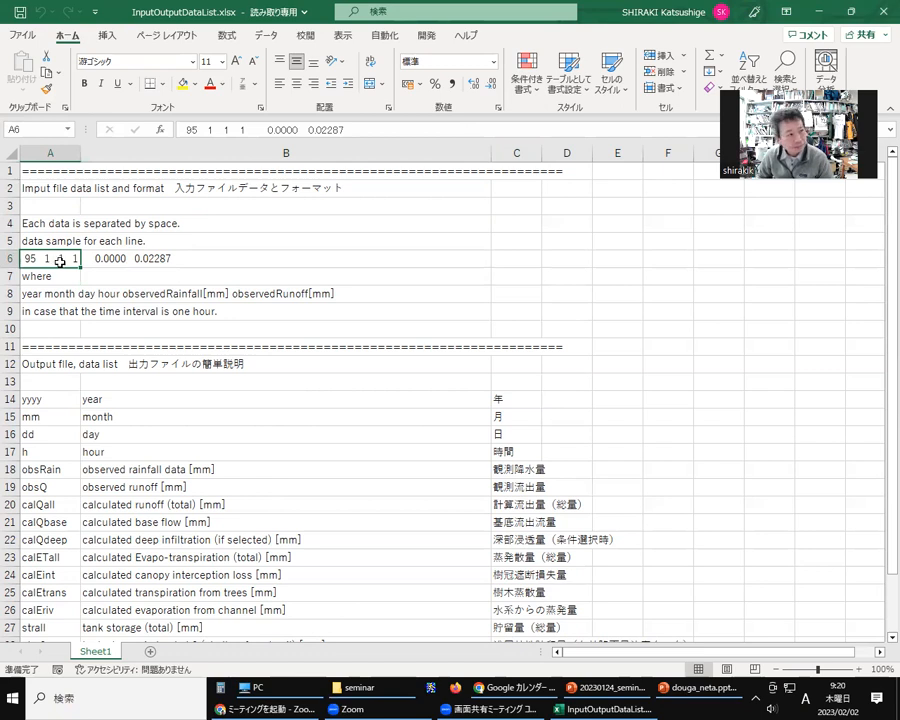
Compare the sample data line in A6 with the field explanation below it and the time interval note in A9.
left_click(140, 277)
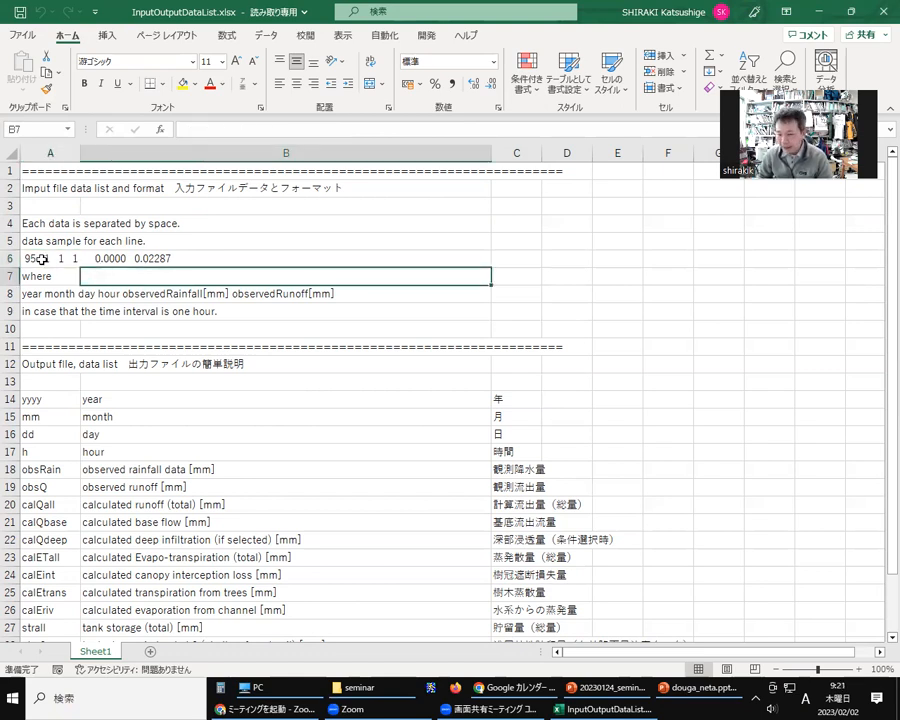
left_click(55, 278)
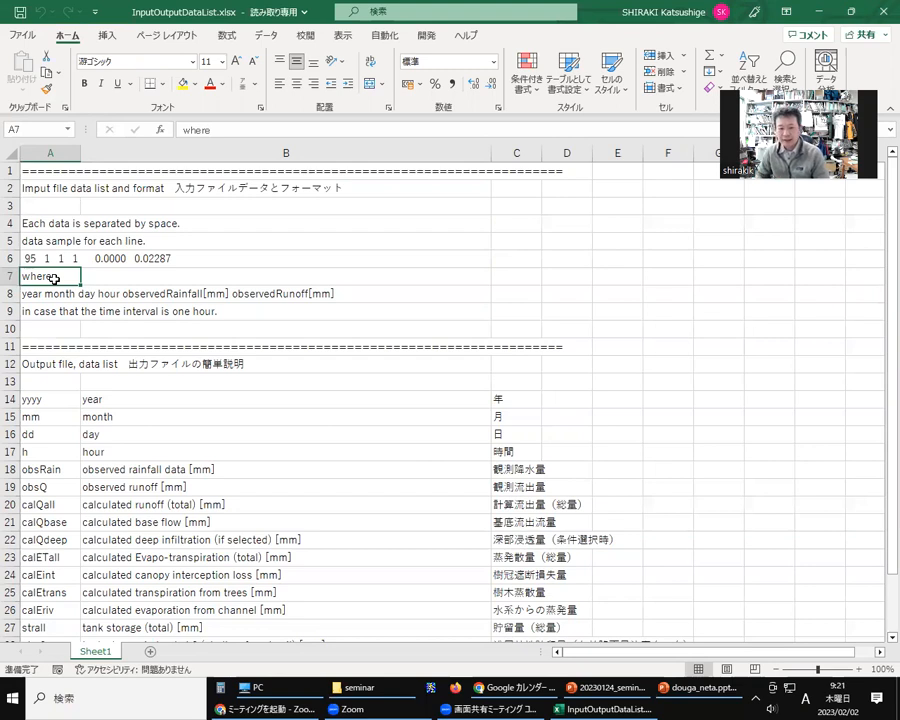
left_click(42, 258)
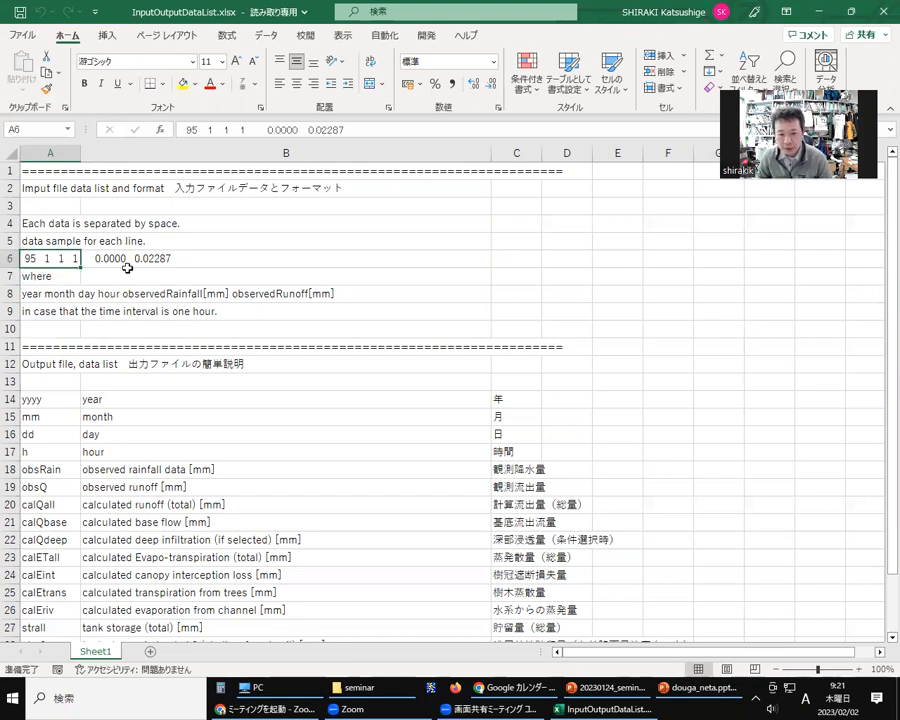
left_click(60, 276)
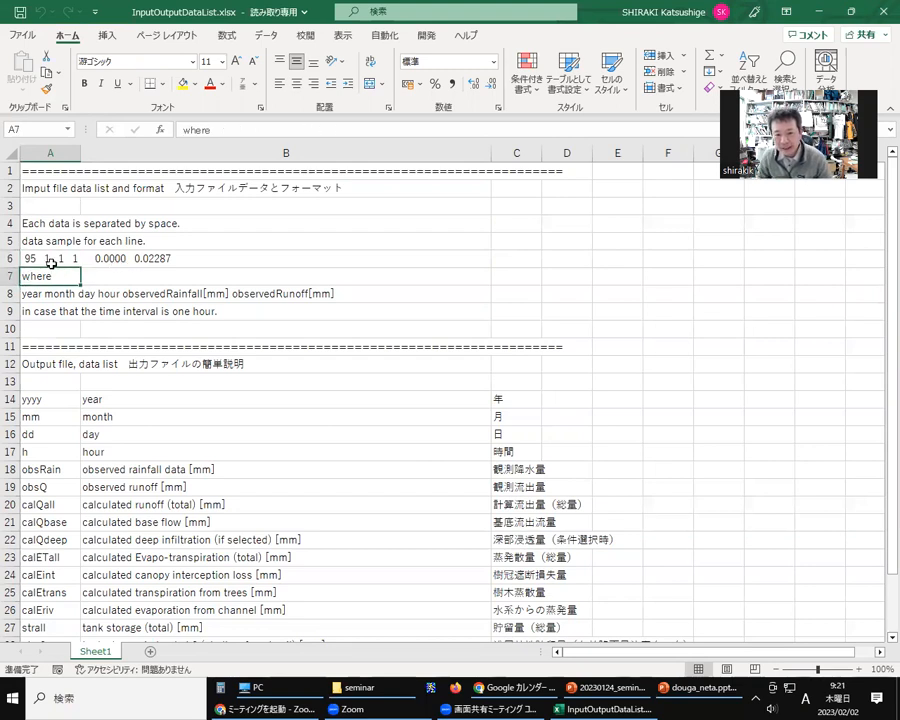
left_click(50, 261)
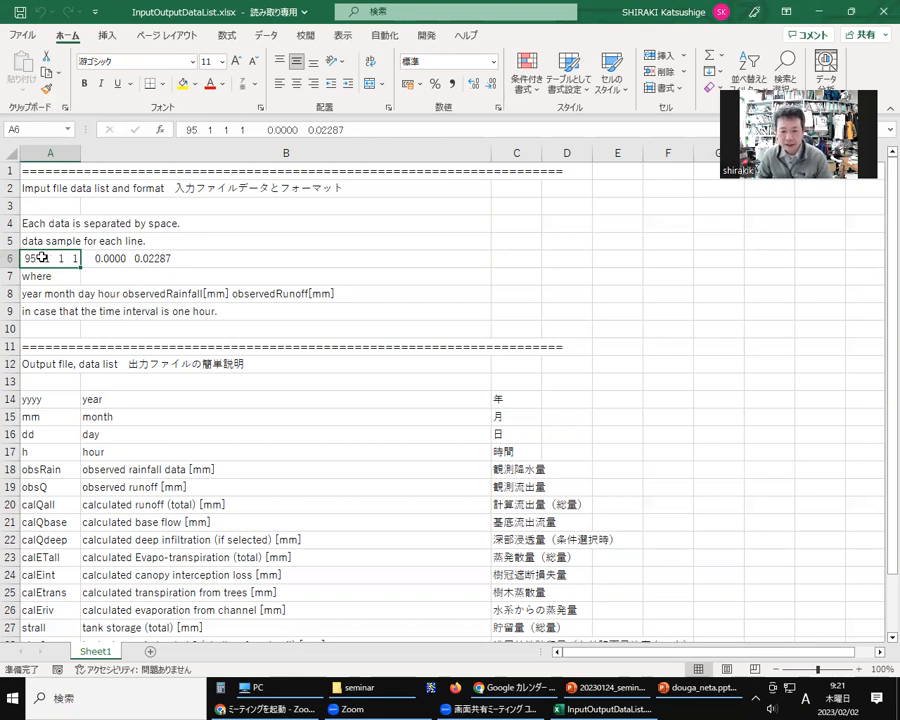
left_click(74, 308)
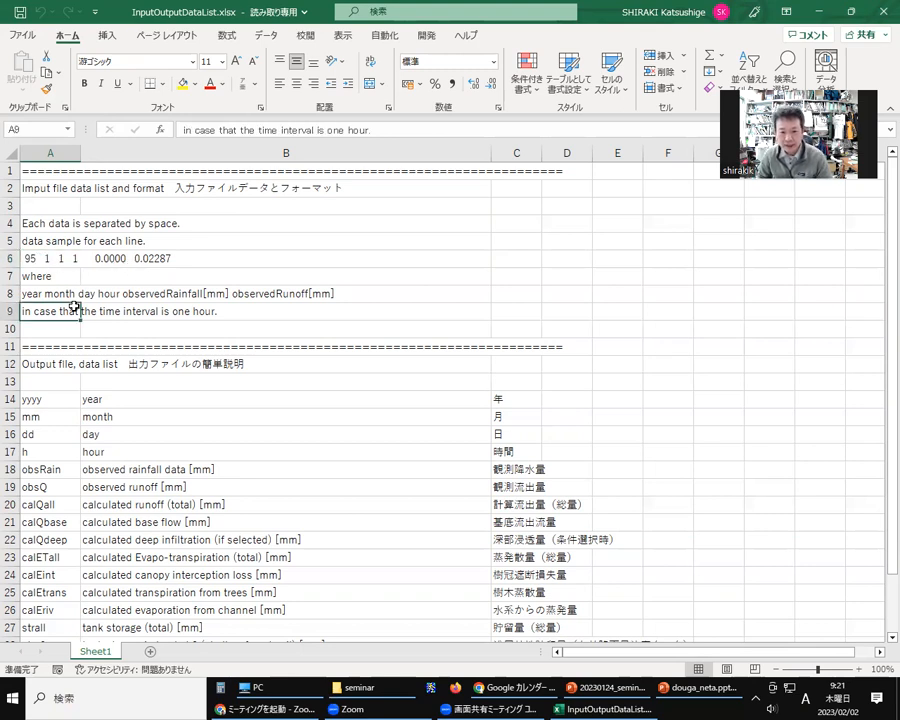
Examine the output file data list from the yyyy entry in A14 to the strriv entry in A31.
scroll(74, 308, "down", 3)
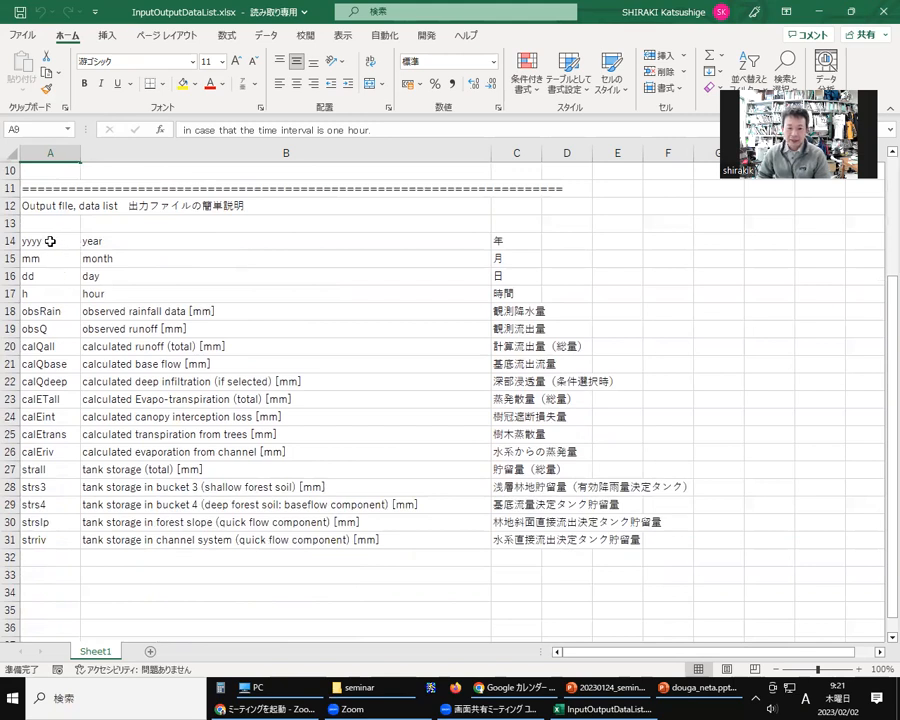
left_click(50, 241)
left_click(47, 541)
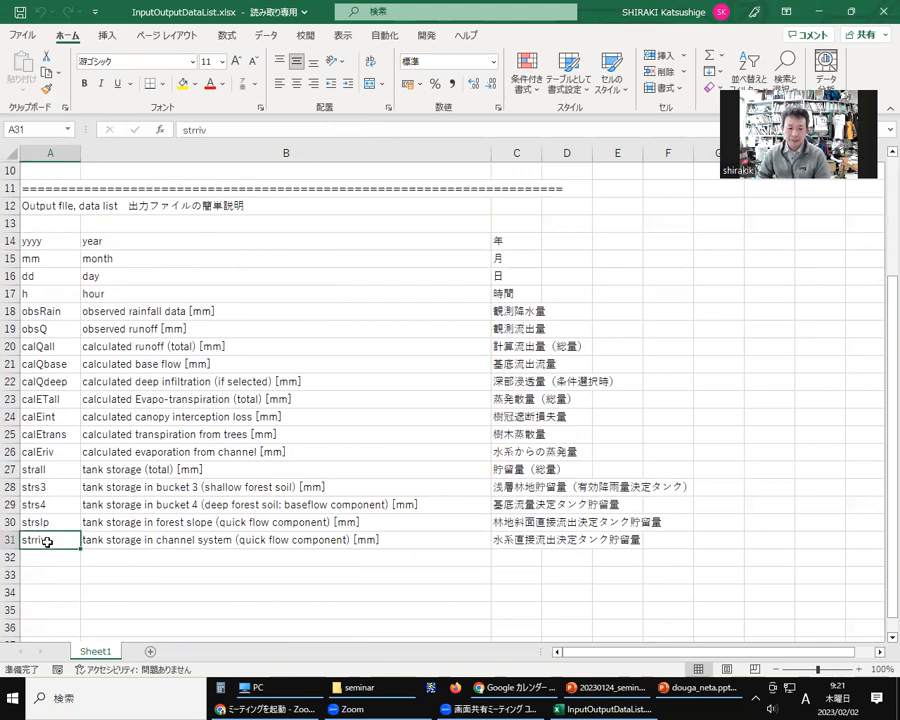
Open Mw1995.cal from the seminar folder in the 秀丸 text editor, inspect its header and comma-separated values, and close it.
left_click(360, 688)
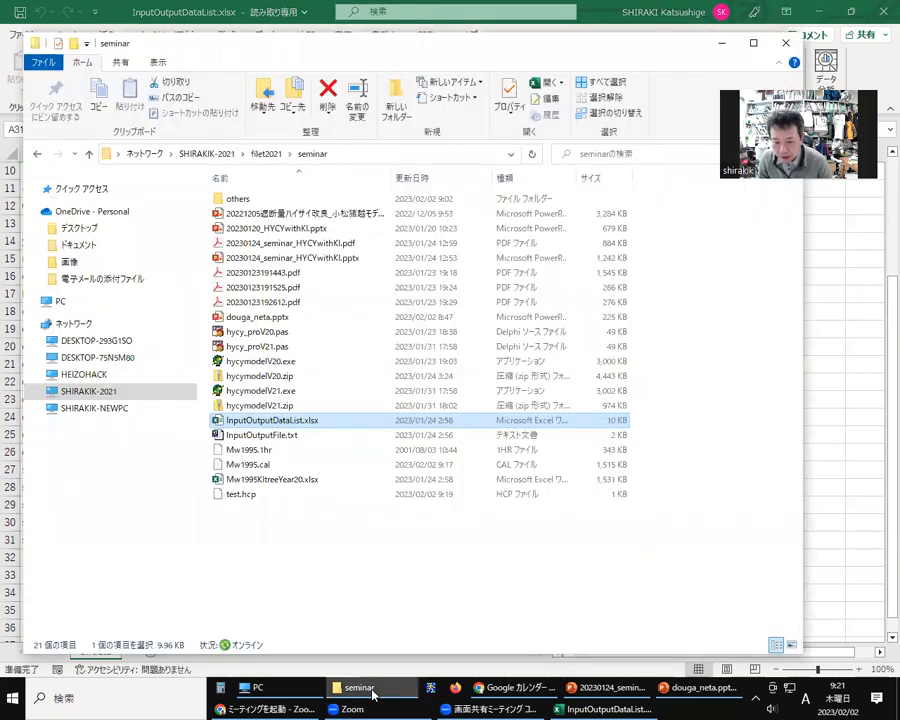
left_click(260, 451)
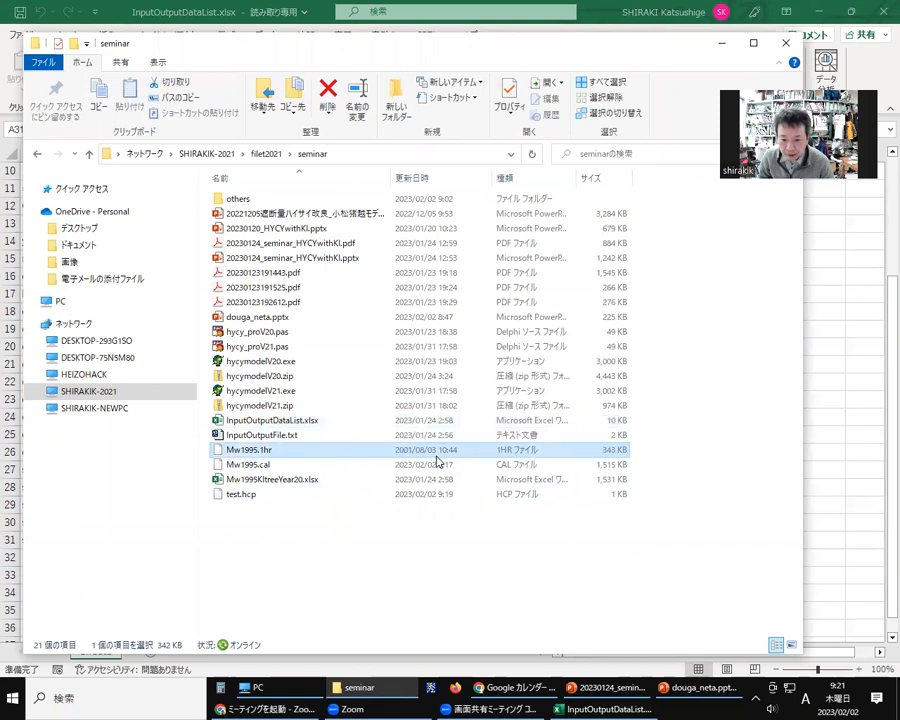
left_click(252, 468)
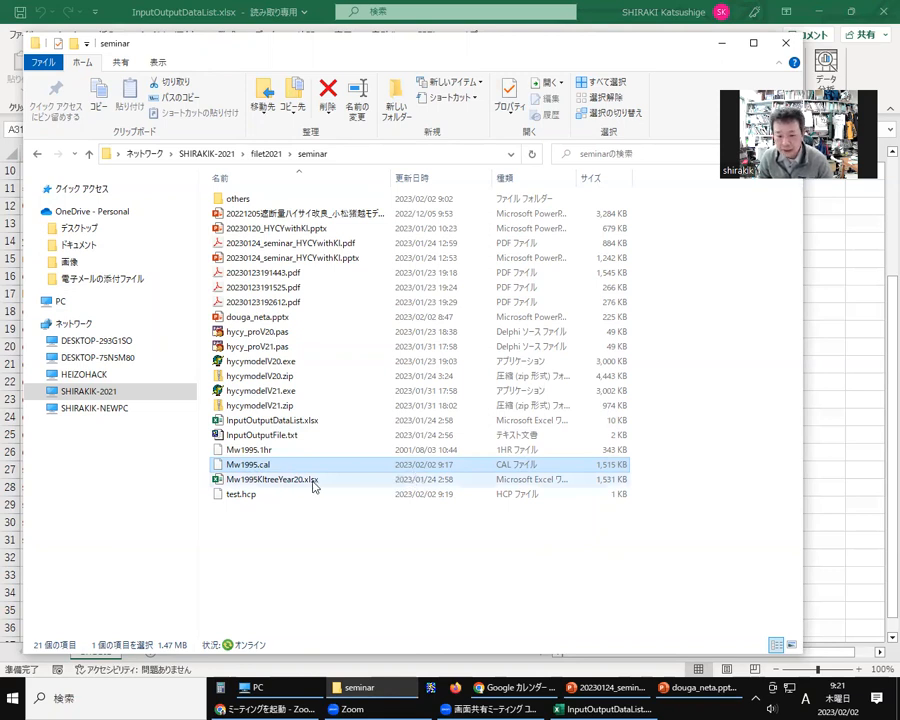
right_click(258, 466)
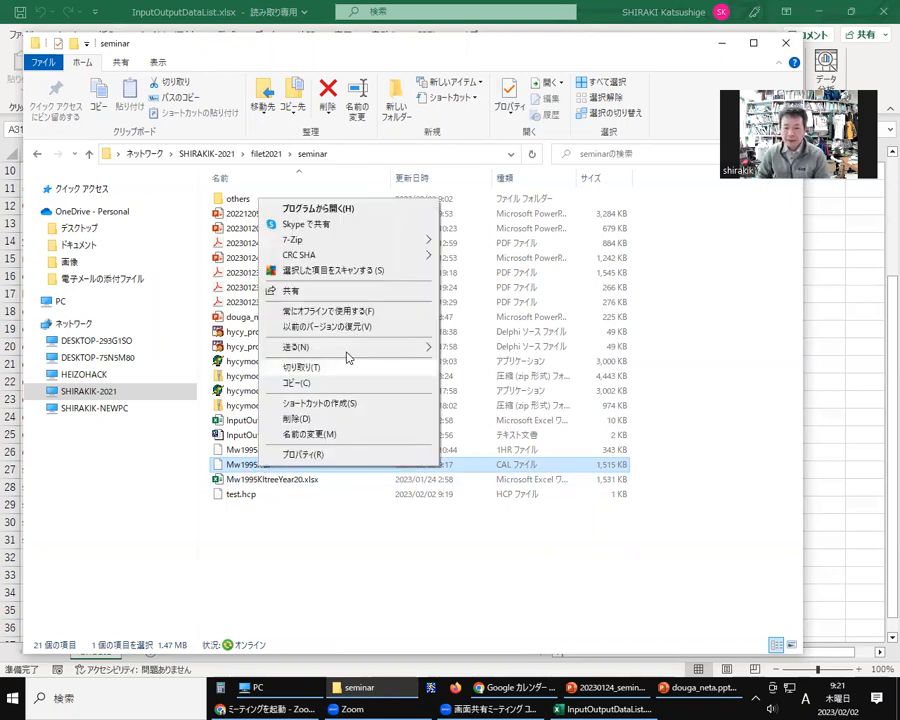
mouse_move(348, 346)
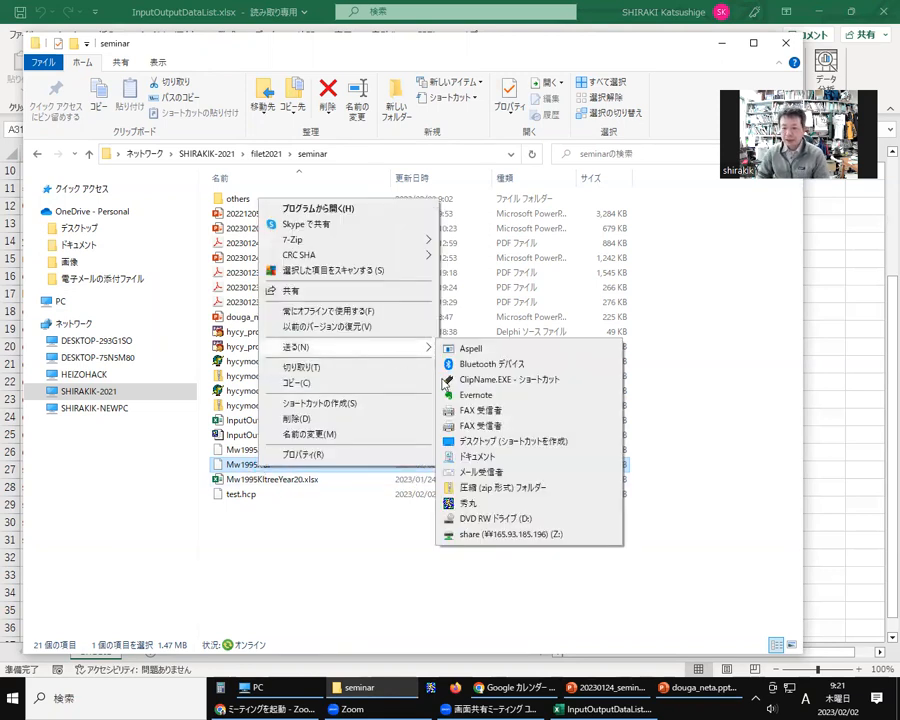
left_click(490, 509)
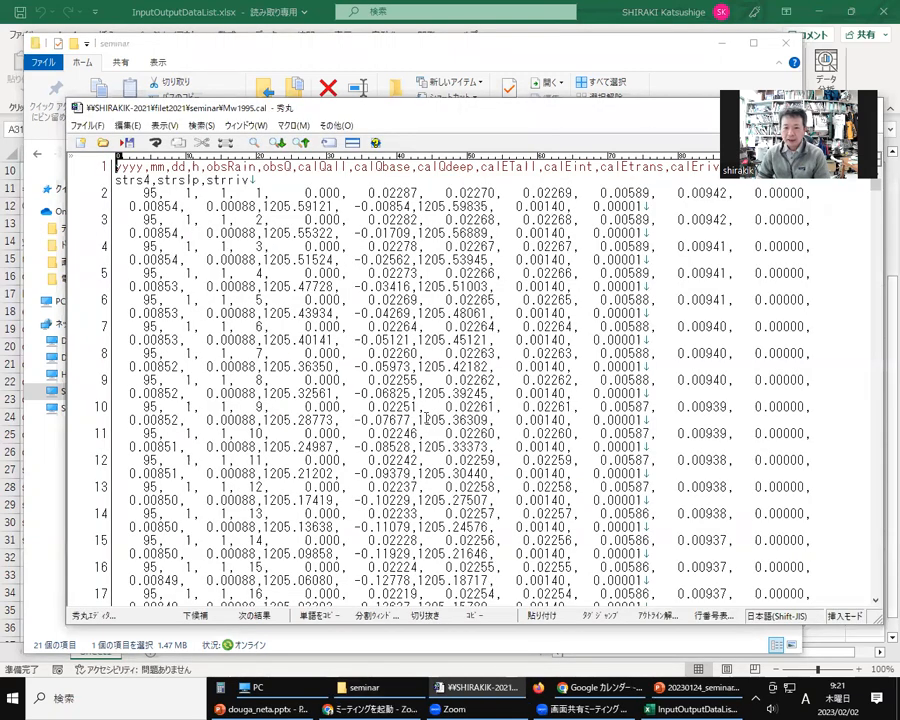
left_click_drag(412, 106, 394, 150)
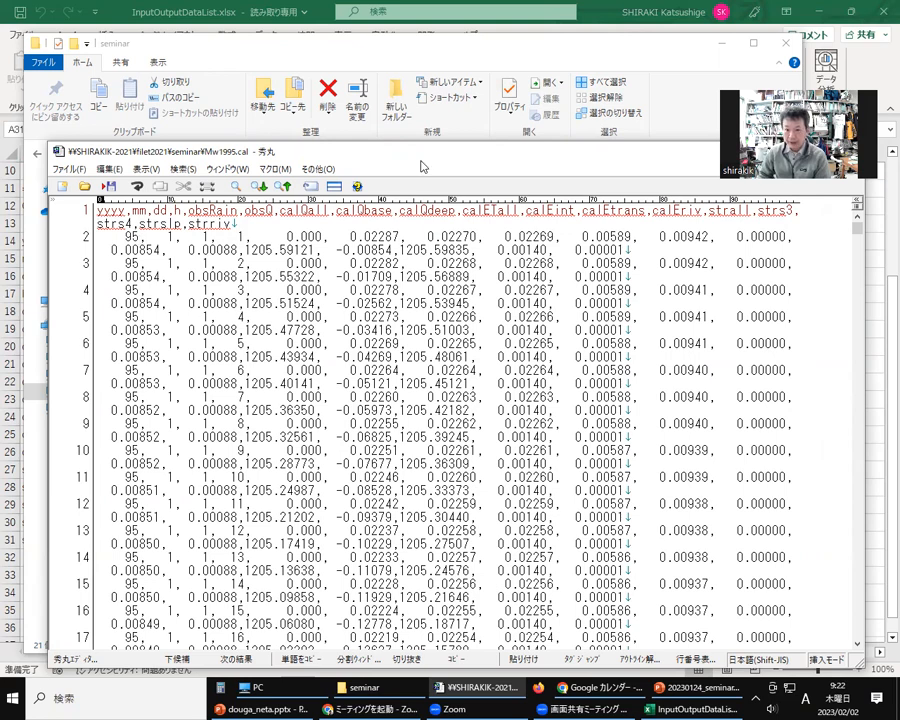
left_click_drag(540, 166, 460, 270)
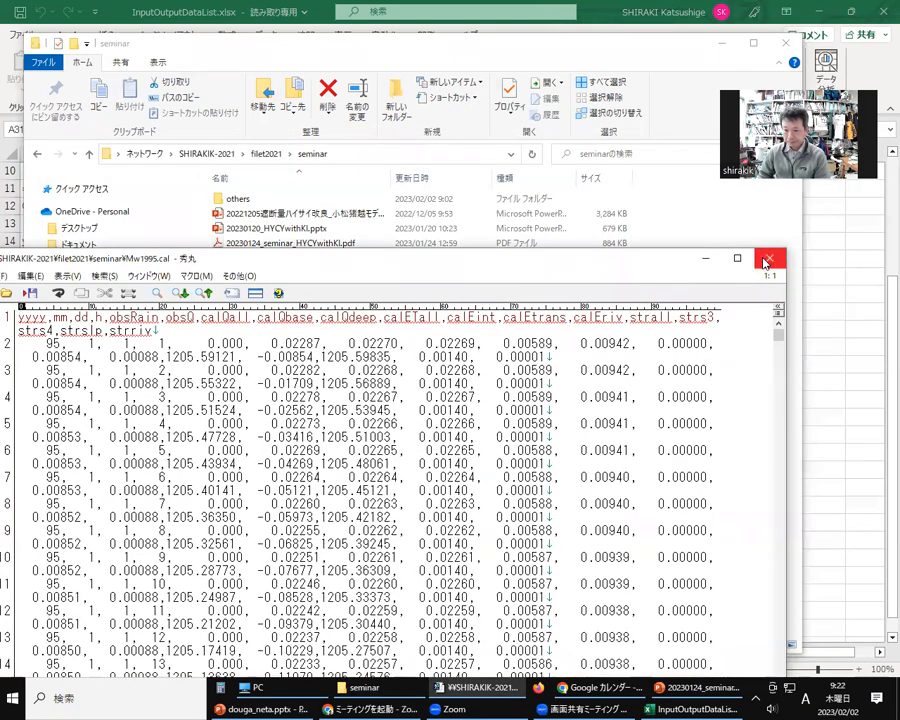
left_click(740, 257)
Rename Mw1995.cal to Mw1995.csv in the seminar folder and accept the extension change.
left_click(266, 465)
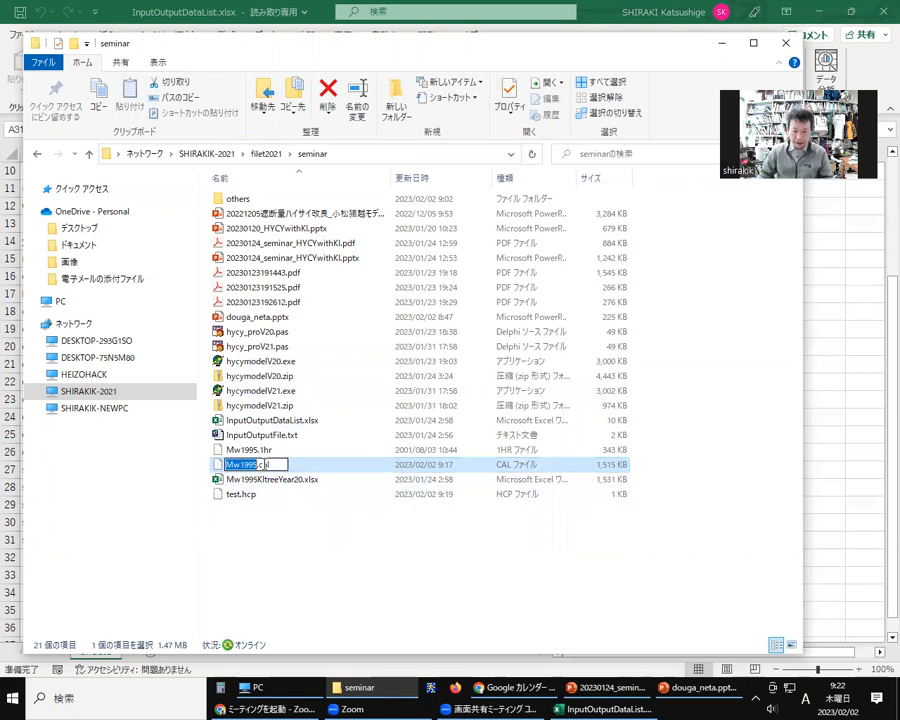
left_click(265, 465)
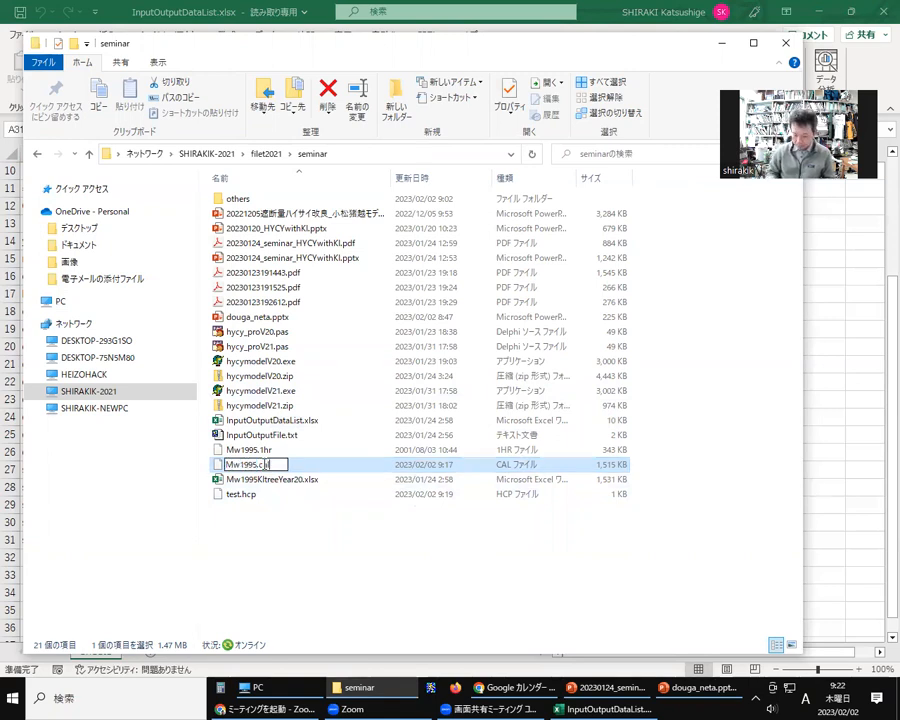
key("BackSpace")
type("c")
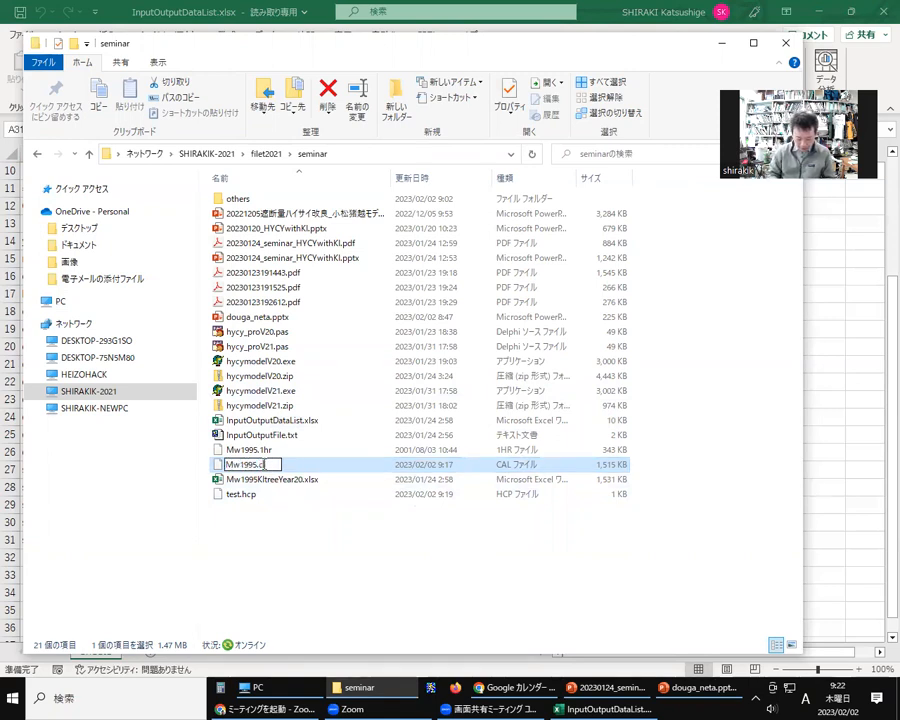
type("sv")
key("Return")
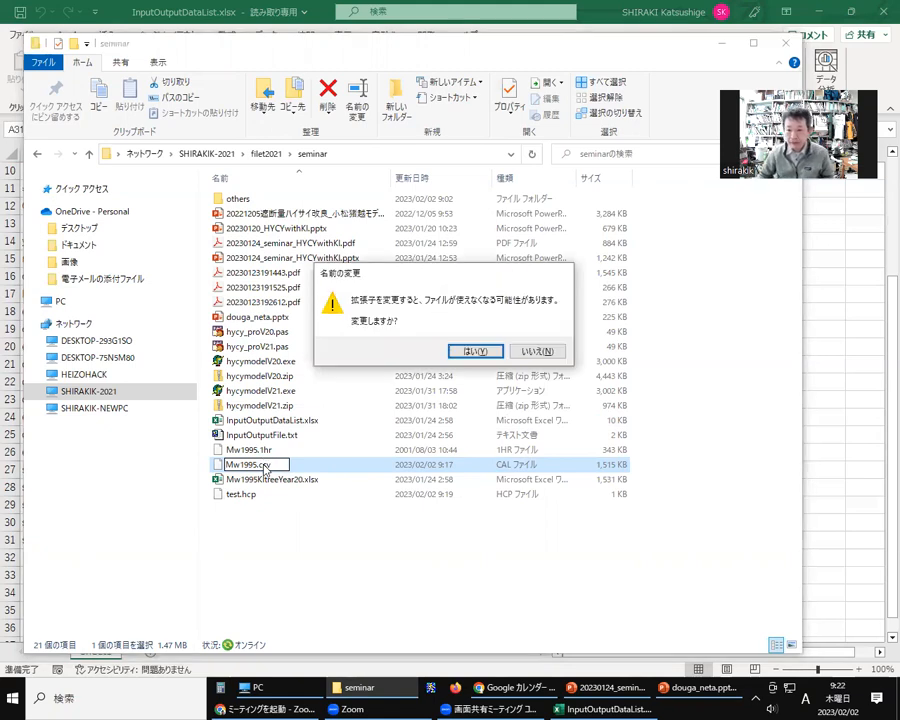
left_click(475, 351)
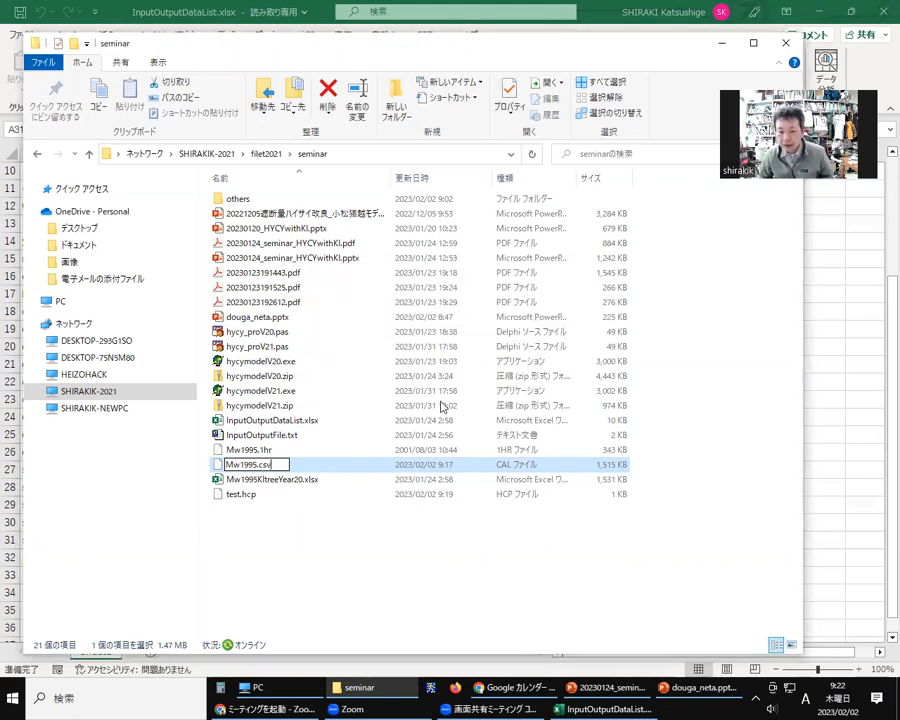
Open the input file Mw1995.1hr in the 秀丸 text editor, inspect its hourly records through to November, and close it.
left_click(258, 453)
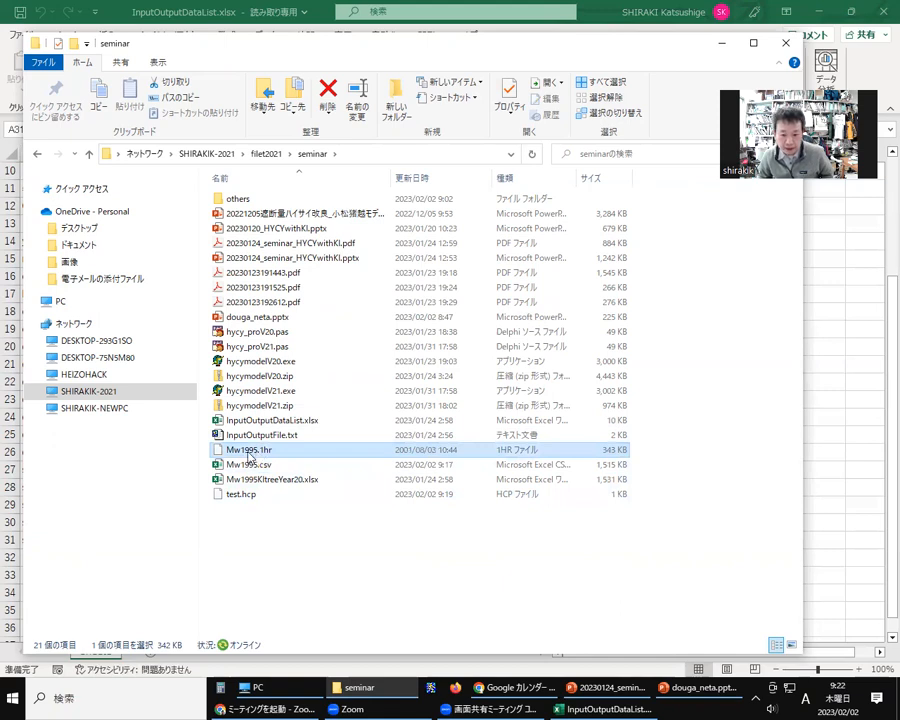
right_click(250, 455)
mouse_move(326, 333)
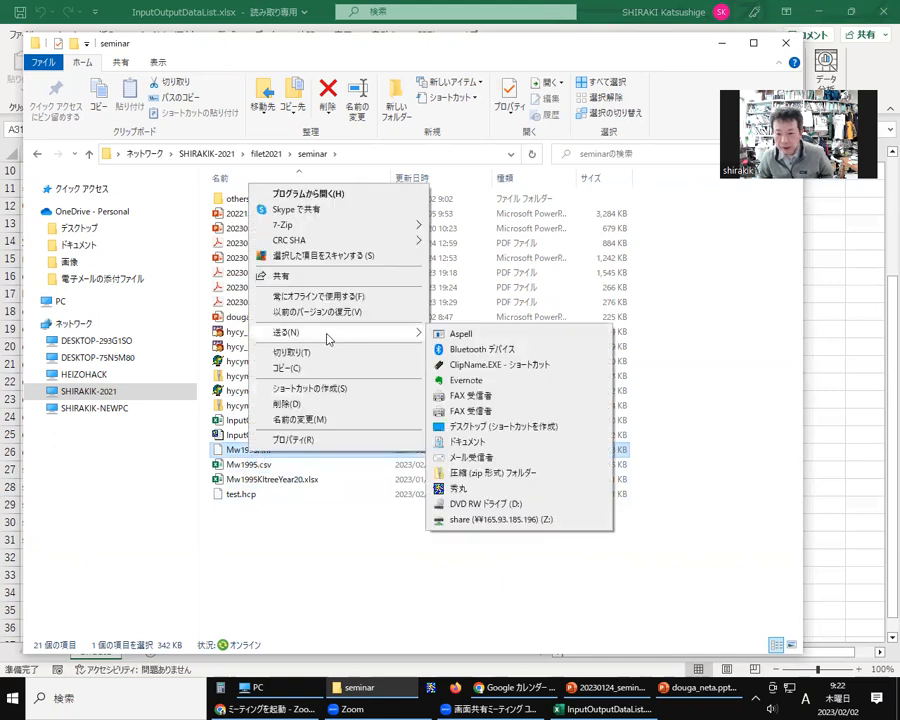
left_click(468, 488)
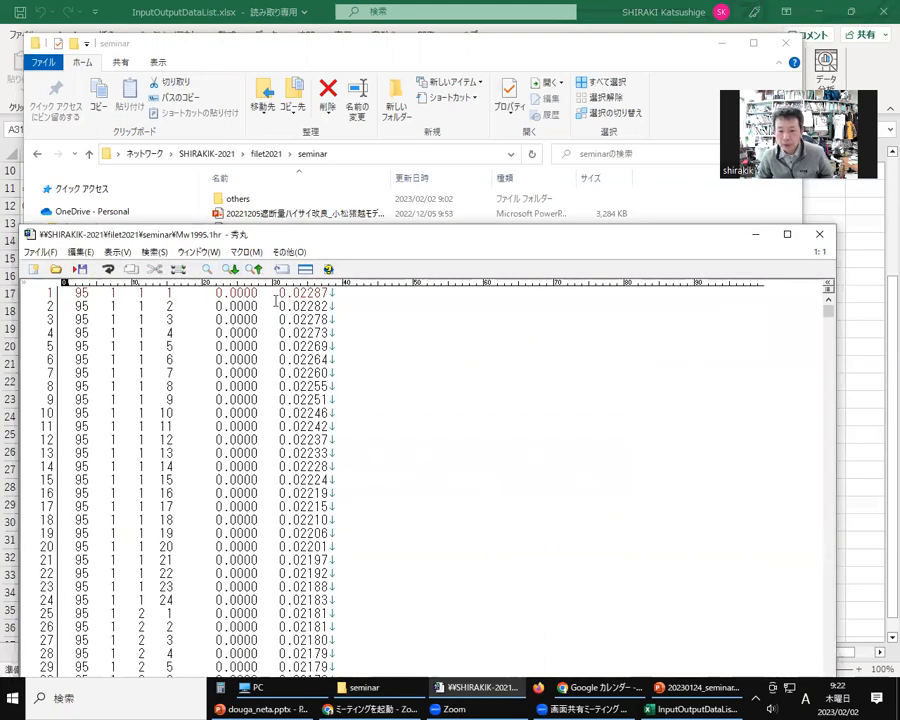
scroll(304, 325, "down", 6)
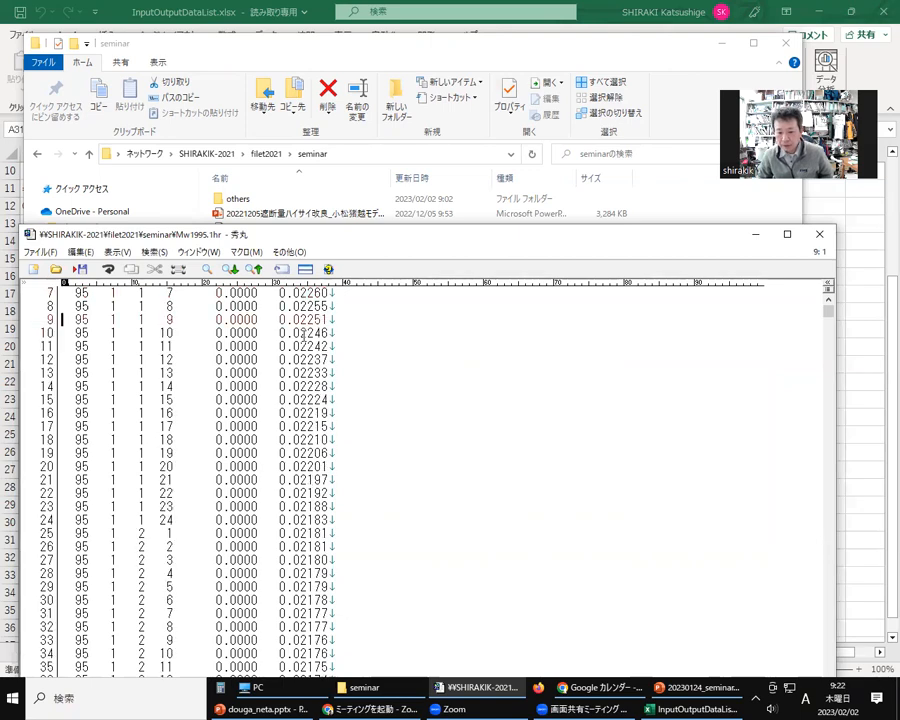
left_click_drag(828, 320, 828, 657)
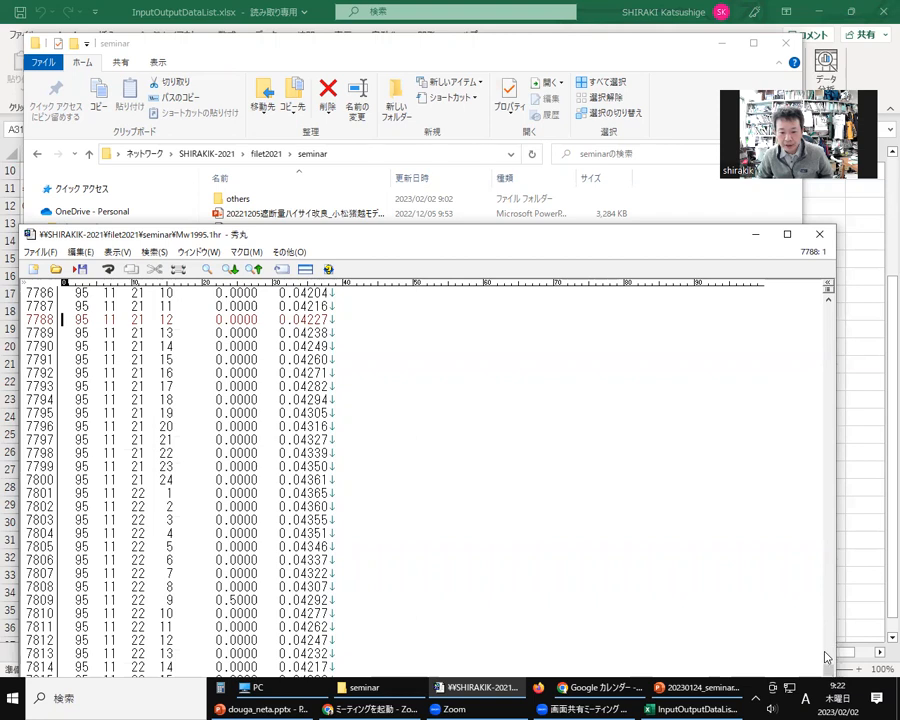
left_click(819, 234)
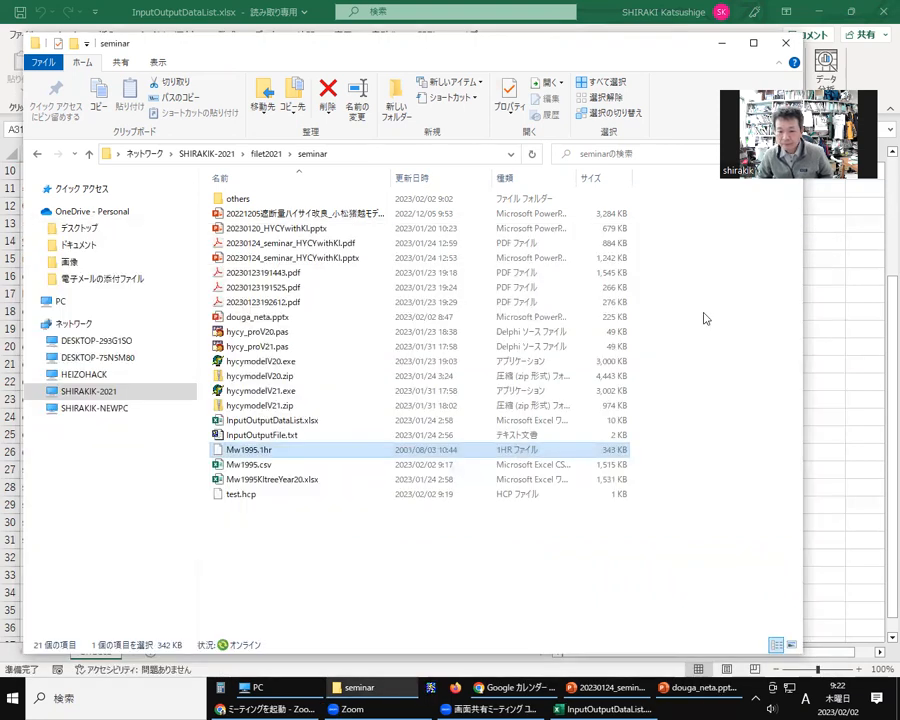
Open Mw1995.csv in Excel to view its columns, and select the matching variable names A14:A31 in InputOutputDataList.xlsx.
double_click(256, 466)
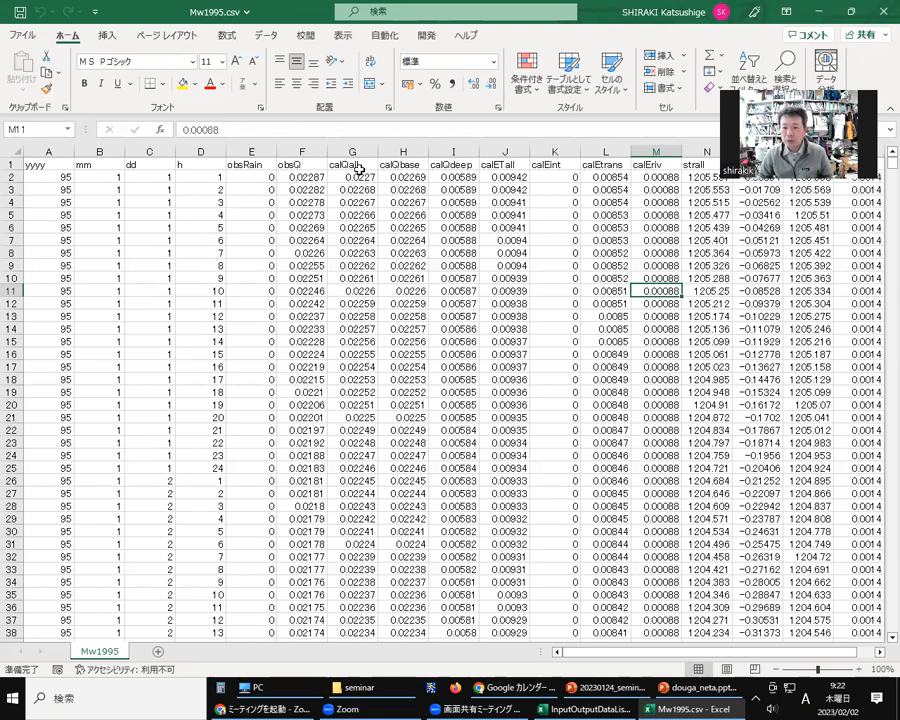
left_click(819, 11)
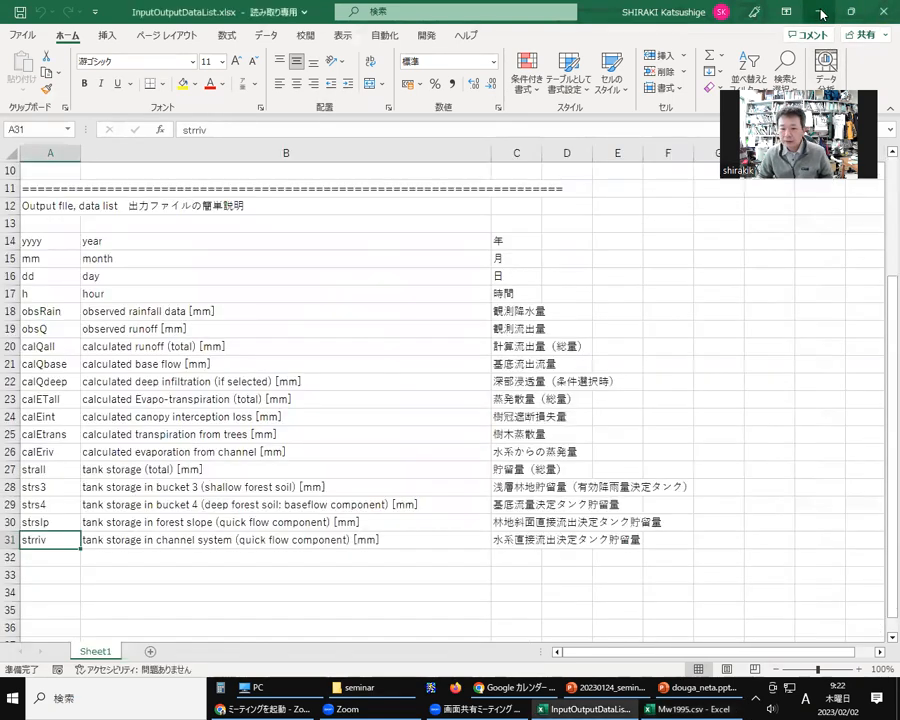
left_click(590, 708)
left_click(577, 708)
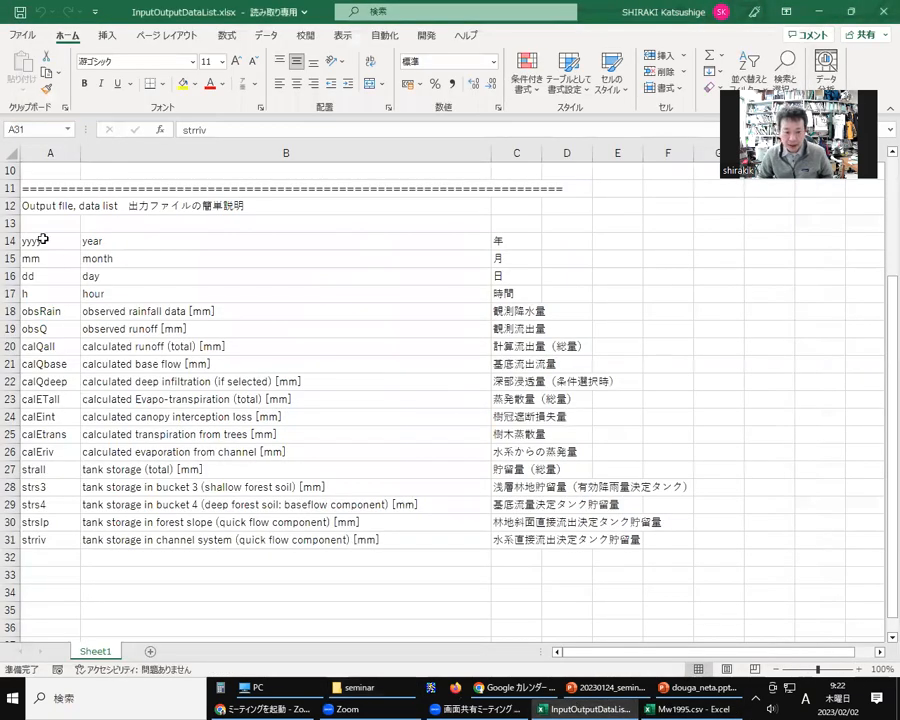
left_click(43, 240)
left_click(35, 537, "shift")
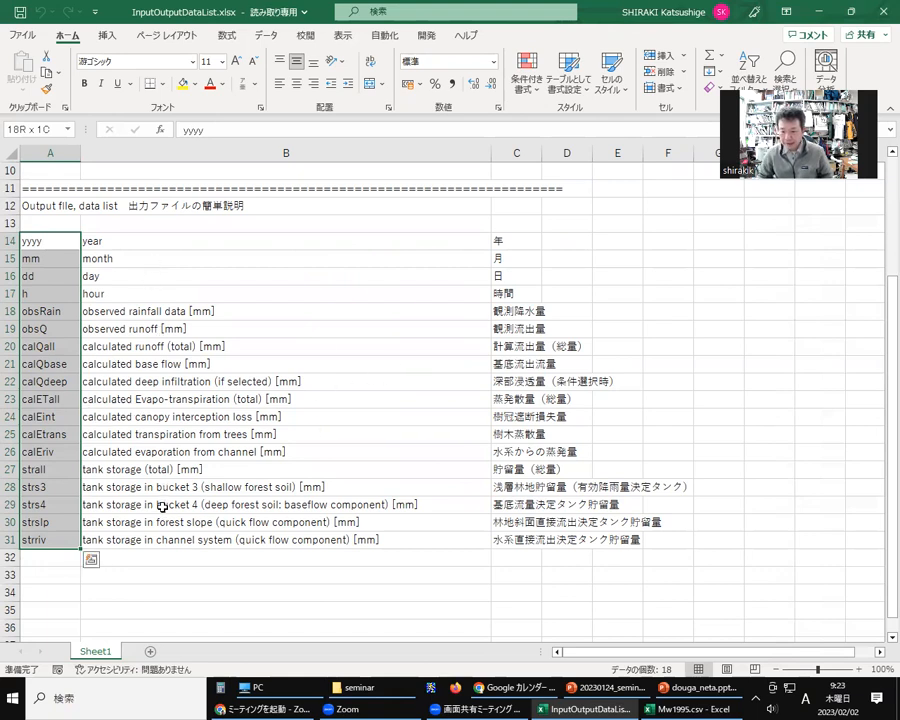
Review the column headers of Mw1995.csv against the data list, and minimise both workbooks to return to the seminar folder.
left_click(660, 705)
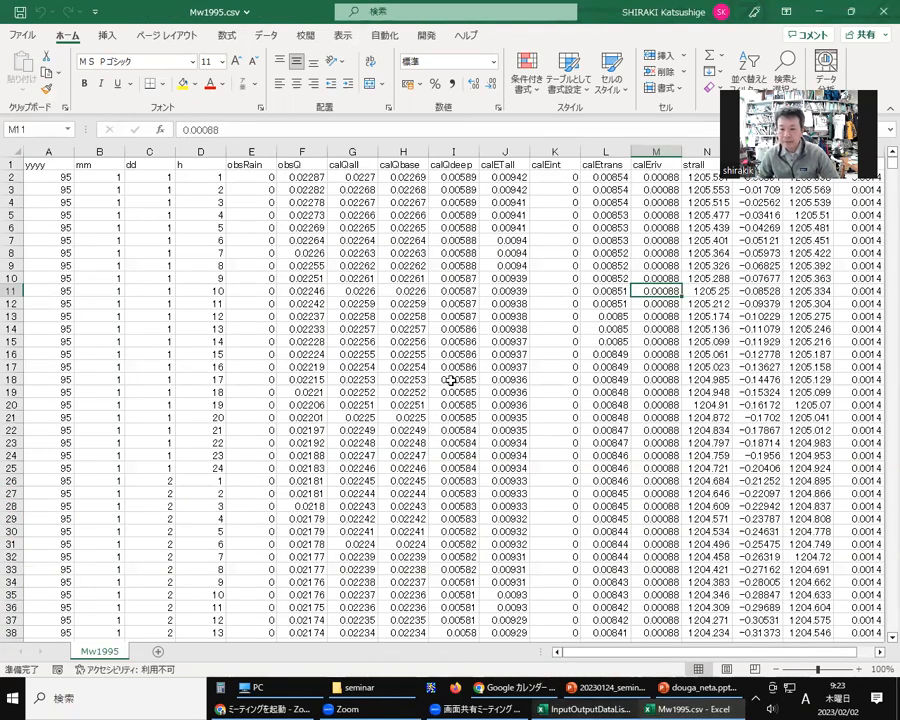
left_click(817, 10)
left_click(817, 10)
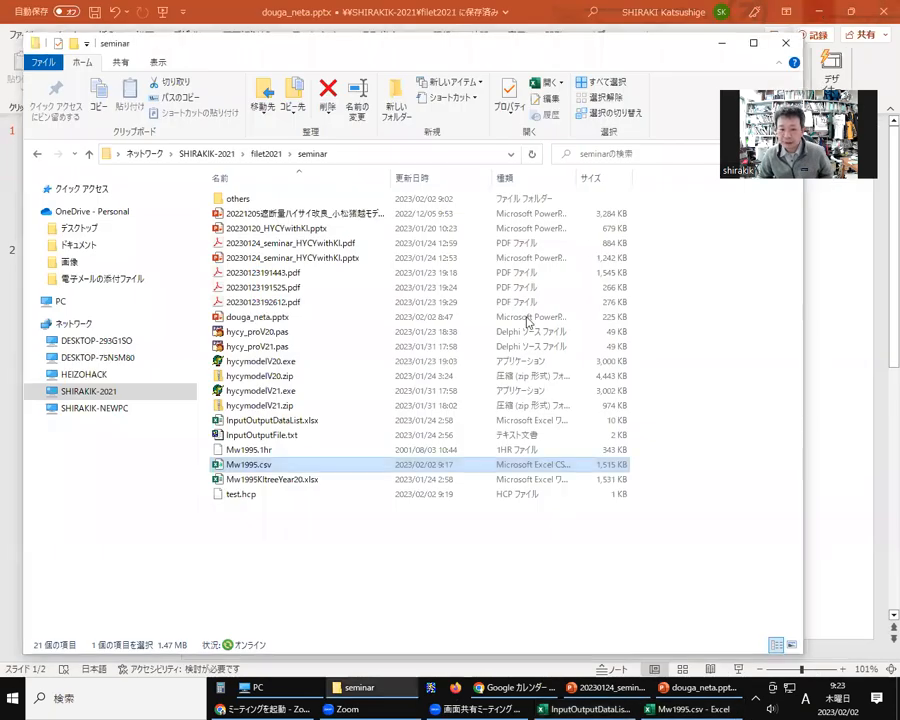
Open the workbook Mw1995KItreeYear20.xlsx from the seminar folder.
left_click(285, 424)
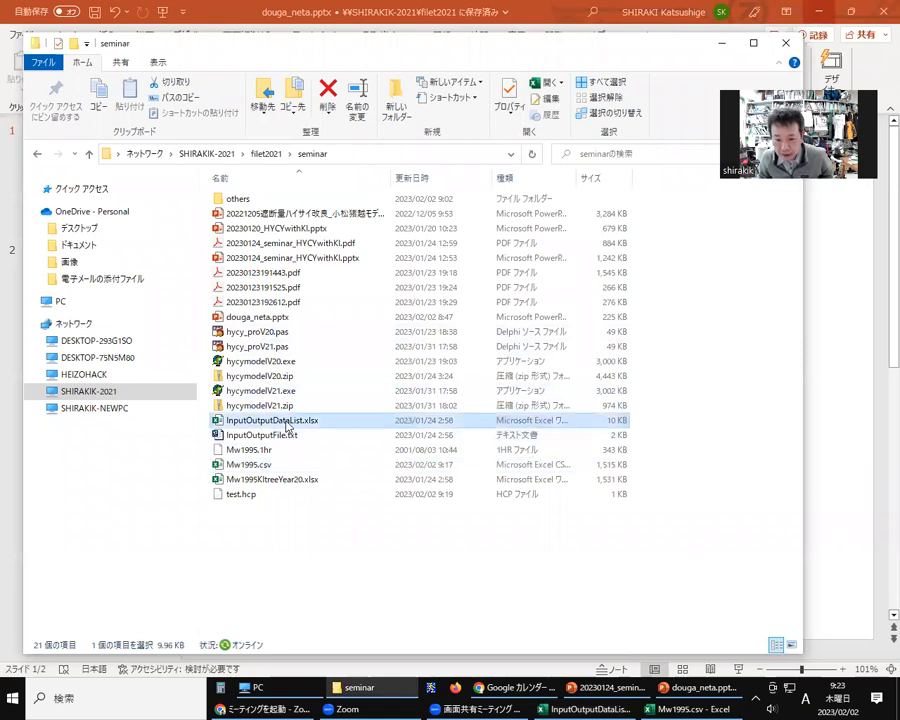
double_click(267, 482)
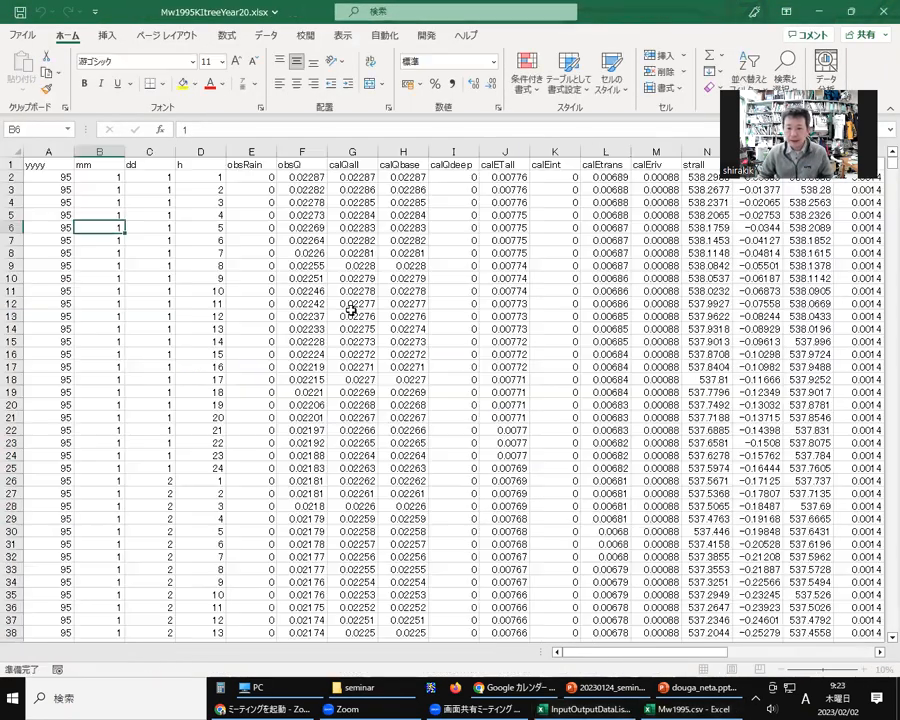
left_click(355, 233)
Examine the header row of Mw1995KItreeYear20.xlsx from yyyy through the storage columns and str_check, returning to A1.
left_click(150, 165)
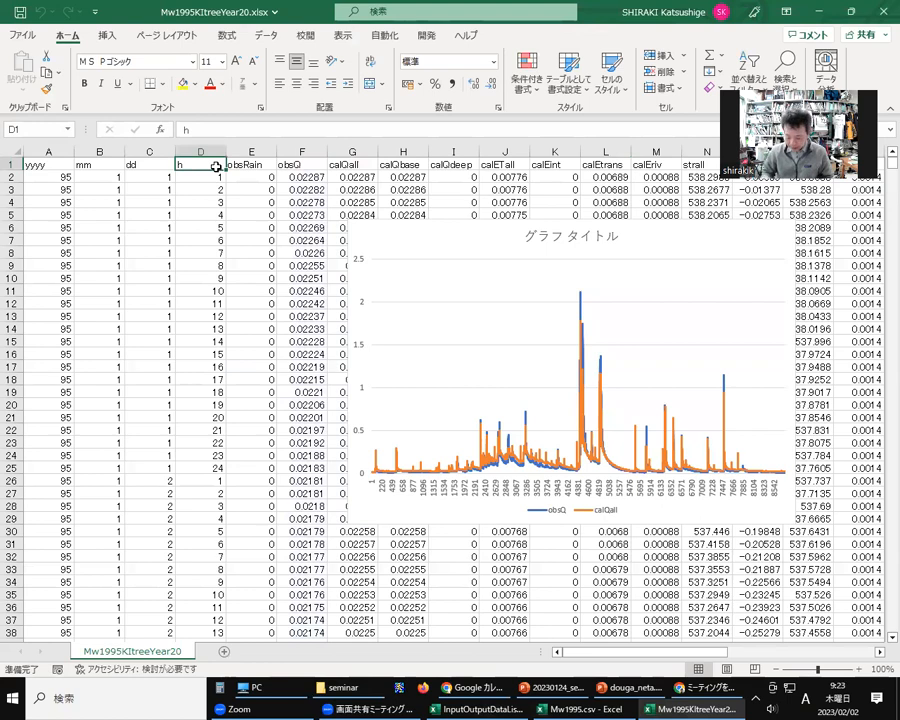
key("Left")
key("Left")
key("Right")
key("Right")
key("Right")
key("Right")
key("Right")
key("Right")
key("Right")
key("Right")
key("Right")
key("Right")
key("Right")
key("Right")
key("Right")
key("Right")
key("Right")
key("Right")
key("Right")
key("Right")
key("Right")
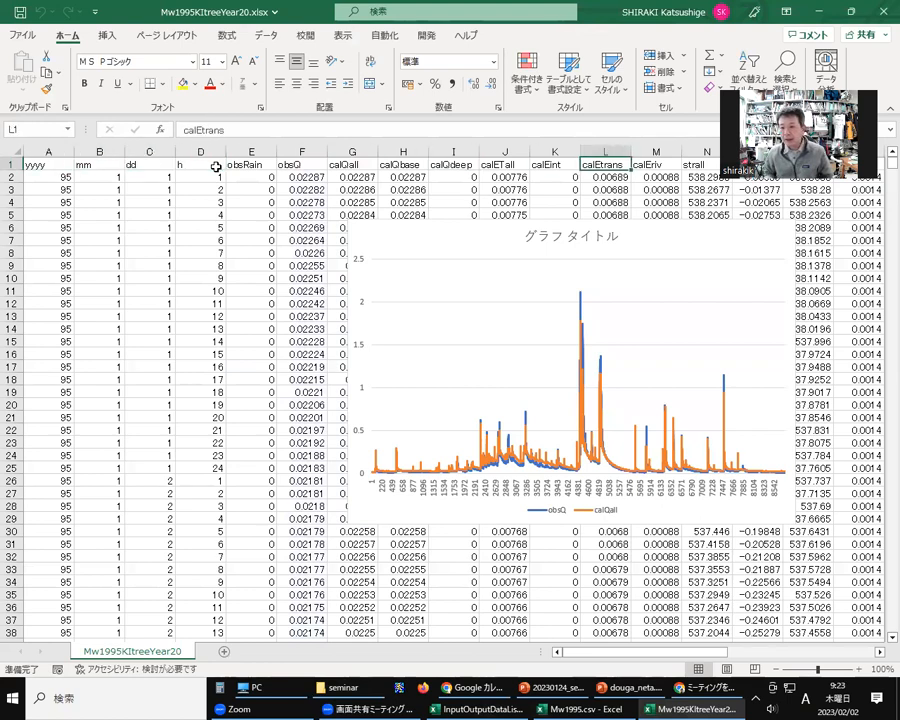
key("Right")
key("Right")
key("Right")
key("Right")
key("Left")
key("Left")
key("Left")
key("Left")
key("Left")
key("Left")
key("Left")
key("Left")
key("Left")
key("Left")
key("Left")
key("Left")
key("Left")
key("Left")
key("Left")
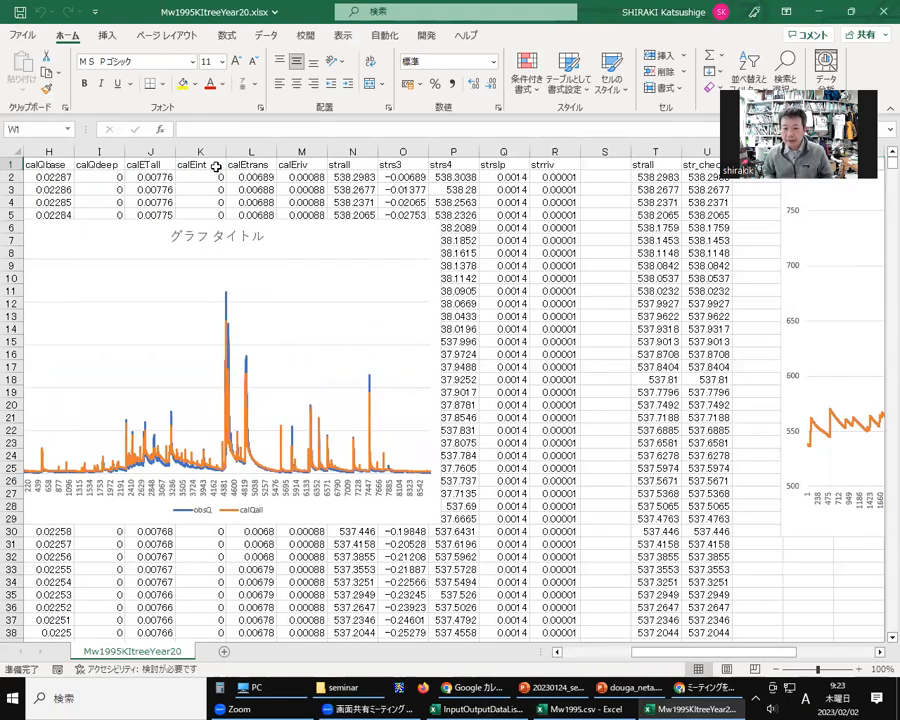
key("Left")
key("Left")
key("Left")
key("Left")
key("Left")
key("Left")
key("Left")
key("Left")
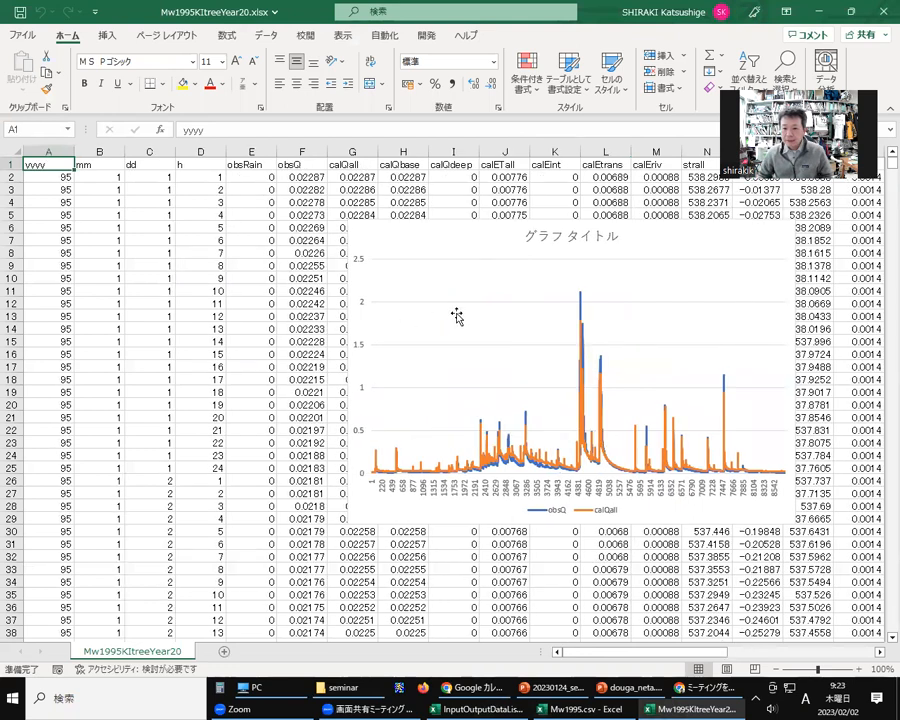
Move the obsQ and calQall chart to about rows 12 to 36, clear of the upper data rows.
left_click(452, 264)
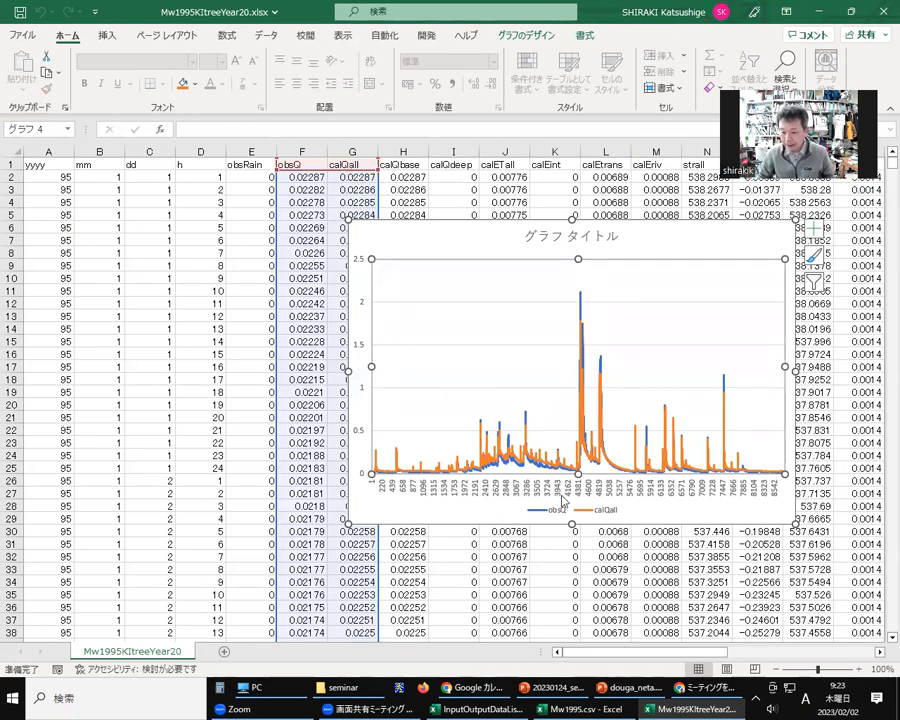
left_click(514, 199)
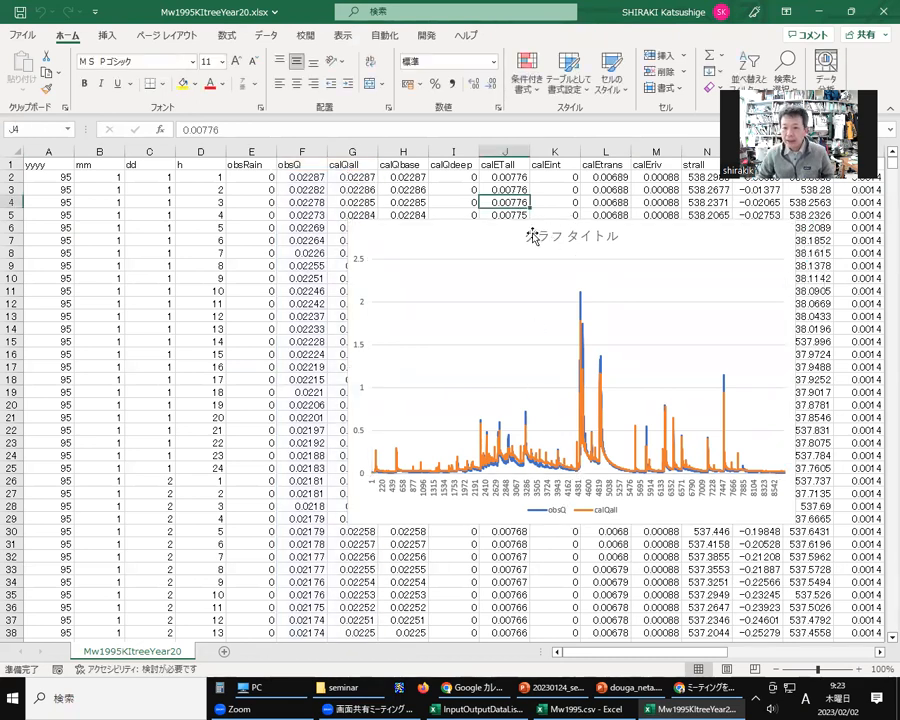
left_click_drag(482, 232, 402, 315)
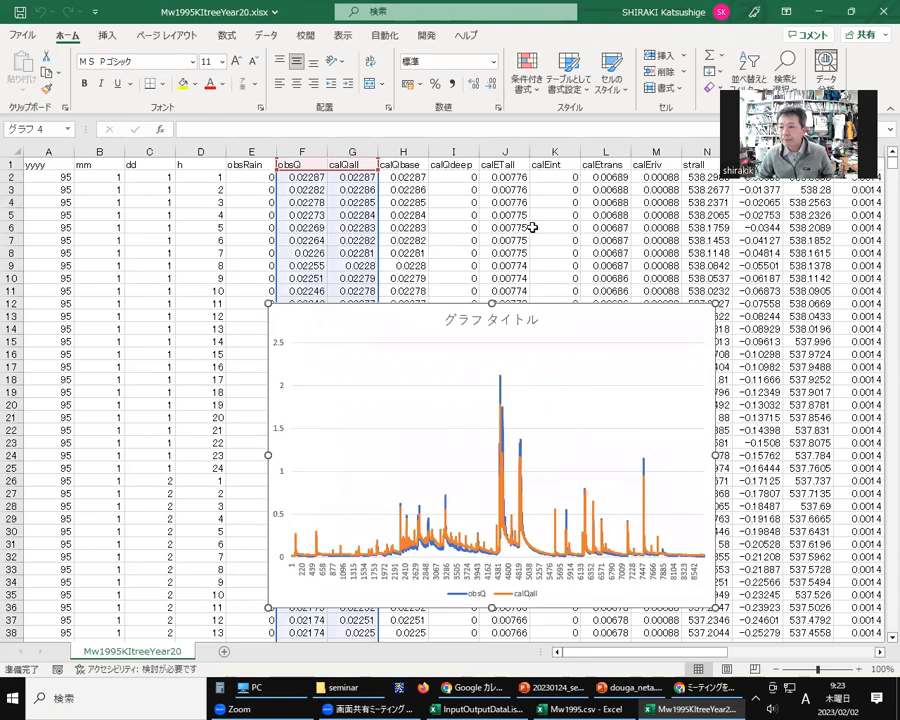
Look up the runoff and evapotranspiration variables, obsQ through calEtrans, in InputOutputDataList.xlsx.
left_click(420, 166)
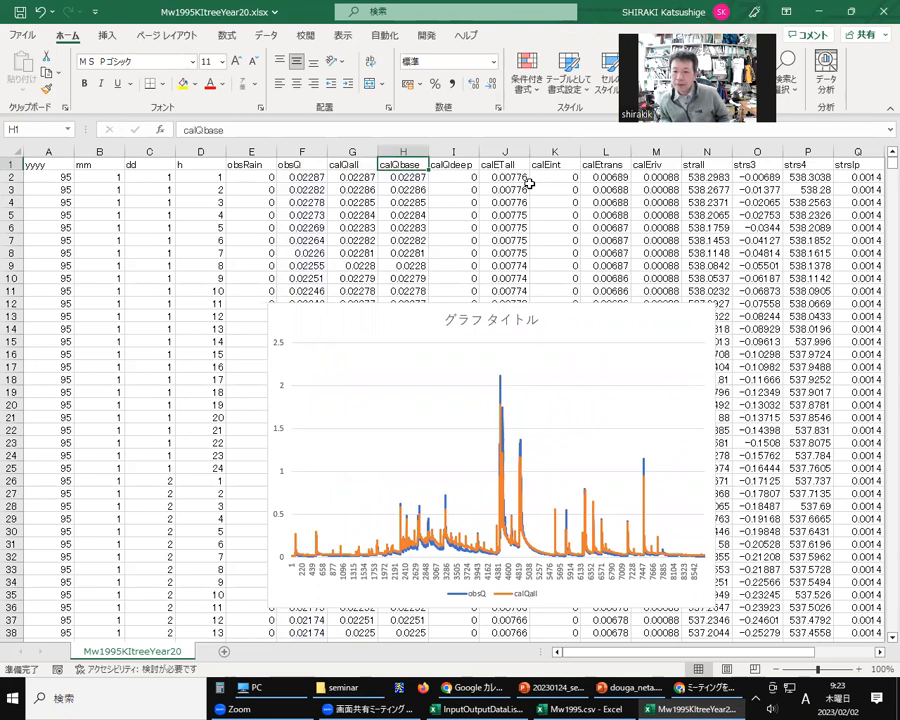
key("Right")
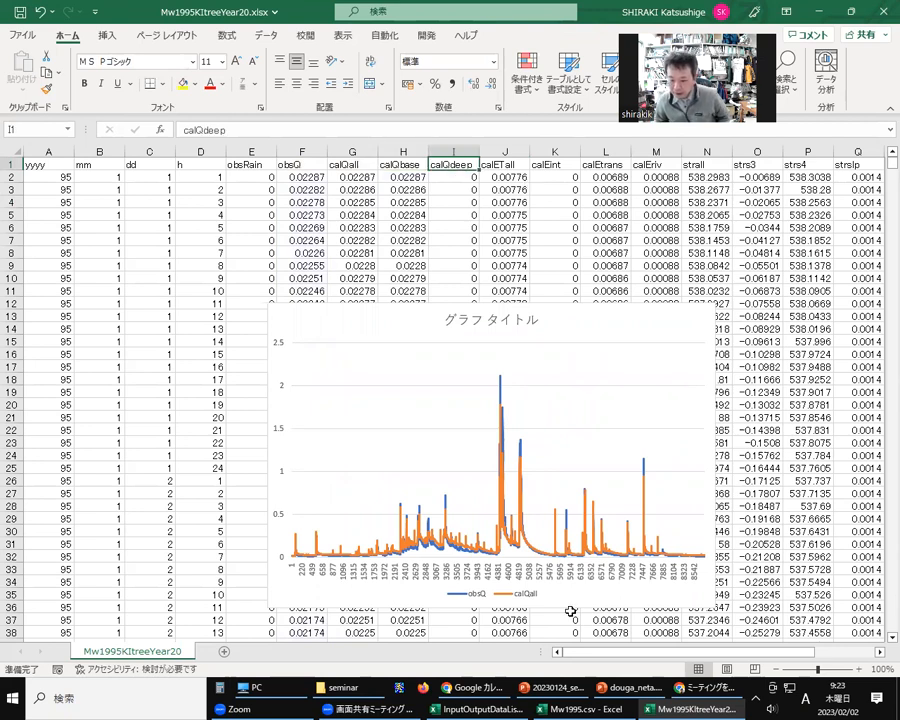
left_click(510, 703)
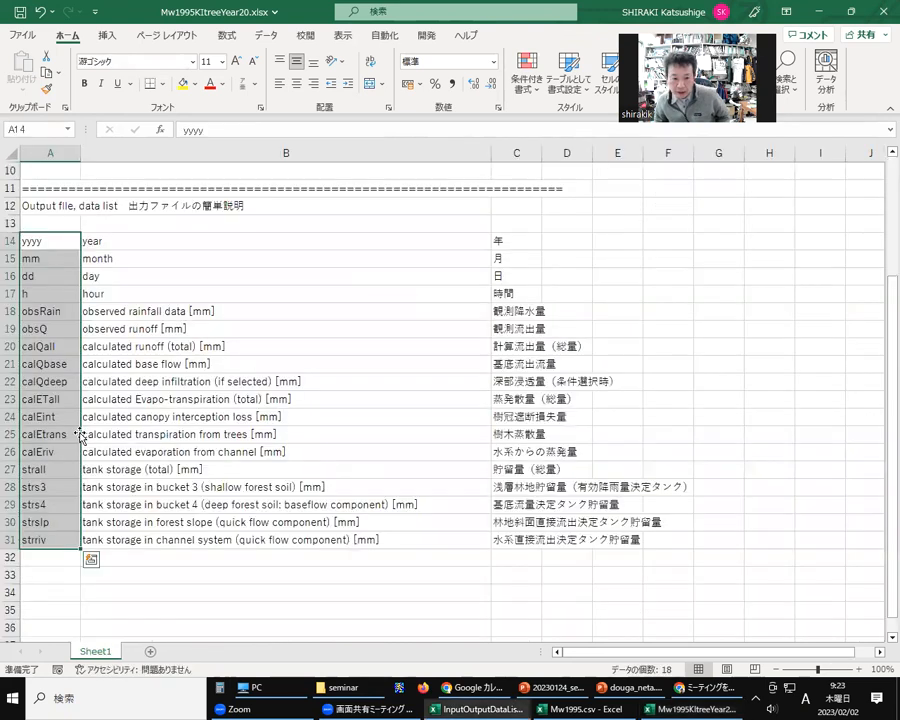
left_click(41, 331)
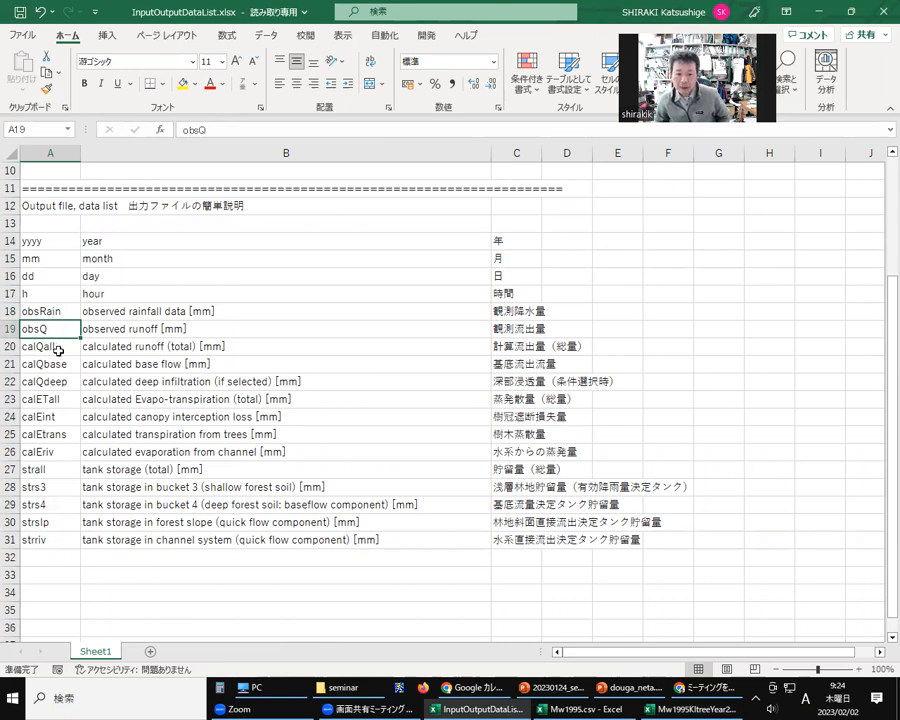
left_click(59, 351)
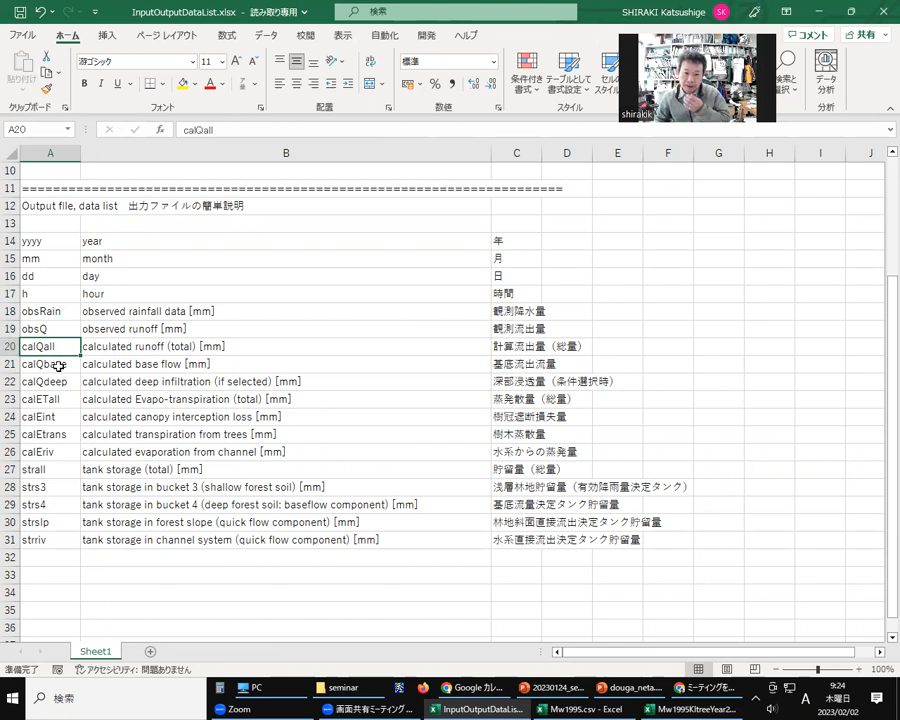
left_click(59, 366)
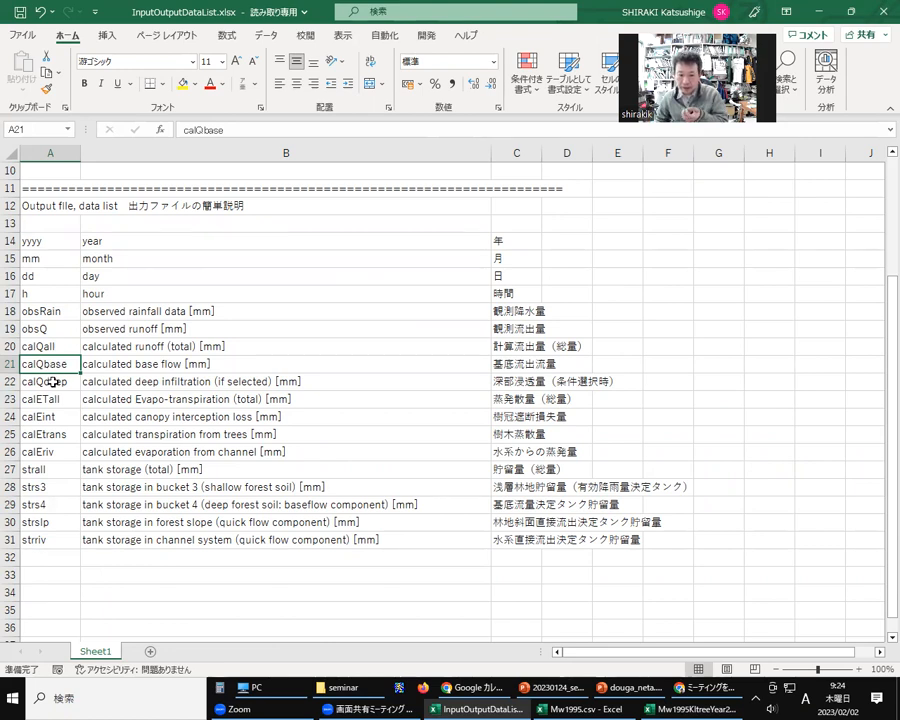
left_click(53, 381)
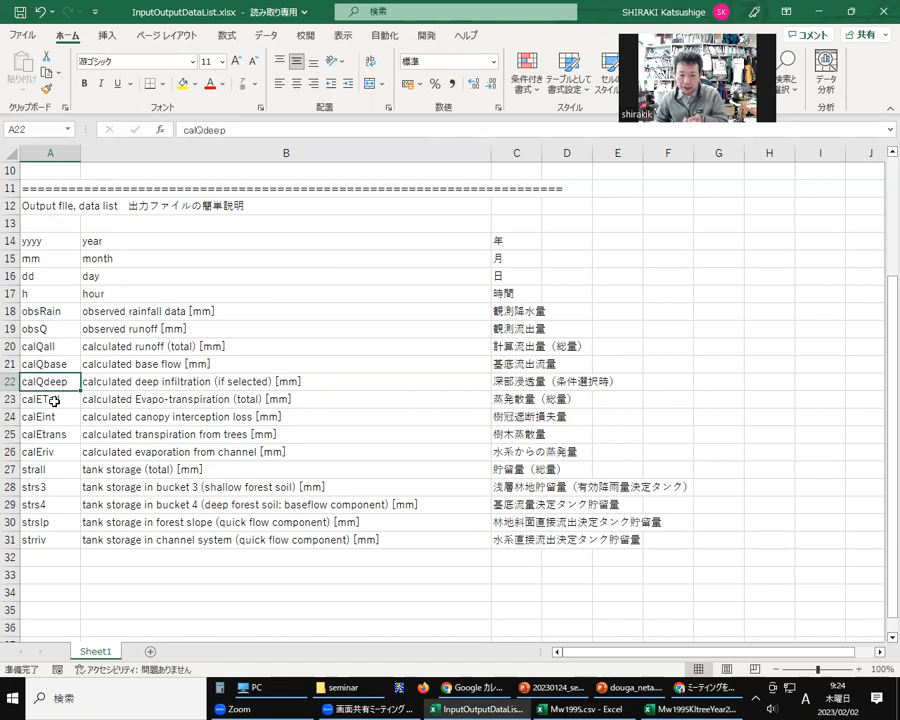
left_click(54, 400)
left_click(153, 401)
left_click(157, 418)
left_click(158, 430)
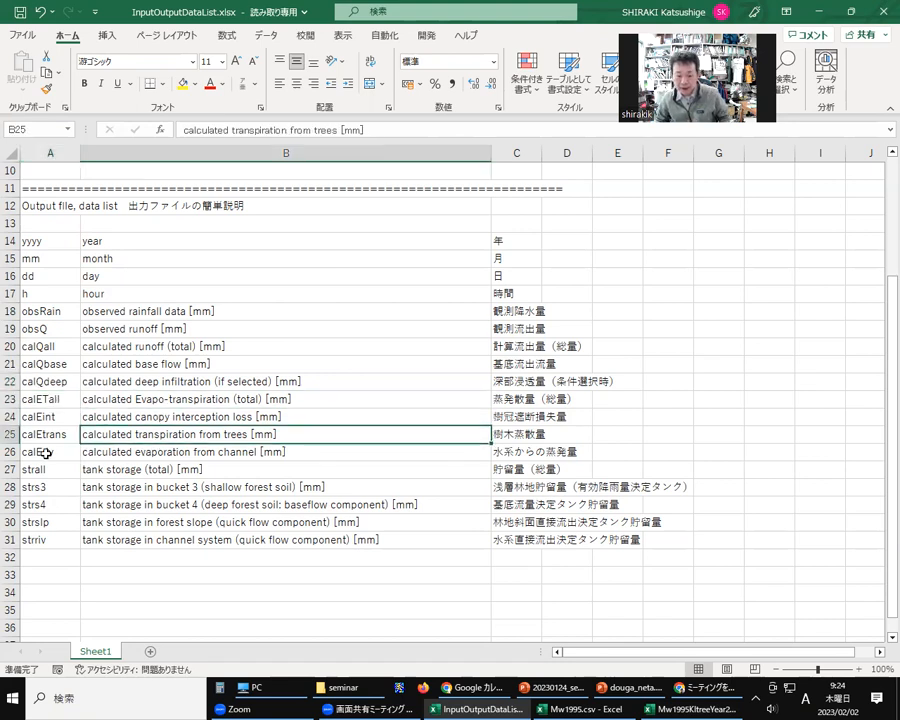
Review the descriptions of the total storage strall and its components strs3 to strriv in rows 27 to 31.
left_click(43, 473)
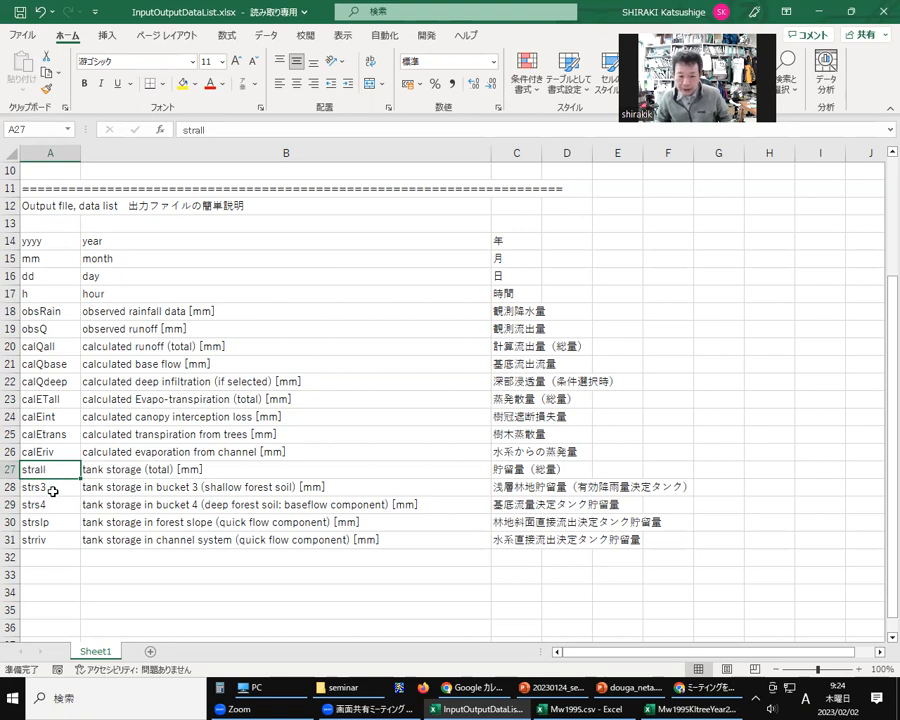
left_click(52, 491)
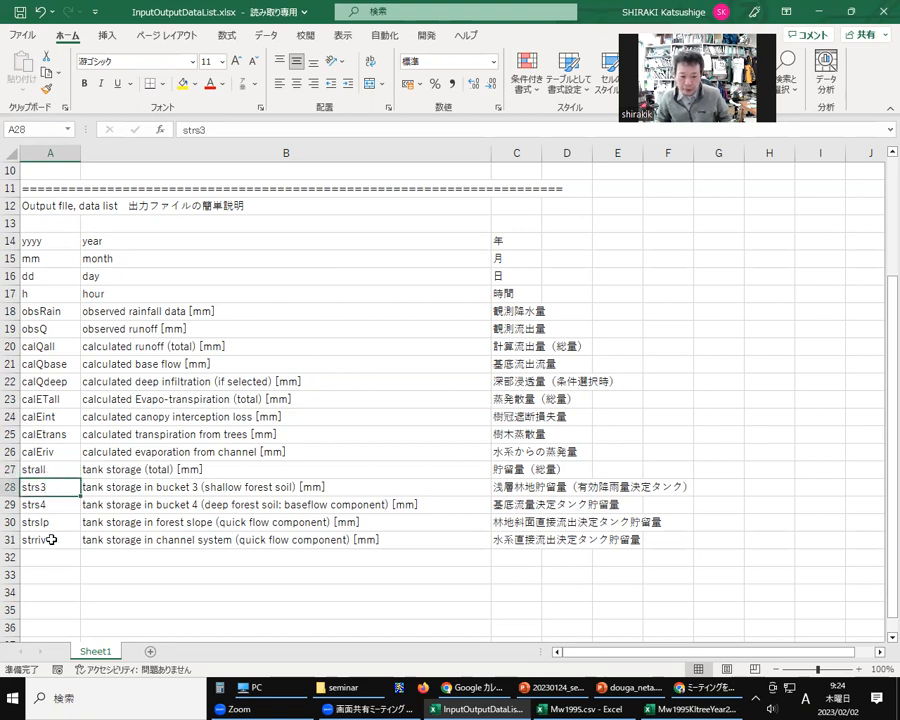
left_click(52, 540, "shift")
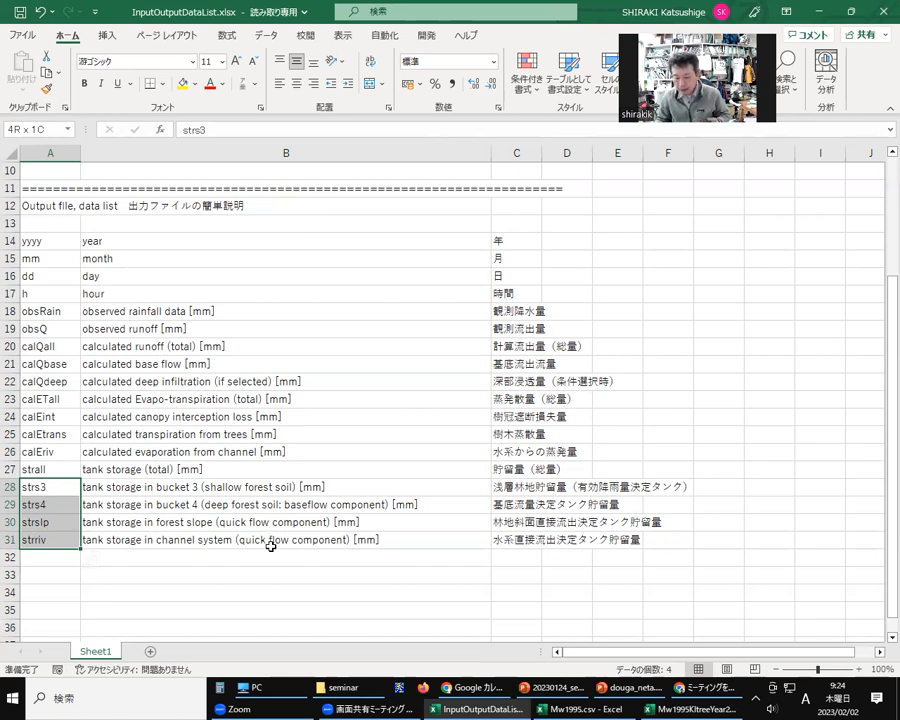
left_click(34, 469)
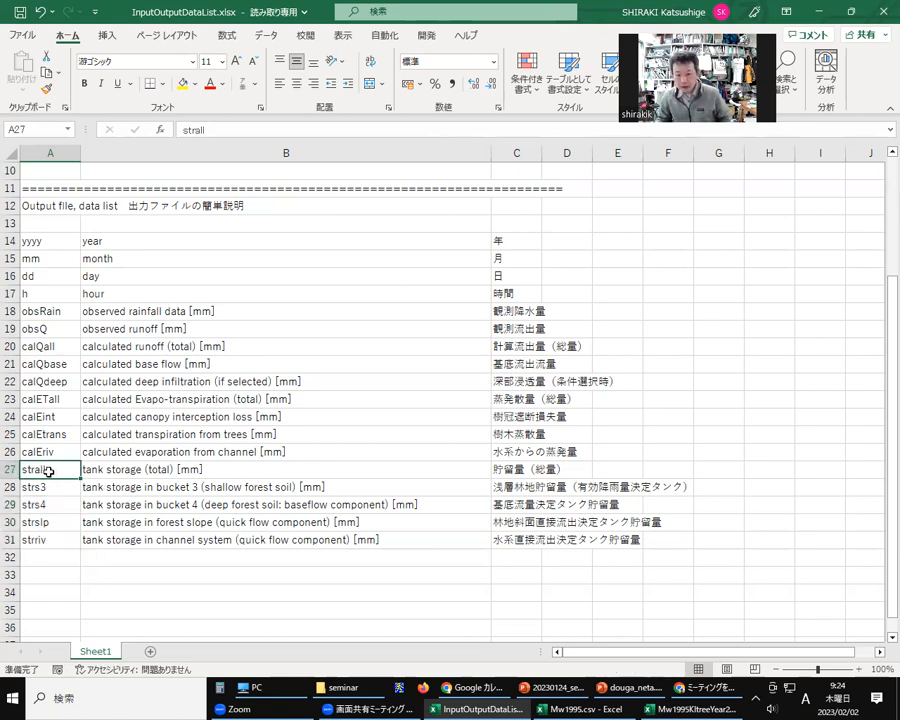
left_click(312, 484)
left_click(314, 469)
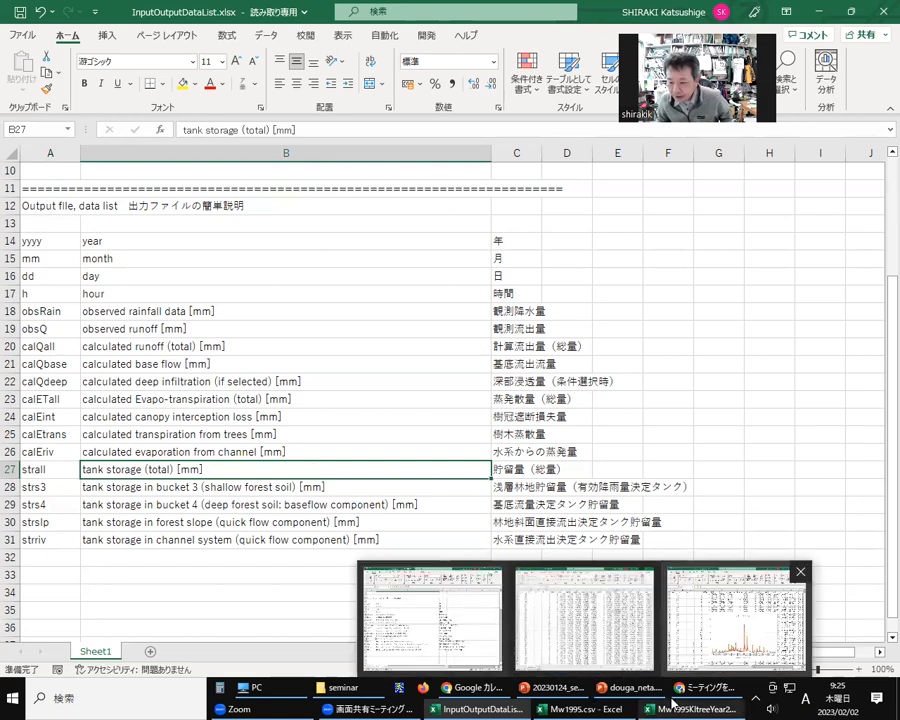
Return to Mw1995KItreeYear20.xlsx and view the strall and str_check columns beside the storage chart.
left_click(672, 703)
left_click(484, 251)
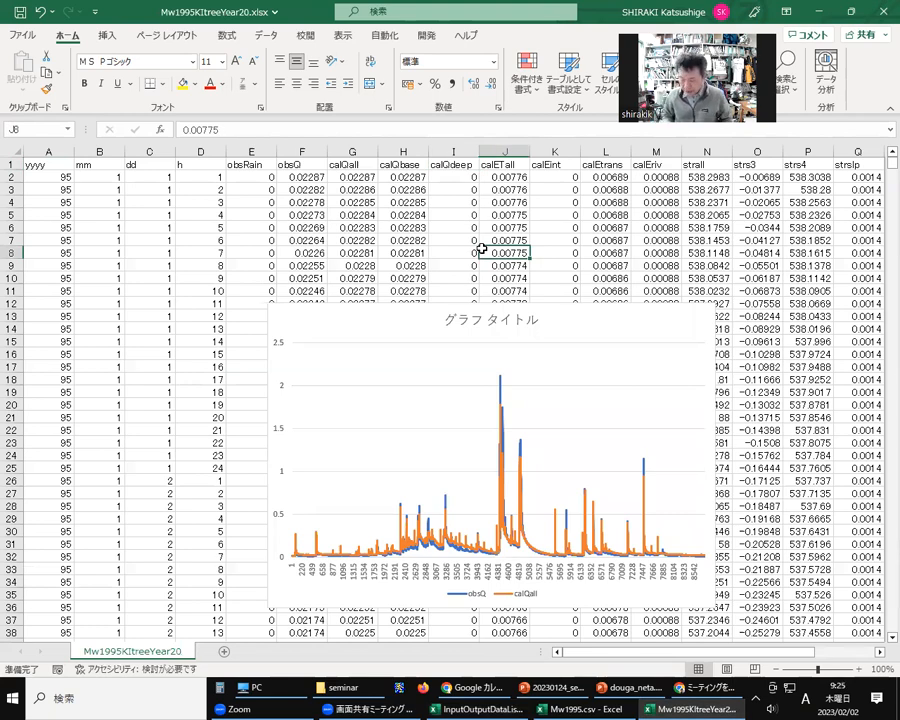
key("Right")
key("Right")
key("Right")
key("Right")
key("Right")
key("Right")
key("Right")
key("Right")
key("Right")
key("Right")
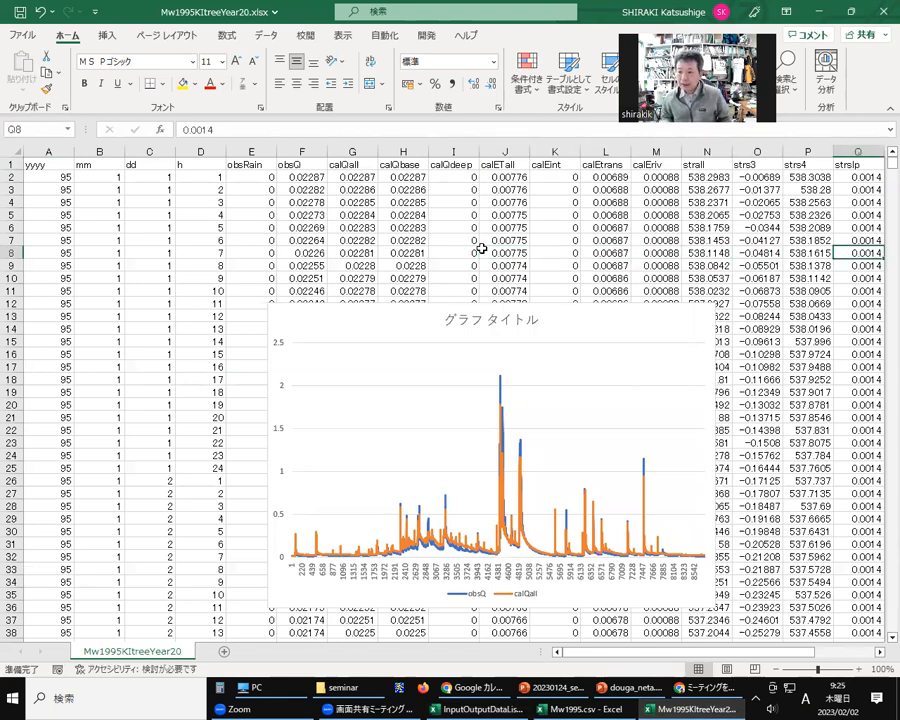
key("Right")
key("Right")
key("Right")
key("Right")
key("Right")
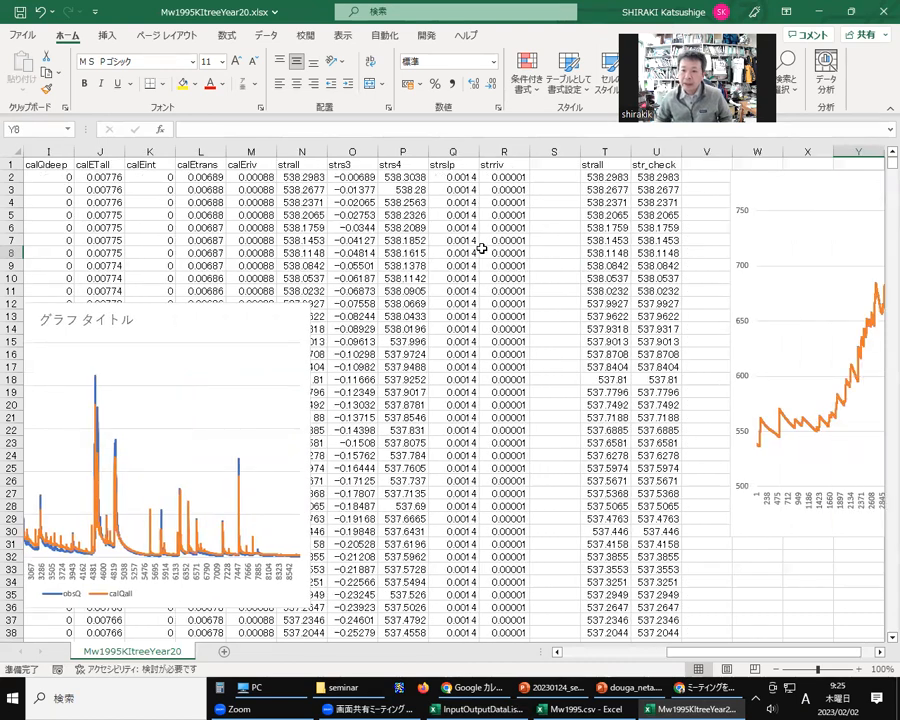
Compare the strall value in T2 with the original strall and the storage components in columns N to R.
left_click(604, 175)
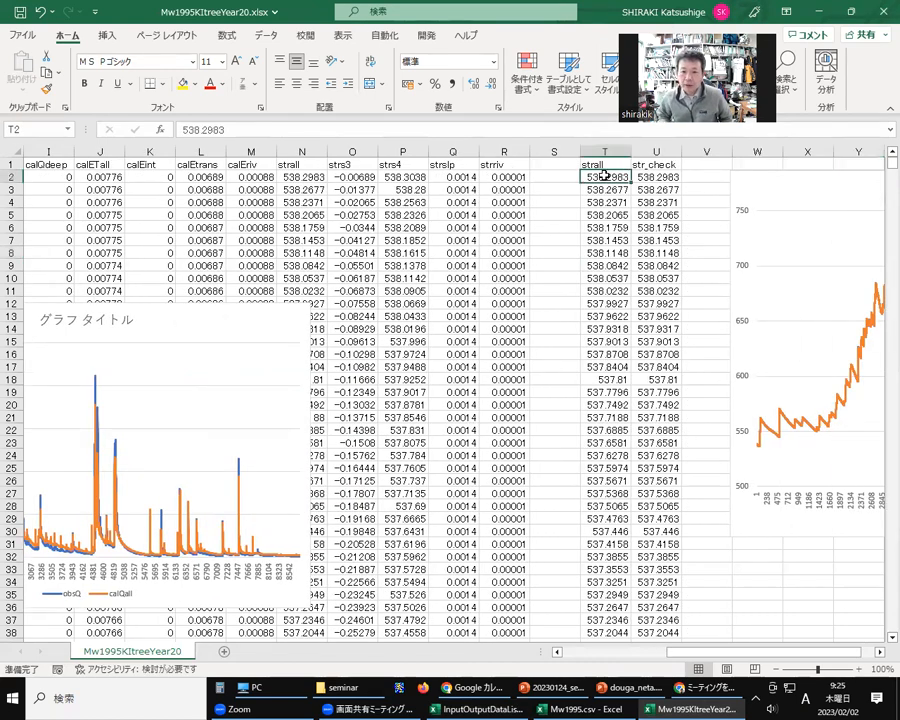
key("Left")
key("Left")
key("Left")
key("Left")
key("Left")
key("Left")
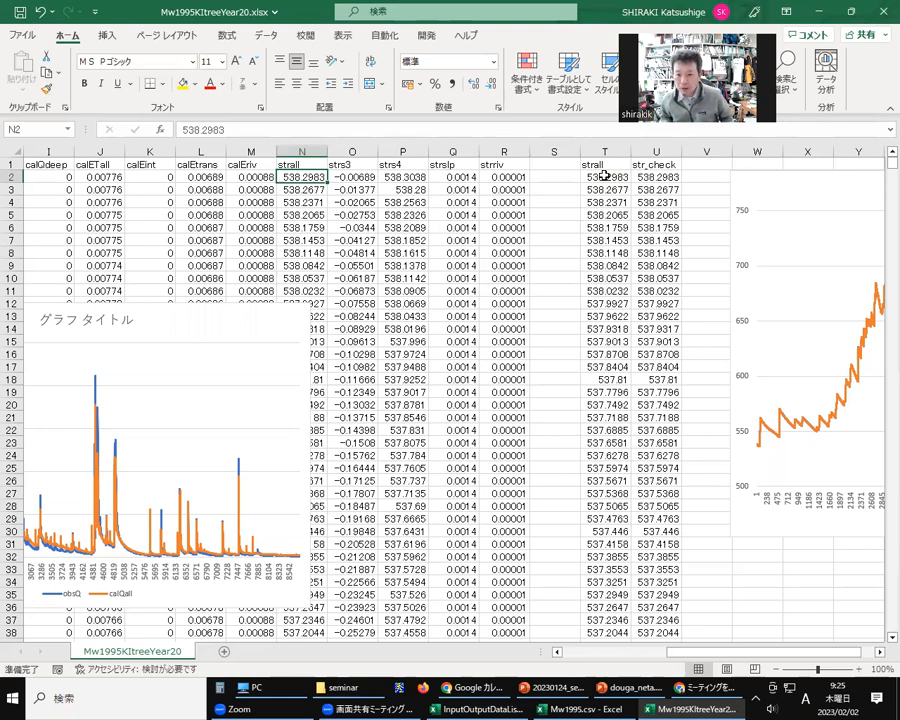
key("Right")
key("Right")
key("Right")
key("Right")
key("Left")
key("Left")
key("Left")
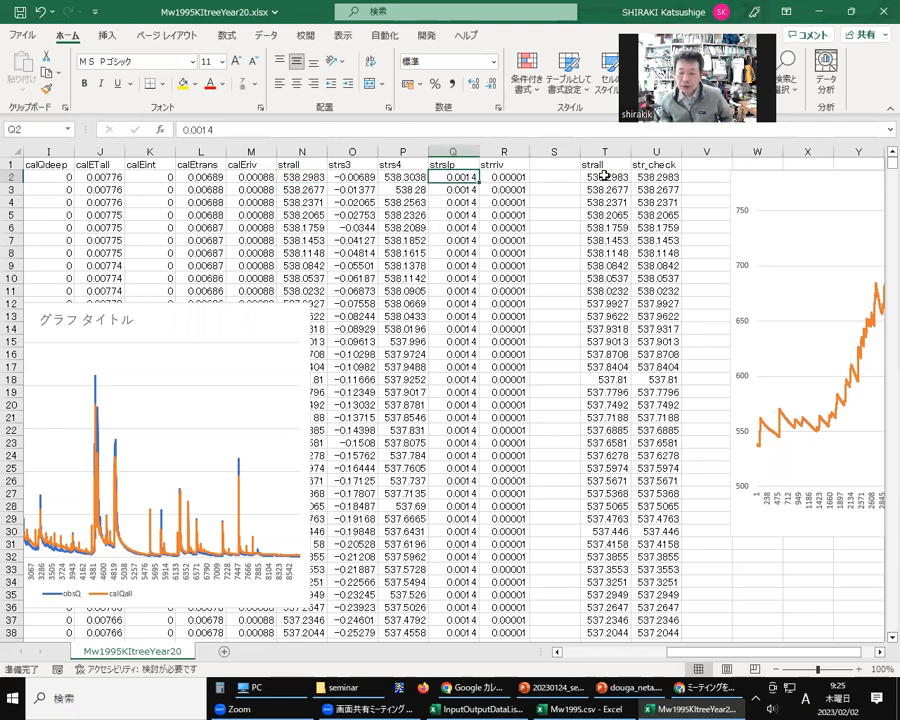
key("Right")
key("Right")
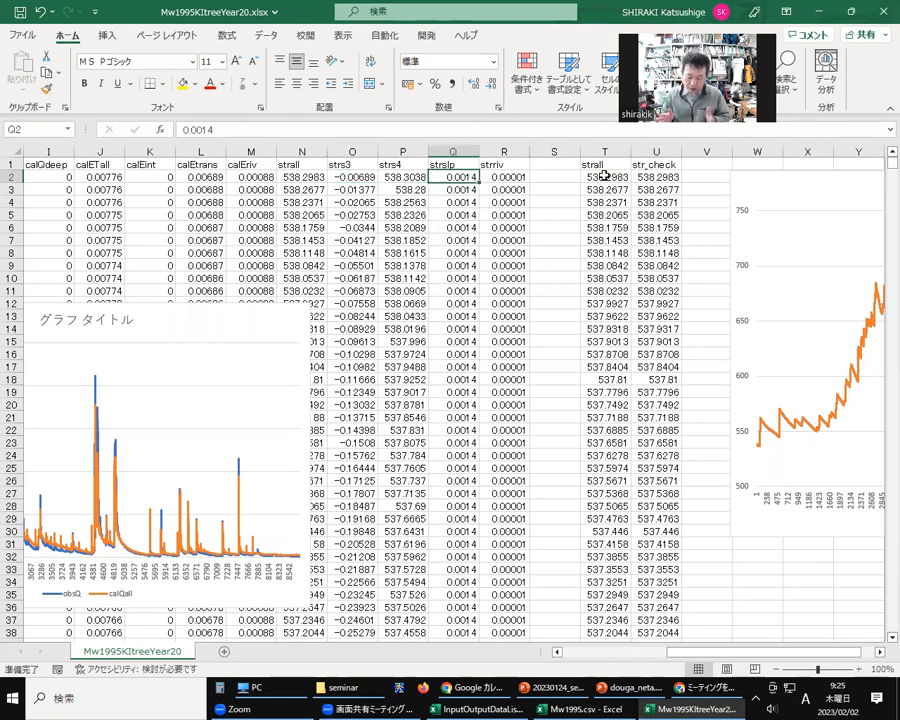
Inspect the formula in the first str_check cell, U2, and leave it without editing.
key("Right")
key("Right")
key("Right")
key("Right")
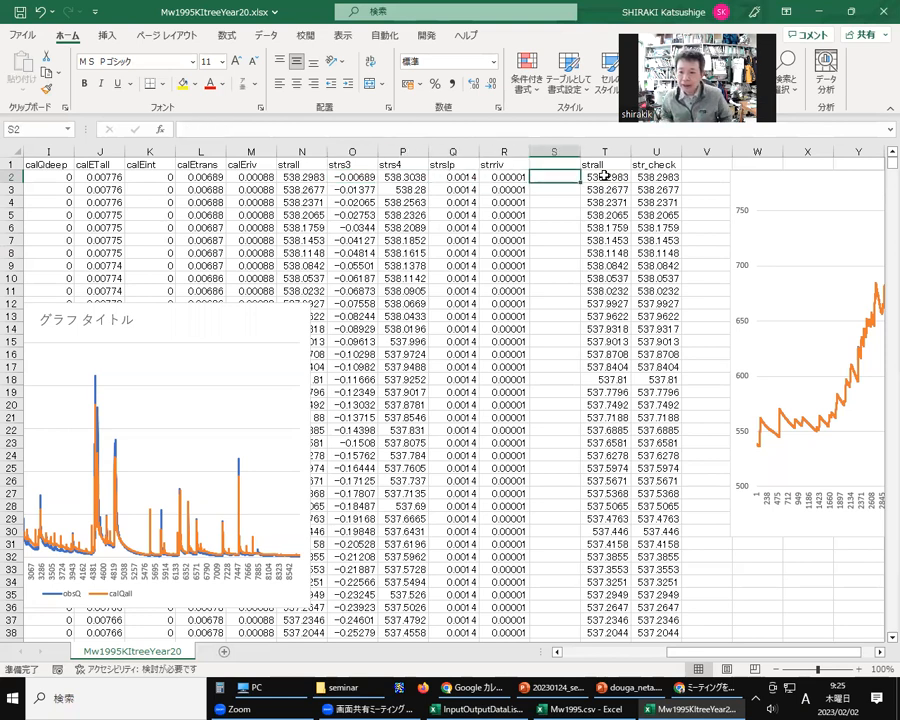
key("Left")
key("Right")
key("F2")
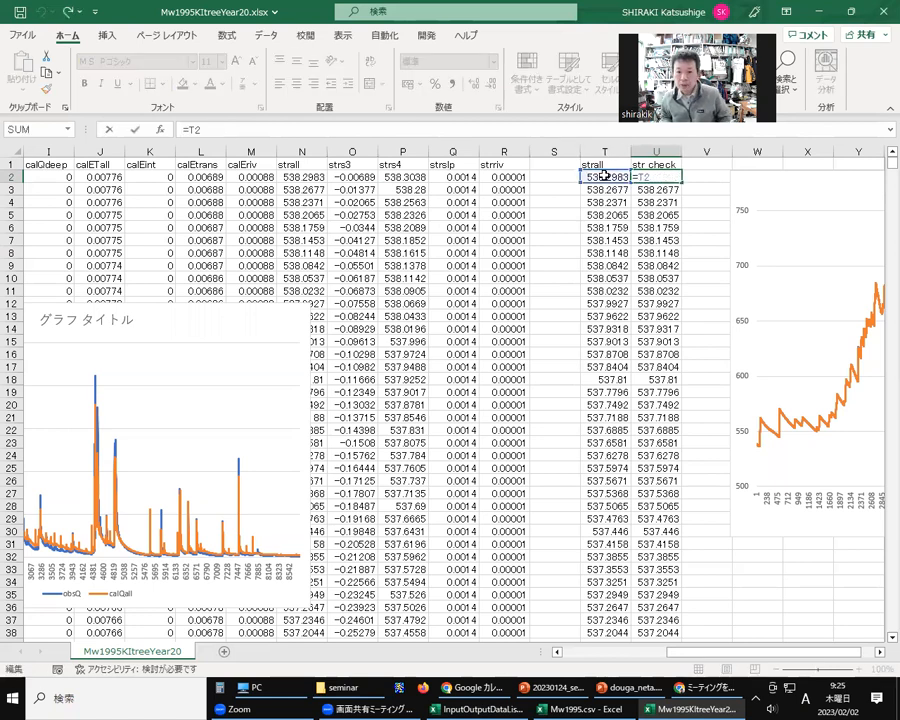
key("Escape")
Go back across the storage component columns to the original strall header in N1.
key("Left")
key("Down")
key("Down")
key("Down")
key("Down")
key("Down")
key("Left")
key("Left")
key("Left")
key("Left")
key("Left")
key("Left")
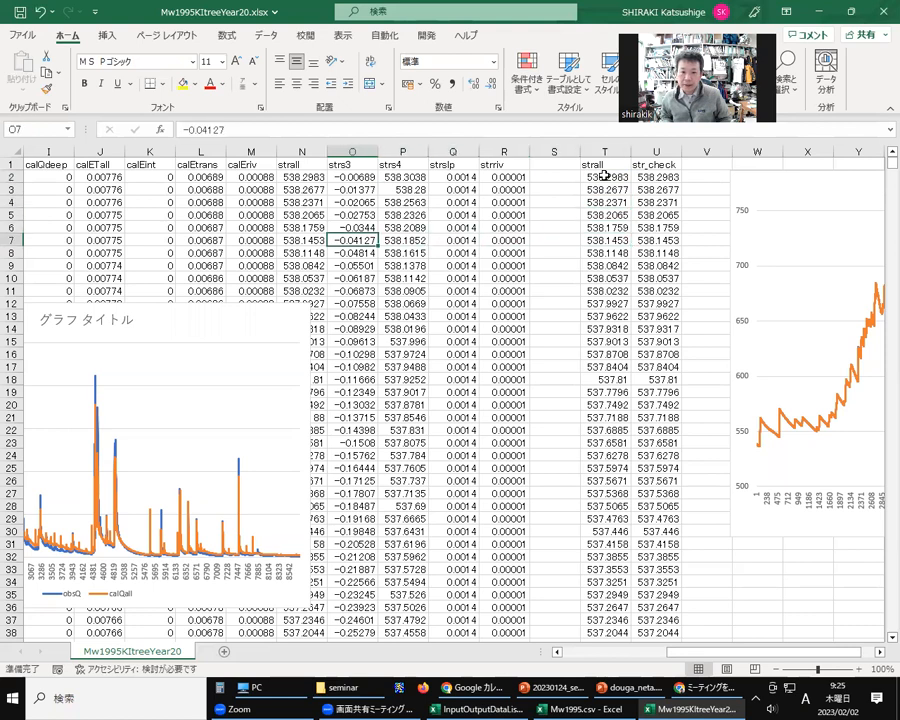
key("Up")
key("Up")
key("Up")
key("Up")
key("Up")
key("Up")
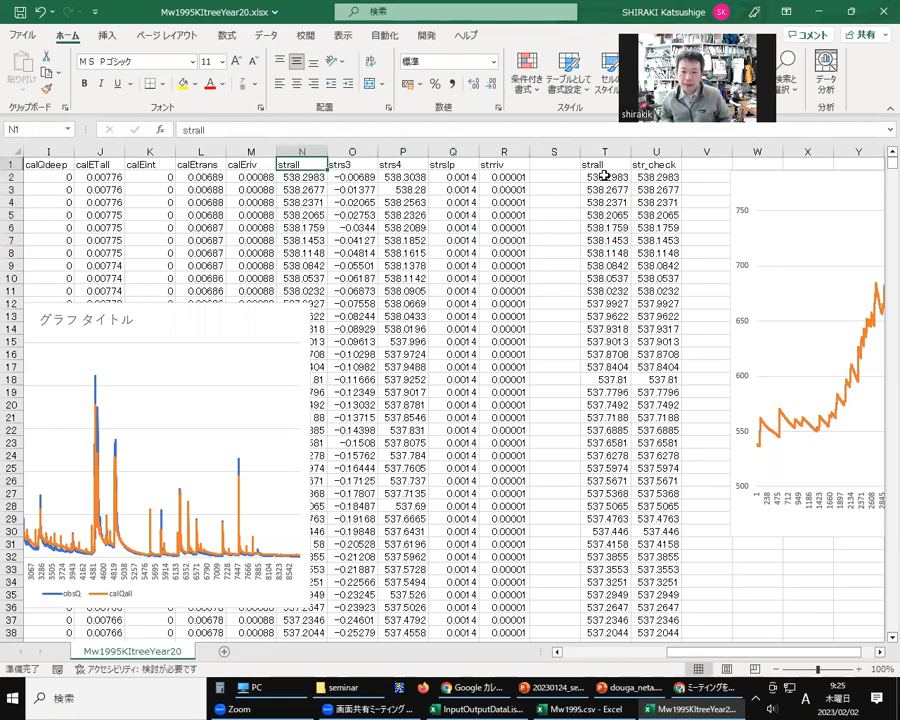
Display the str_check water-balance formula in U3 with its referenced cells highlighted.
key("Right")
key("Right")
key("Right")
key("Right")
key("Right")
key("Right")
key("Right")
key("Down")
key("Down")
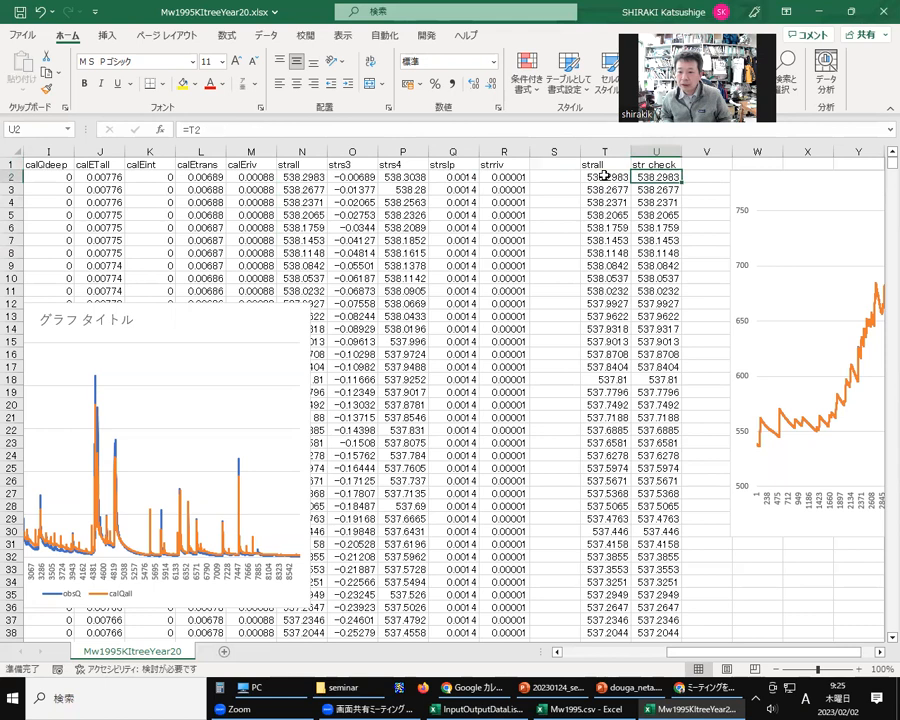
key("F2")
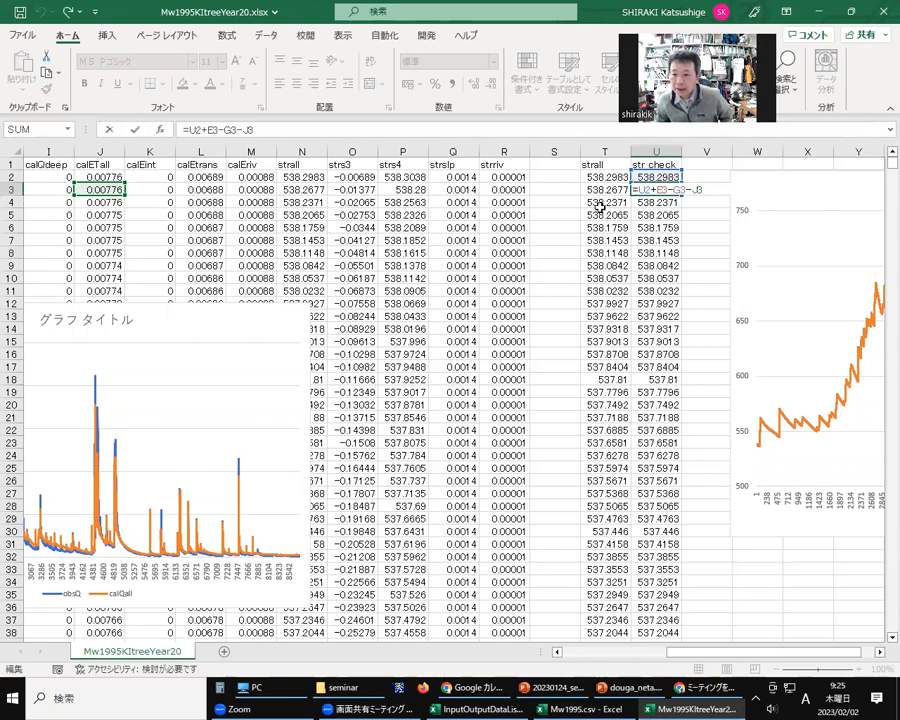
Move back to obsRain in E3 to show all input columns and redisplay the U3 water-balance formula with its referenced cells highlighted.
left_click(241, 192)
key("Left")
key("Left")
key("Left")
key("Left")
key("Left")
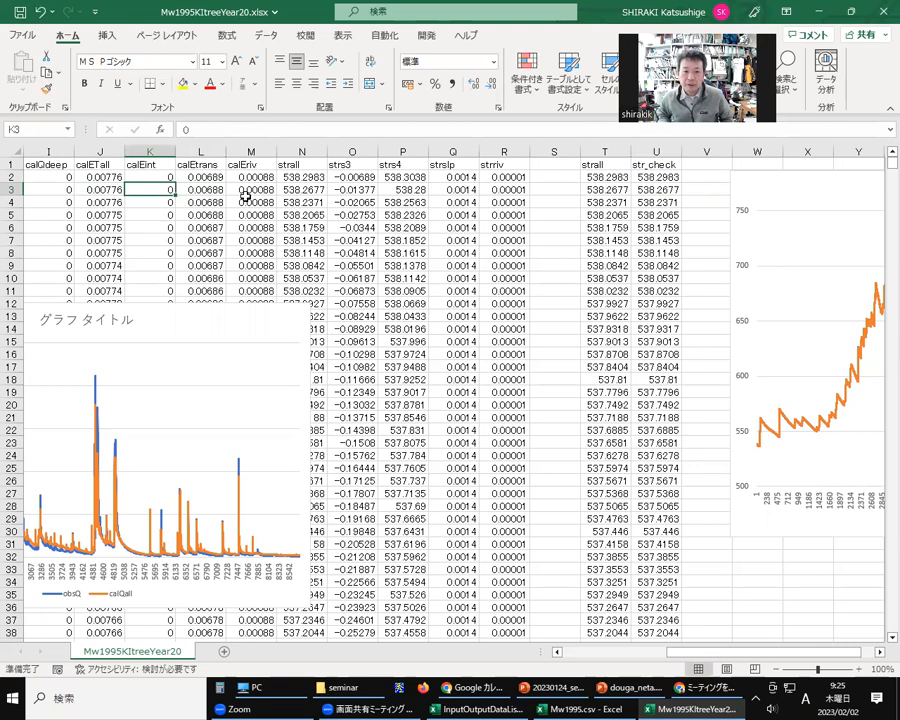
key("Left")
key("Left")
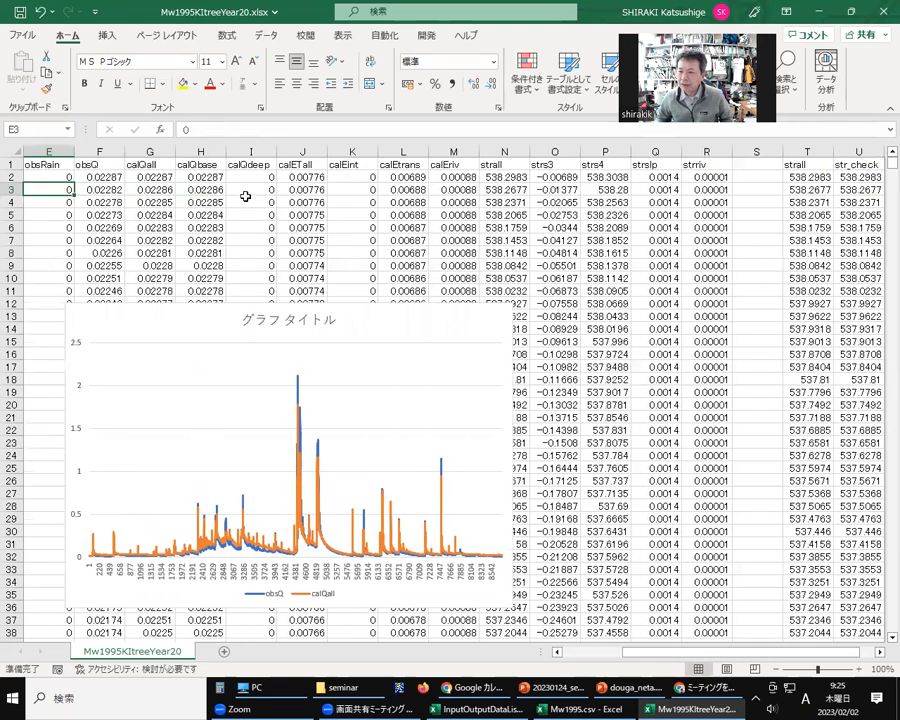
left_click(858, 192)
double_click(858, 192)
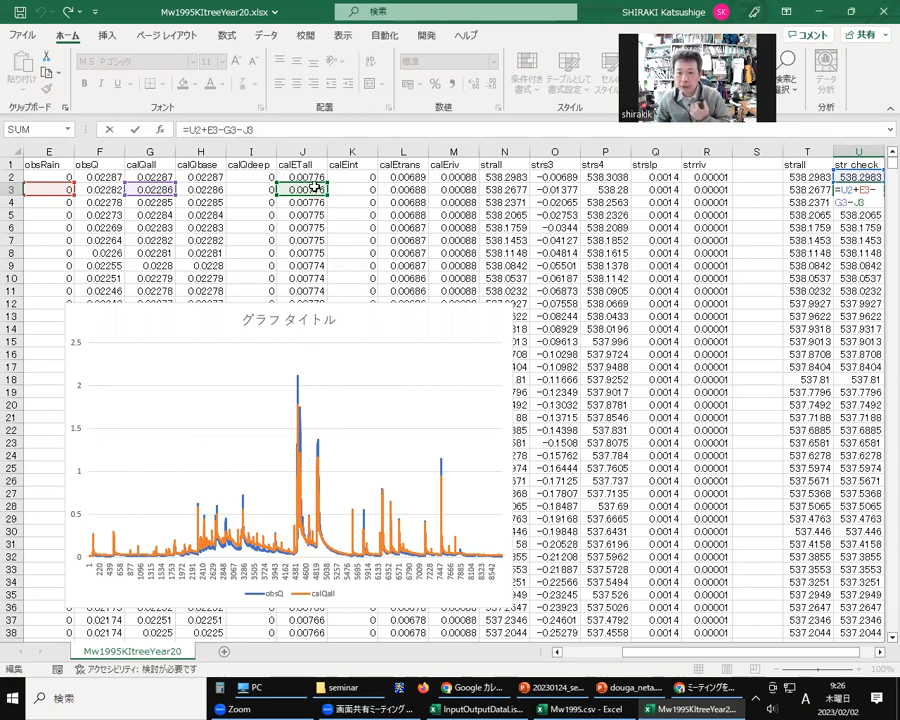
Check the calQdeep cell I3 against the U3 formula references, redisplay the formula and leave it without editing.
left_click(260, 188)
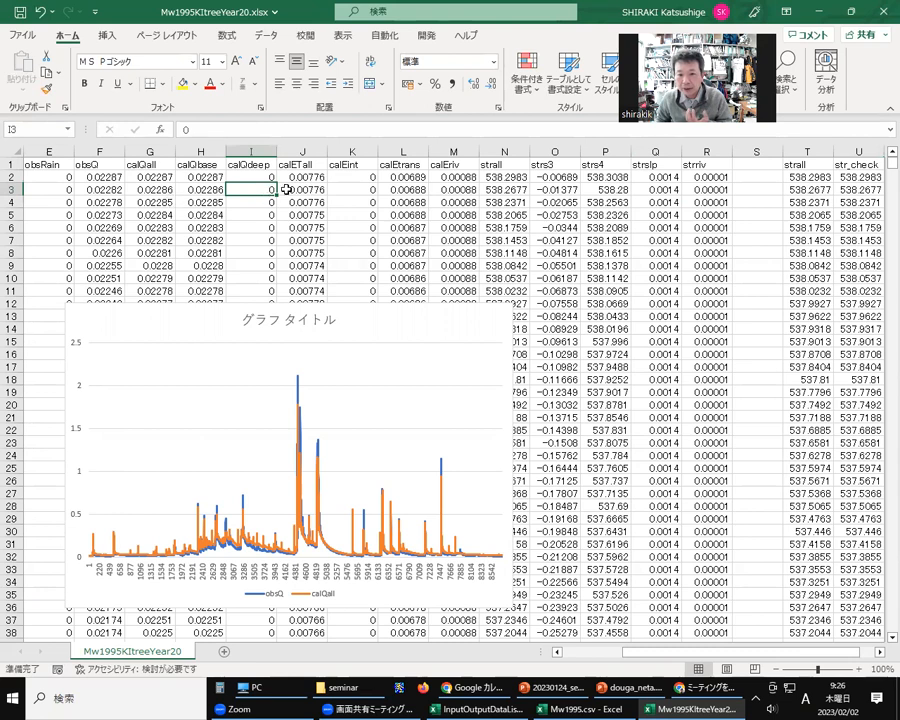
left_click(870, 188)
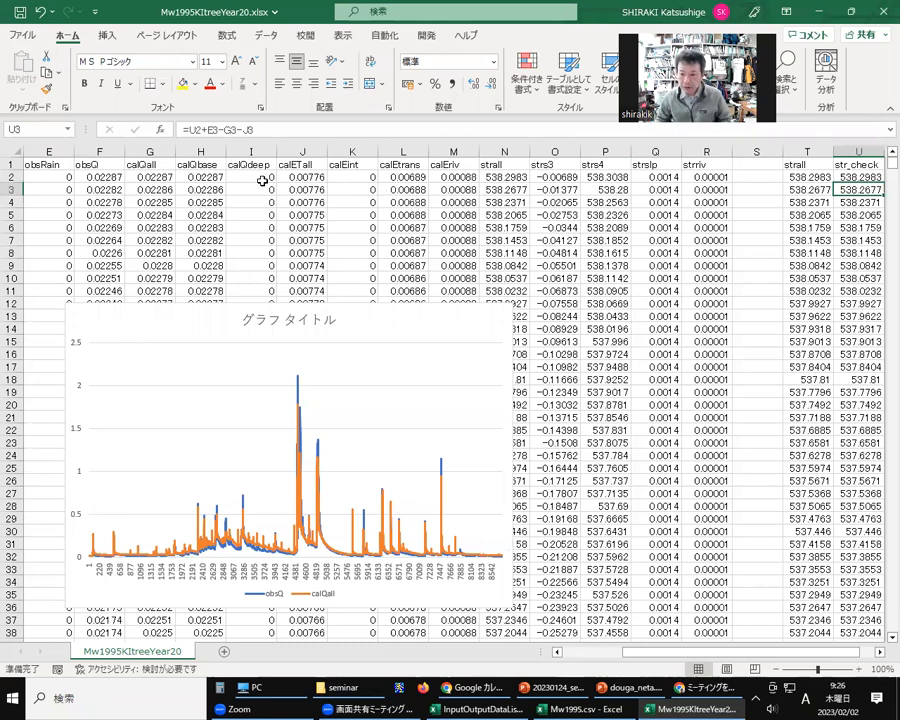
double_click(849, 188)
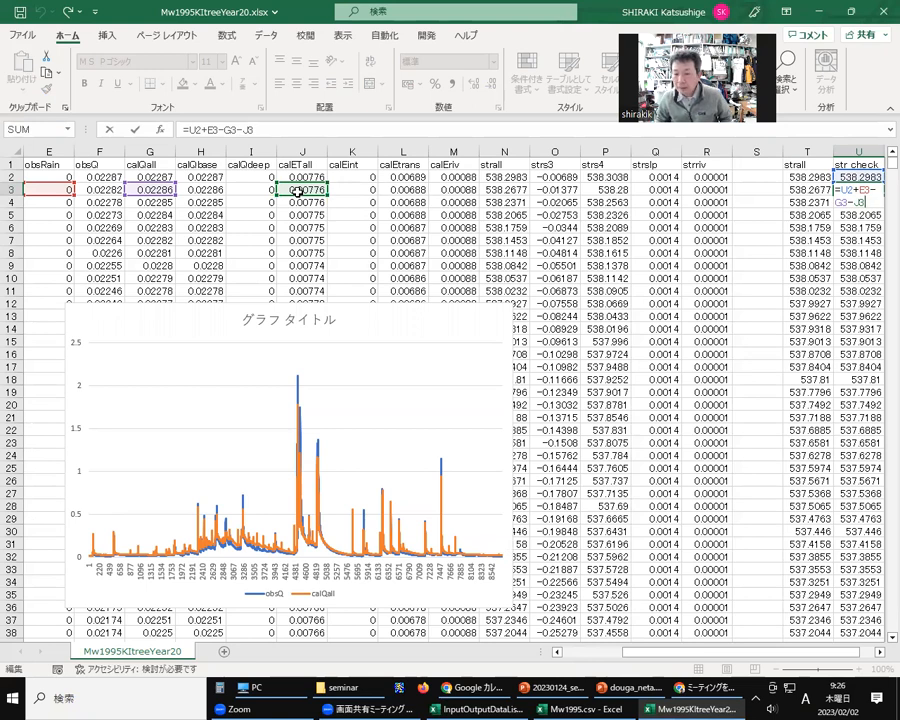
left_click(551, 190)
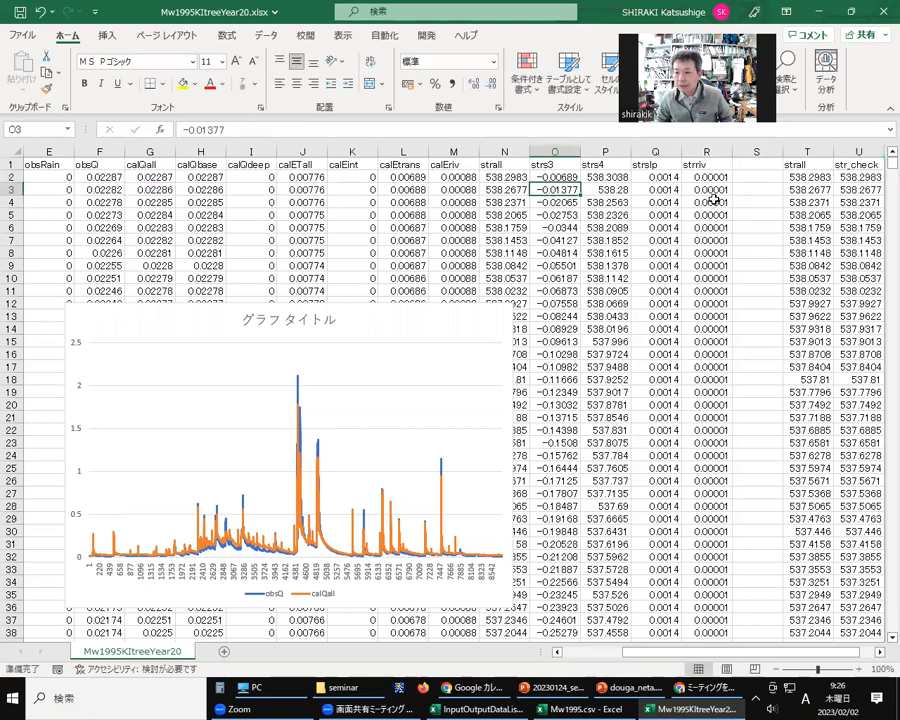
Compare the str_check cells at the top of column U with the neighbouring strall cells down to T4.
left_click(863, 190)
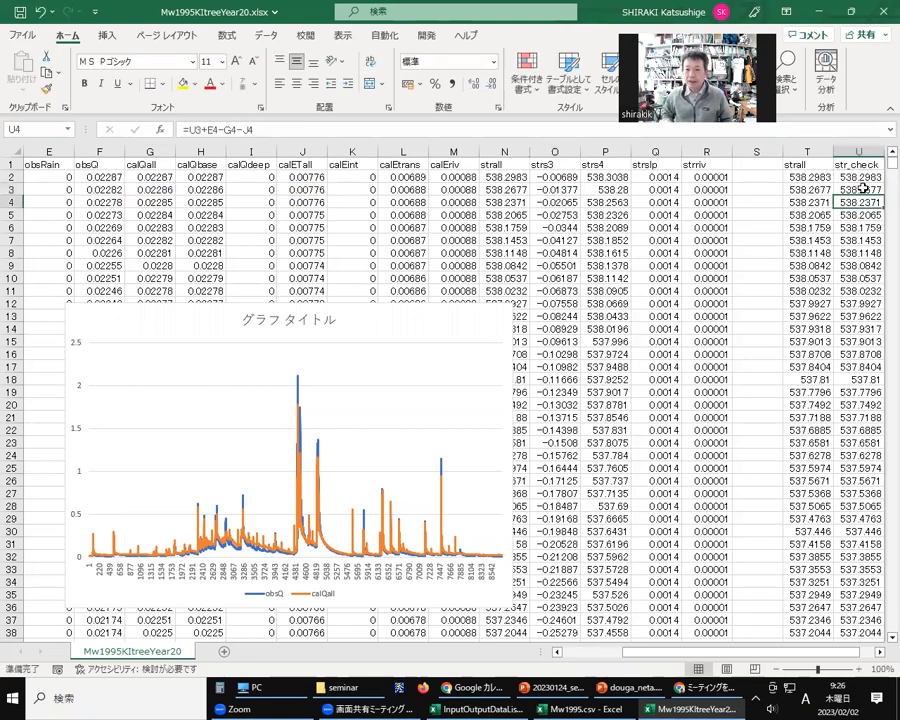
key("Up")
key("Up")
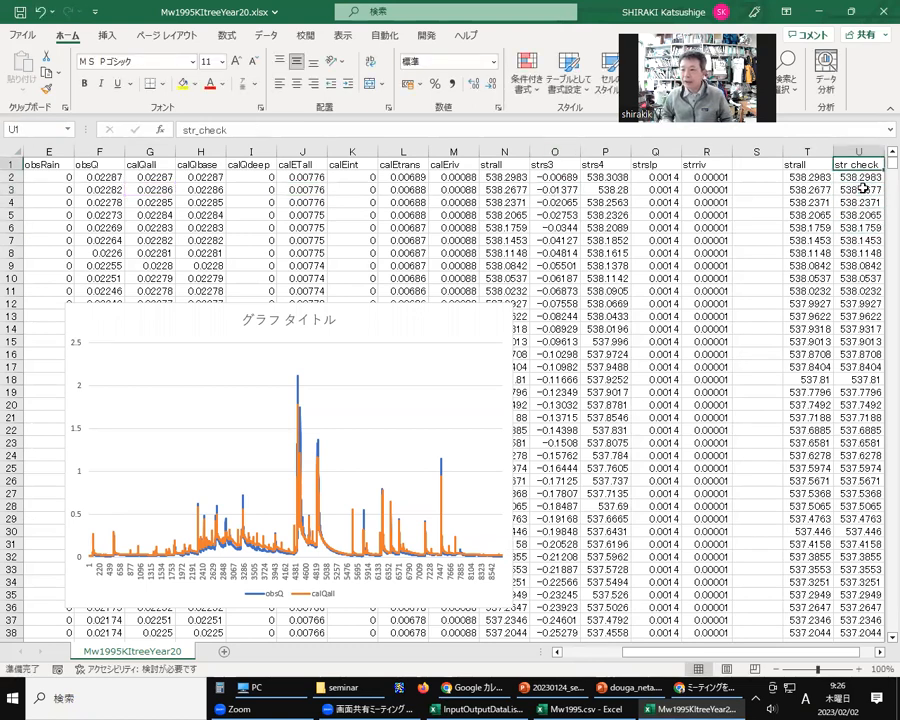
key("Left")
key("Down")
key("Down")
key("Down")
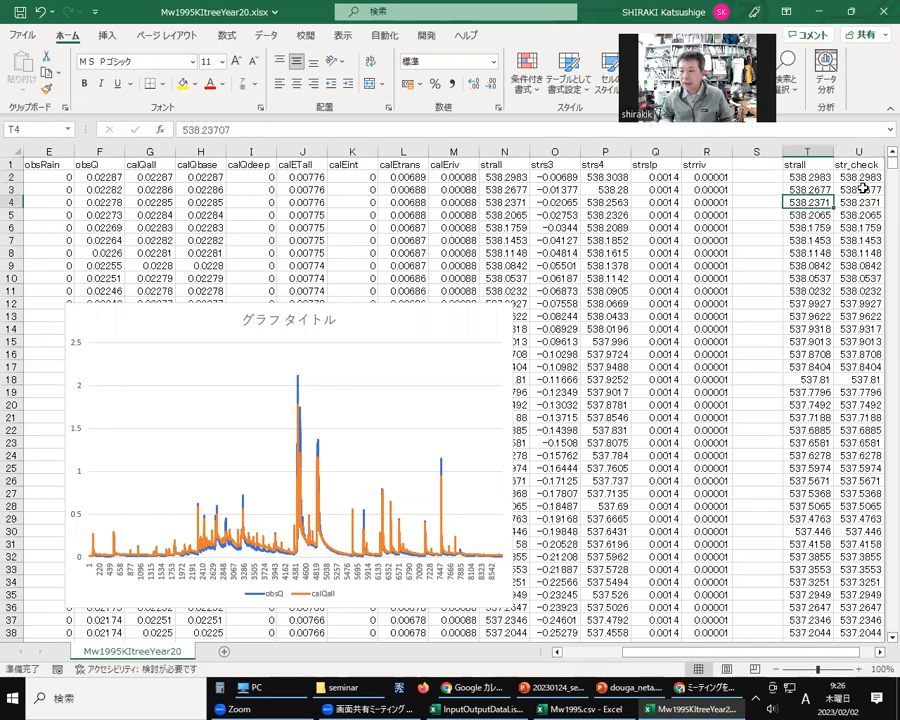
Bring the chart of strall and str_check into view and select its str_check series to show the source range.
key("Right")
key("Right")
key("Right")
key("Right")
key("Right")
key("Right")
key("Right")
key("Right")
key("Right")
key("Right")
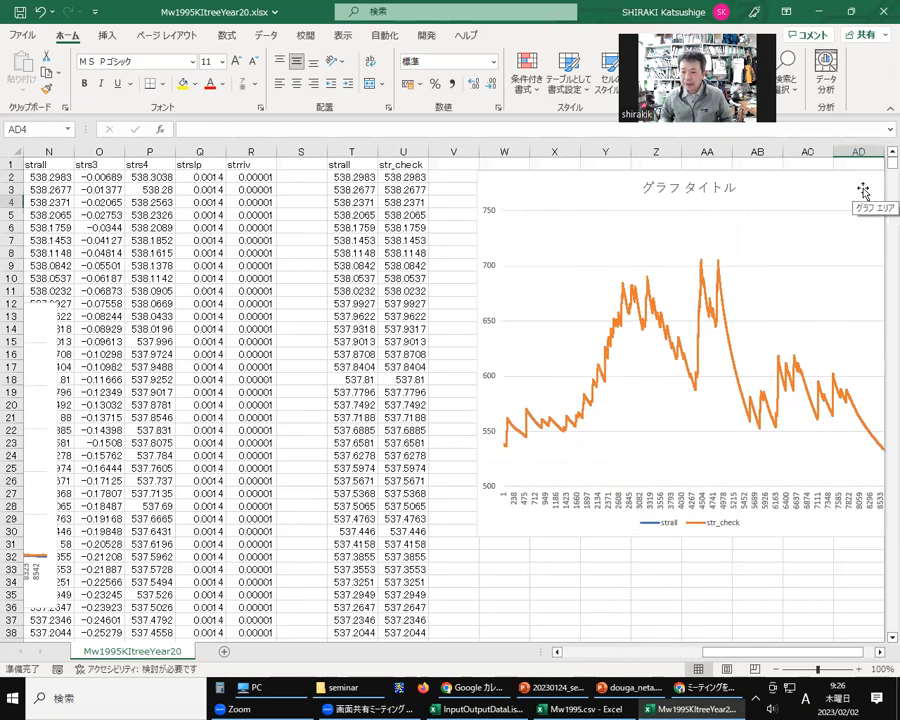
left_click(743, 398)
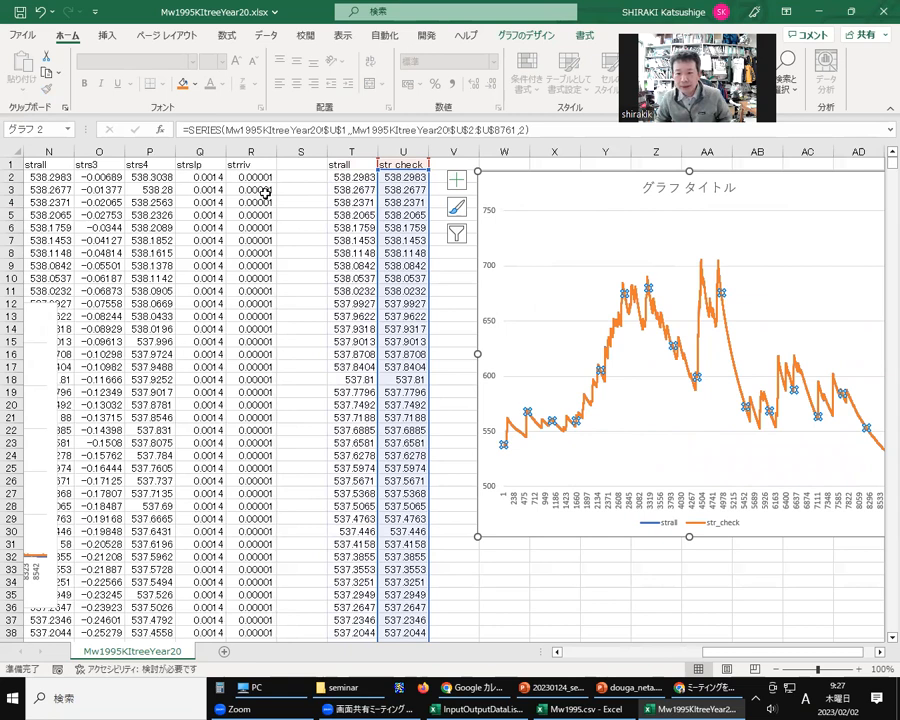
Review the U3 formula cell and the storage columns back to strslp, and select the chart's str_check series again.
left_click(397, 190)
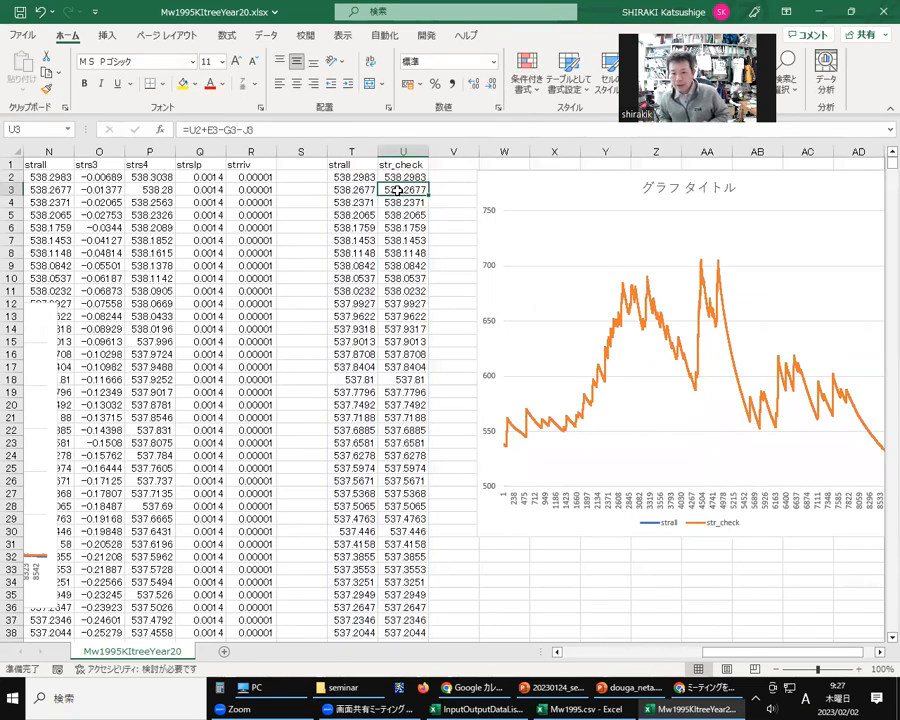
key("Left")
key("Left")
key("Left")
key("Left")
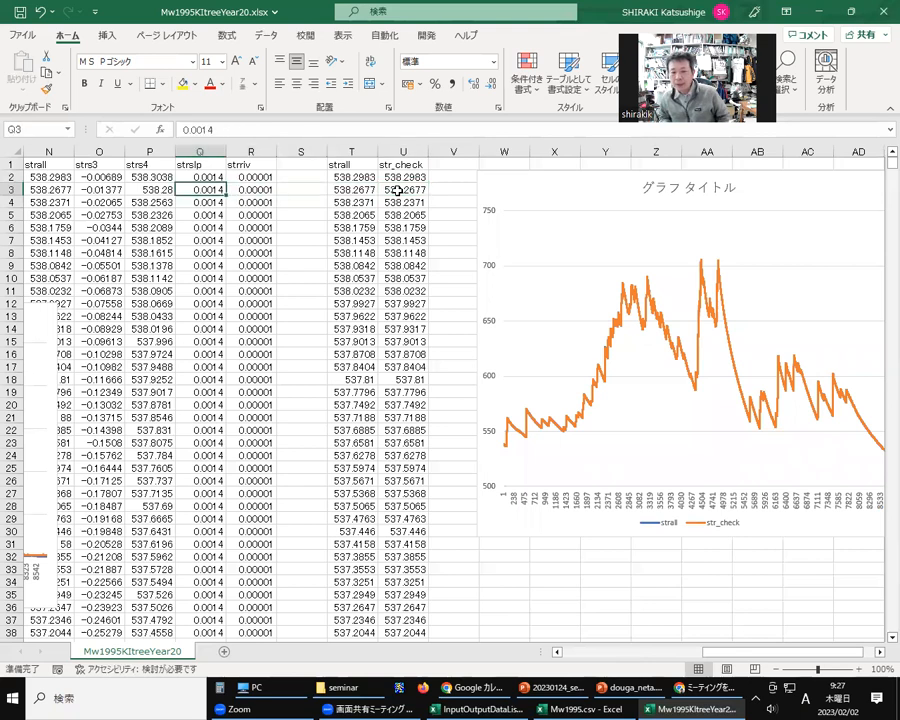
key("Right")
key("Right")
key("Right")
key("Right")
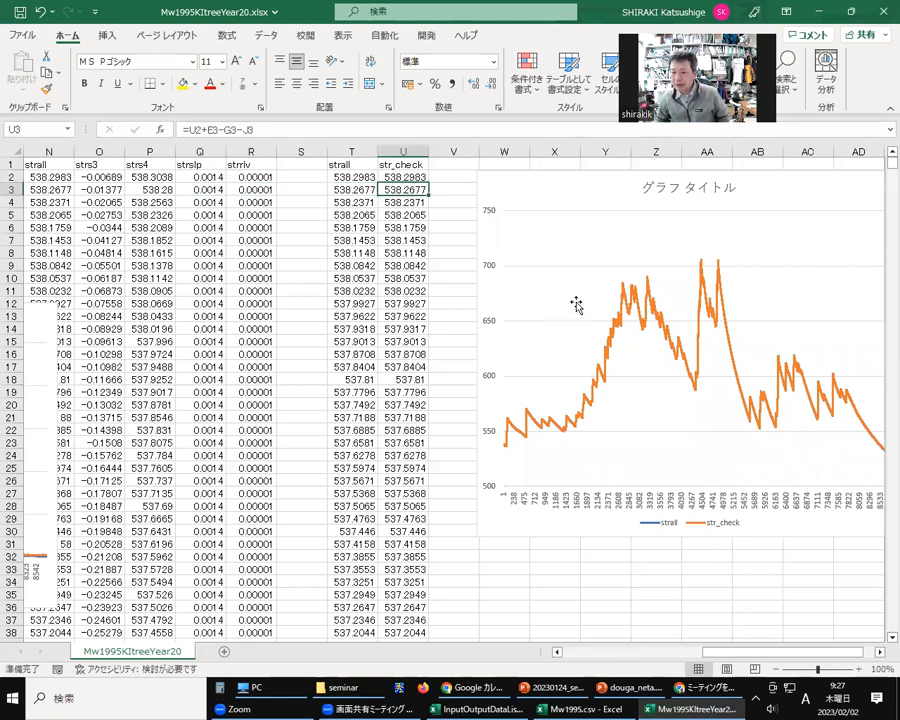
left_click(653, 336)
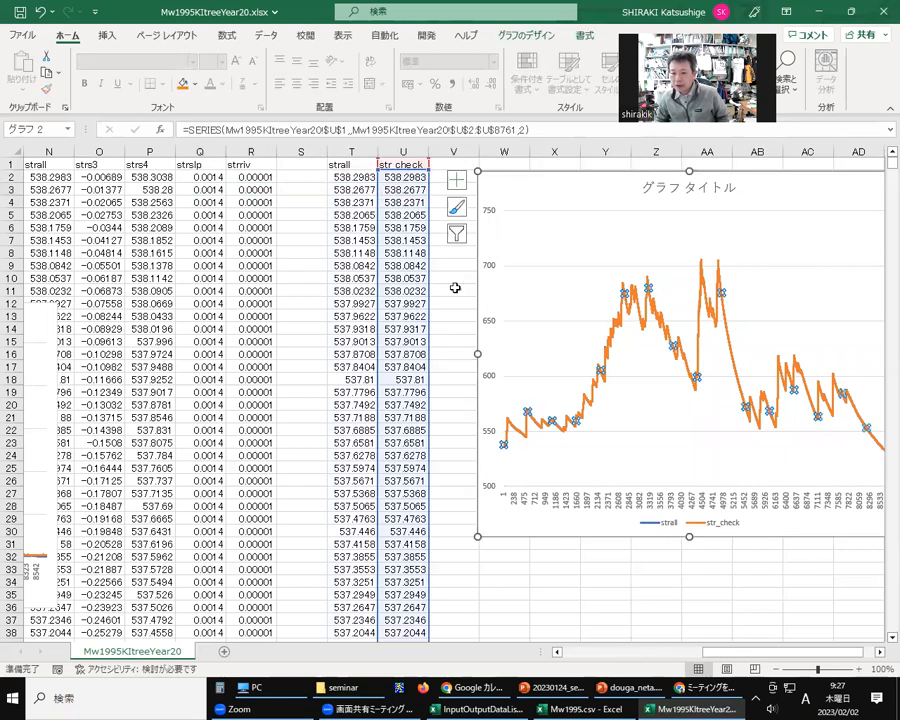
Go back along row 4 from the strall column T to the obsRain column E.
left_click(368, 200)
key("Left")
key("Left")
key("Left")
key("Left")
key("Left")
key("Left")
key("Left")
key("Left")
key("Left")
key("Left")
key("Left")
key("Left")
key("Left")
key("Left")
key("Left")
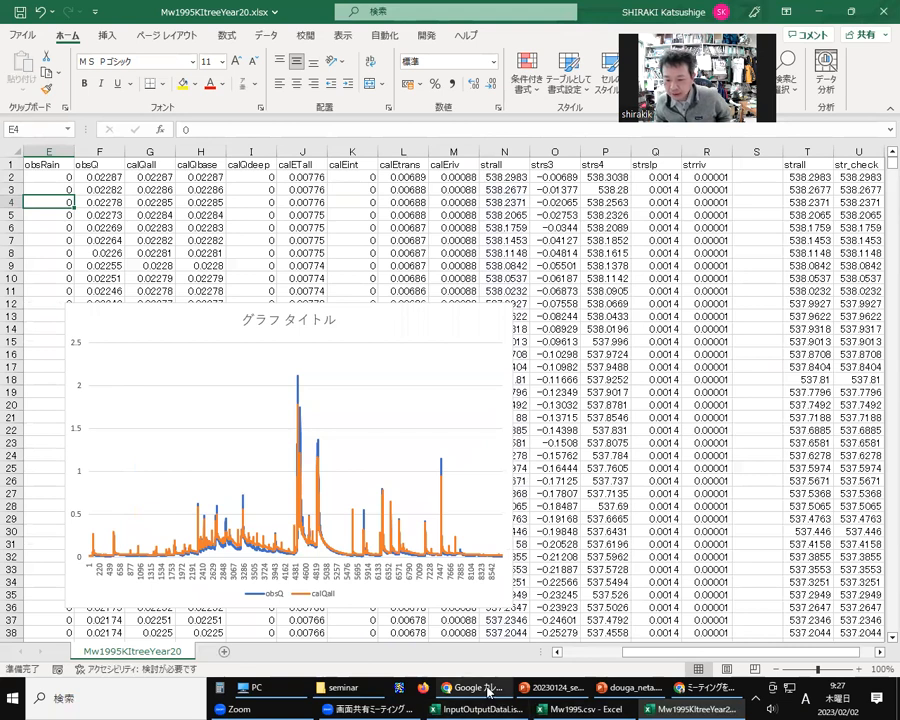
Switch to the douga_neta.pptx presentation in PowerPoint and show the tank model diagram on slide 2.
left_click(624, 688)
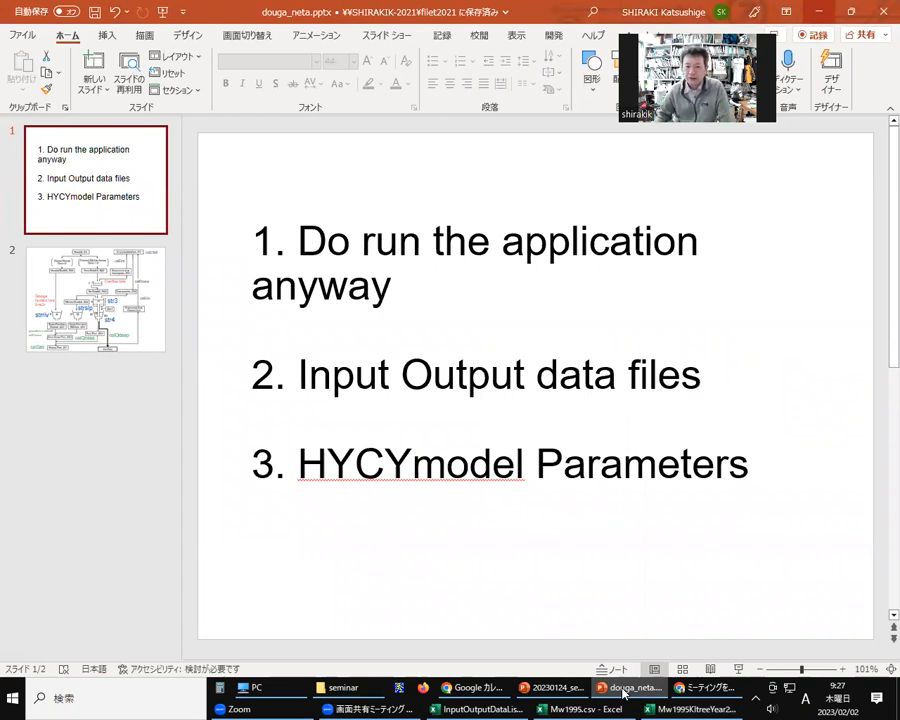
left_click(45, 275)
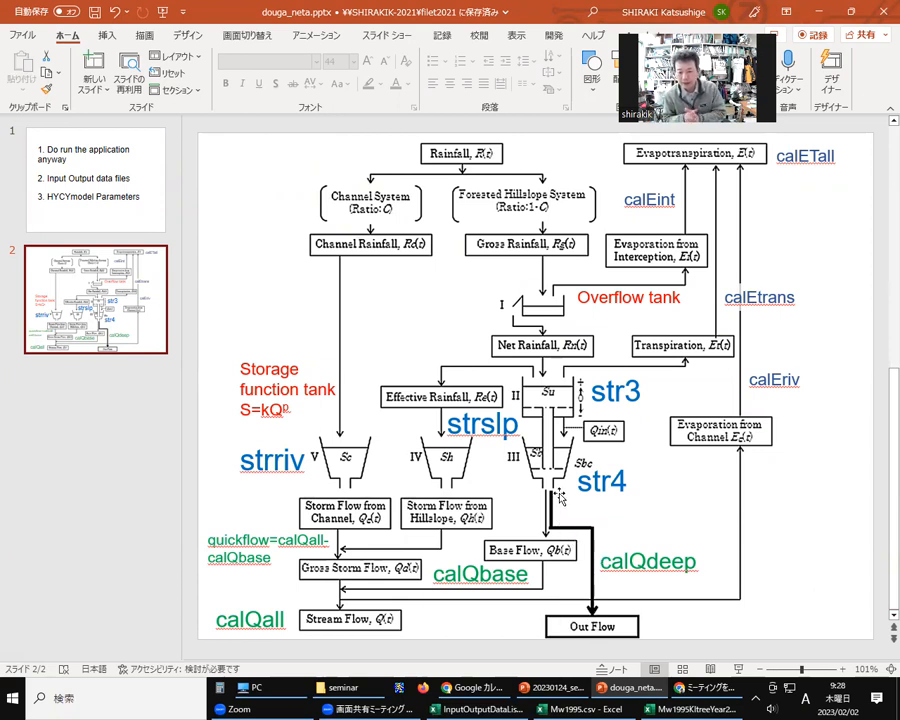
Open Firefox and search Google for the paper using its first author's surname and "lambir".
left_click(424, 688)
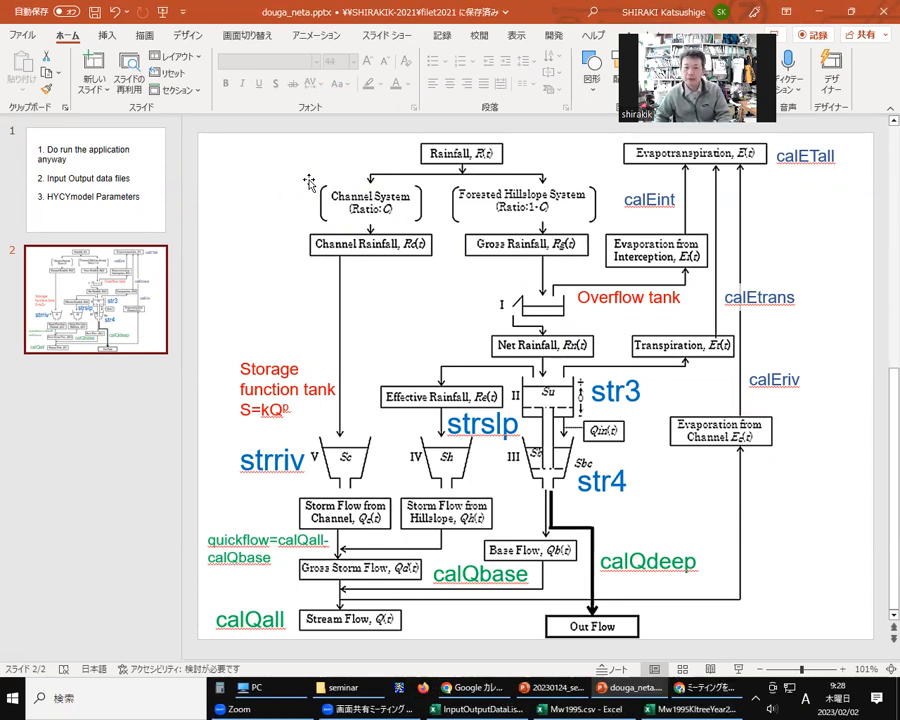
left_click(423, 688)
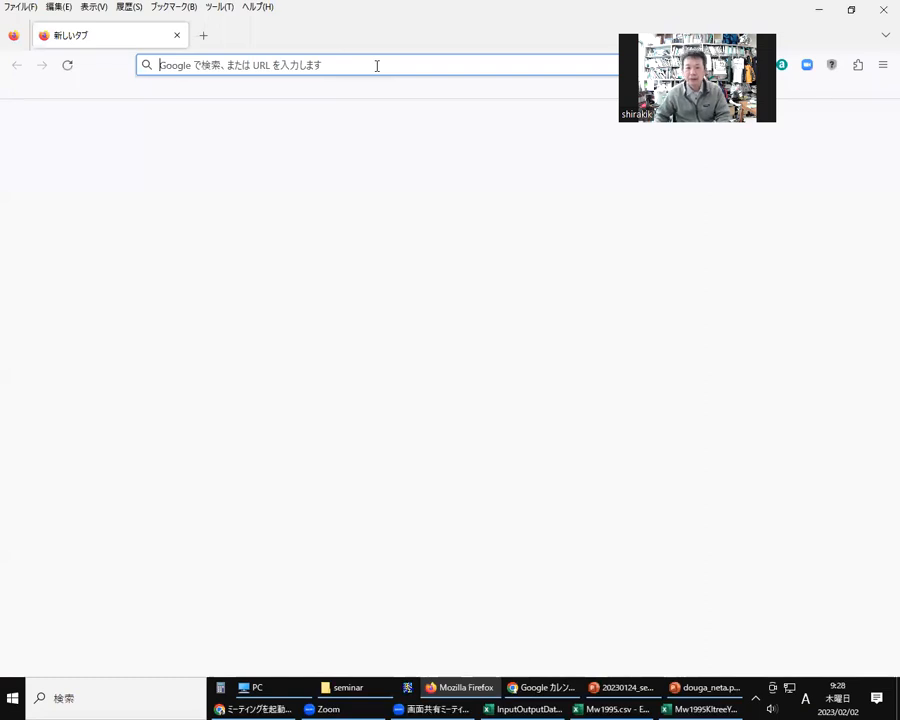
type("wakahara la")
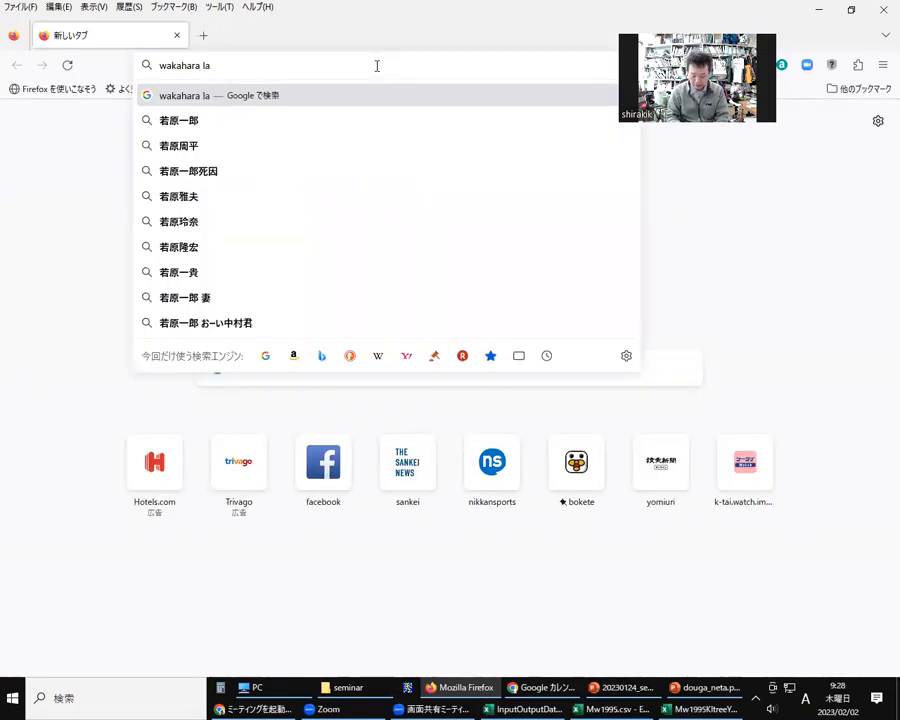
type("mbir")
key("Return")
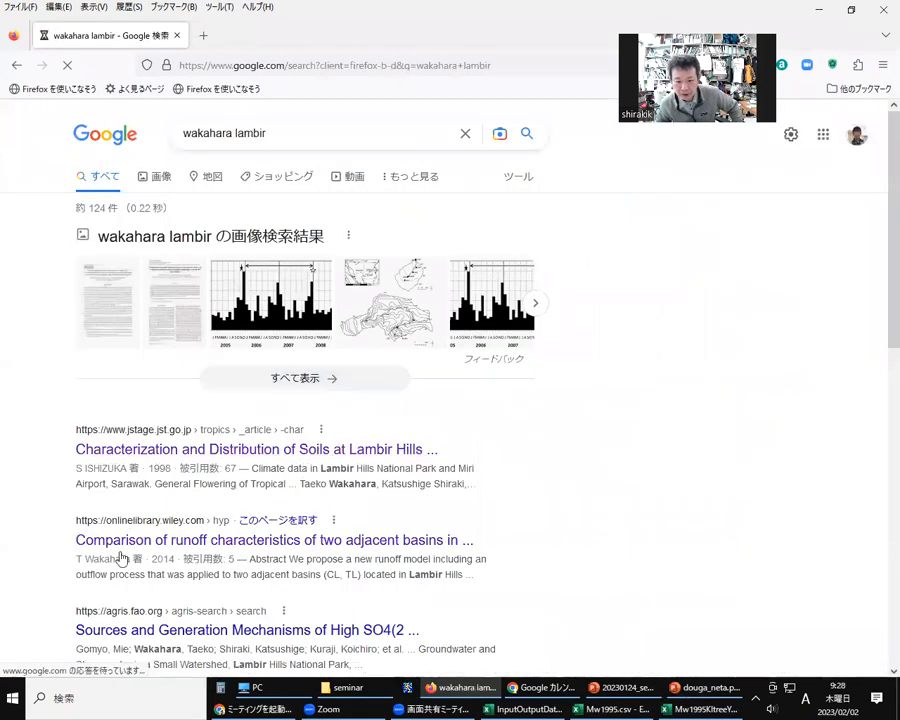
Open the Wiley article "Comparison of runoff characteristics of two adjacent basins" from the search results and display its PDF.
left_click(368, 543)
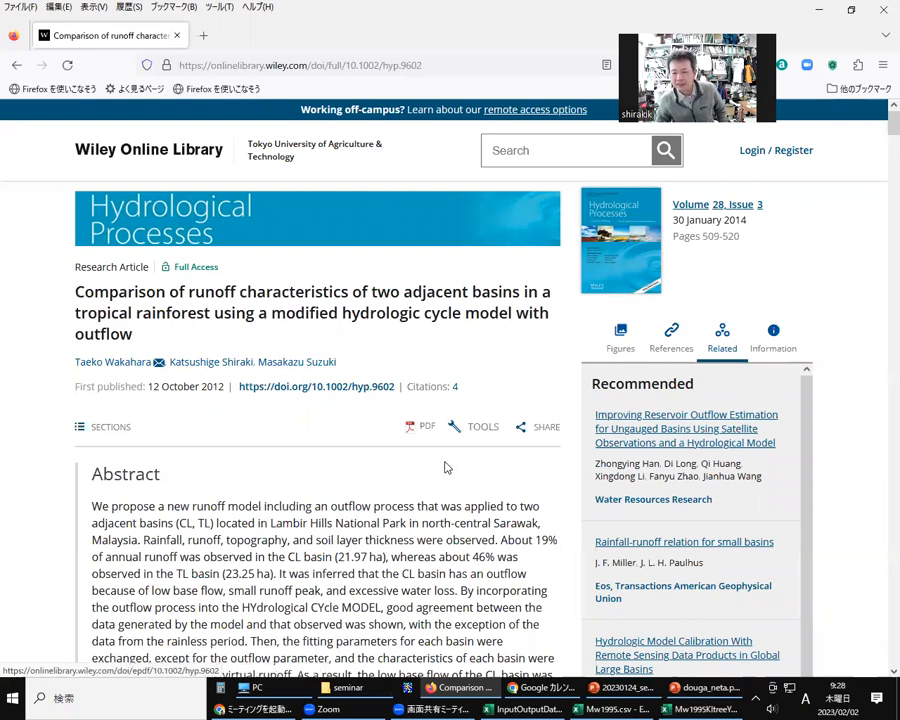
left_click(421, 432)
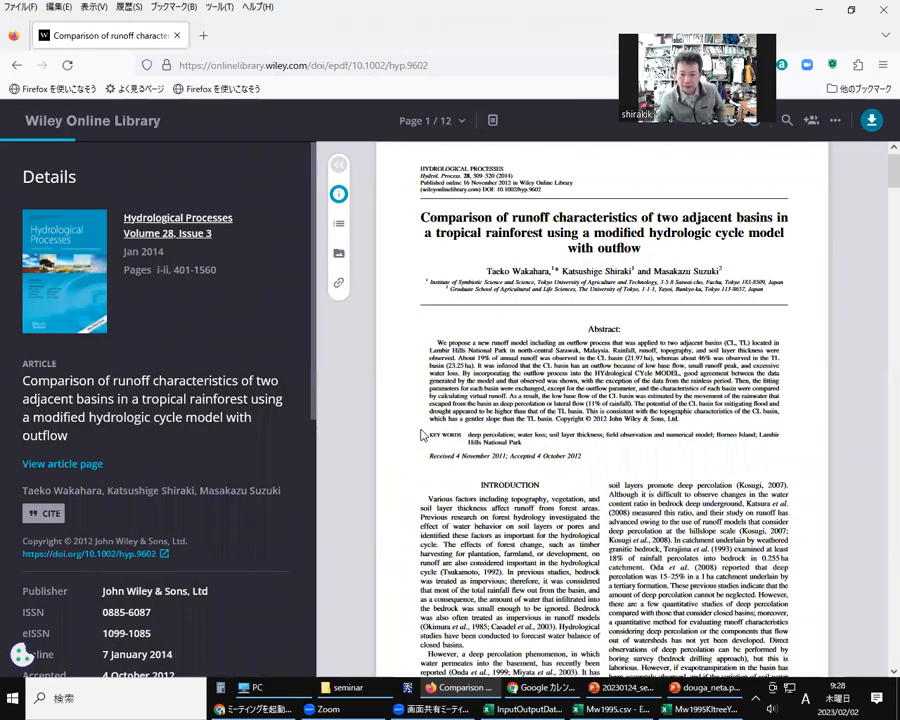
Look through the paper's basin map, H-Q curves and HYCYMODEL description as far as the Figure 4 model diagram on page 513.
scroll(757, 497, "down", 5)
scroll(755, 490, "down", 14)
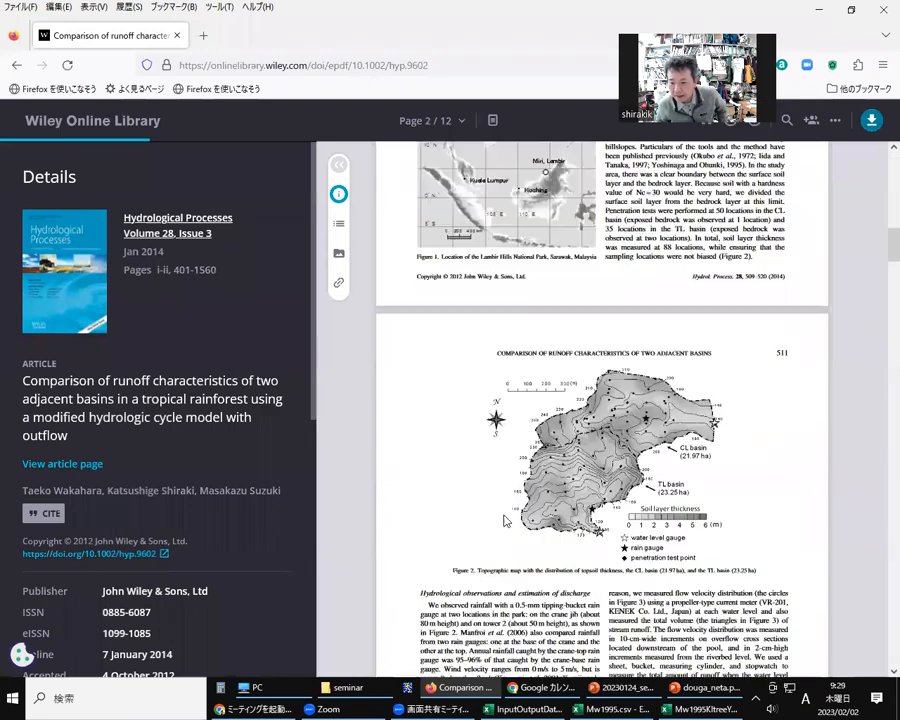
scroll(600, 450, "down", 1)
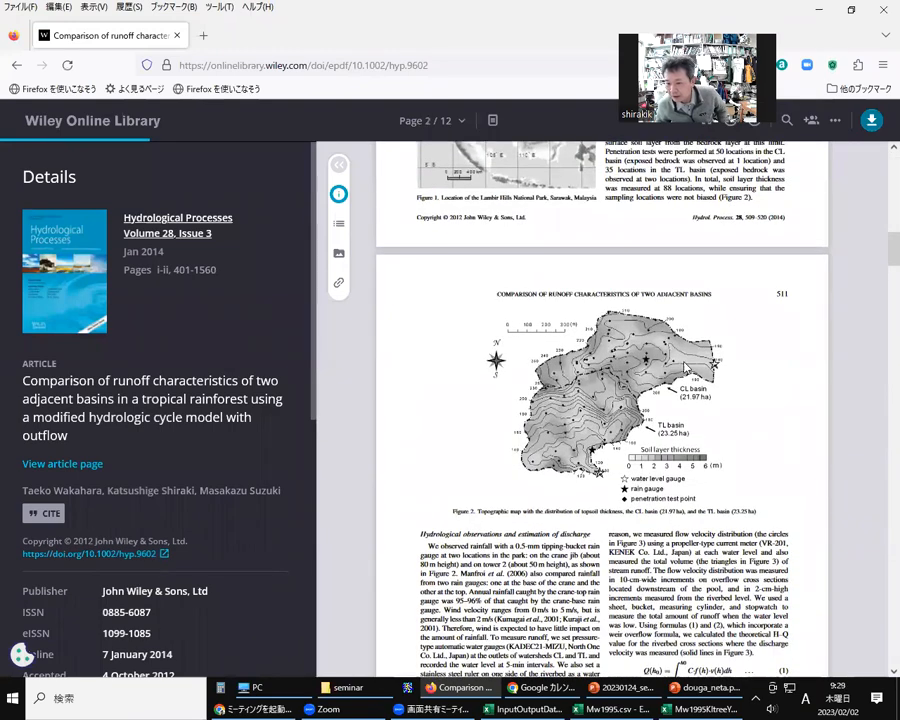
scroll(674, 462, "down", 6)
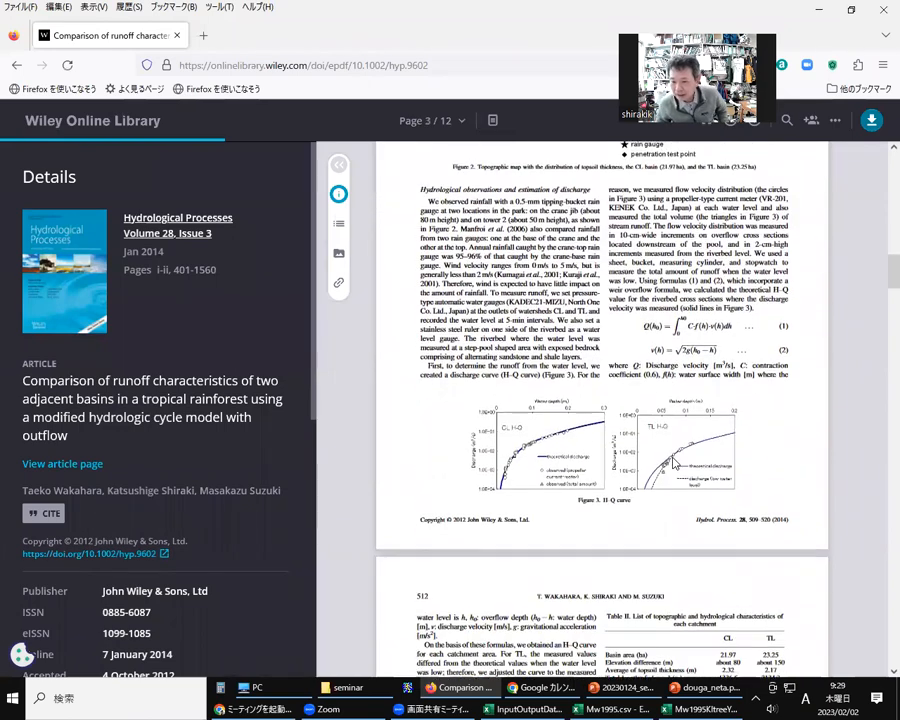
scroll(674, 462, "down", 1)
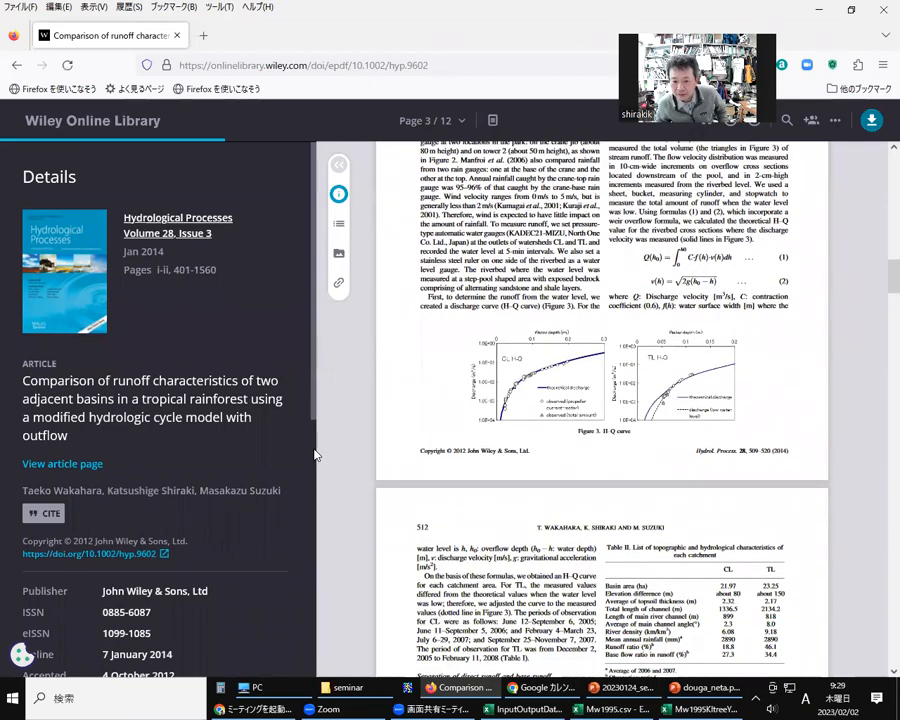
scroll(315, 455, "down", 5)
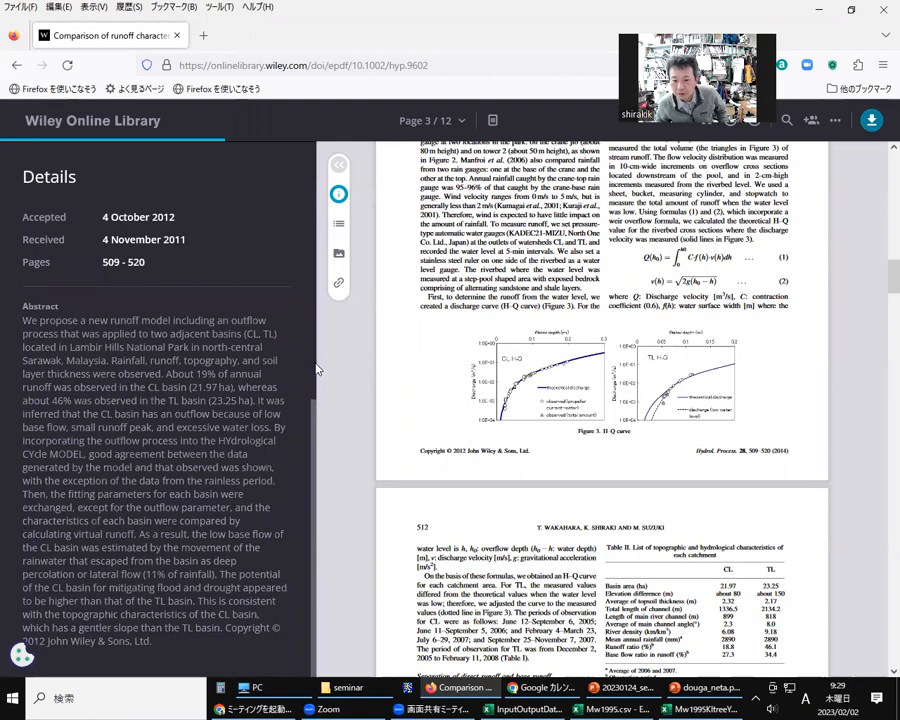
scroll(683, 405, "down", 1)
scroll(683, 405, "down", 5)
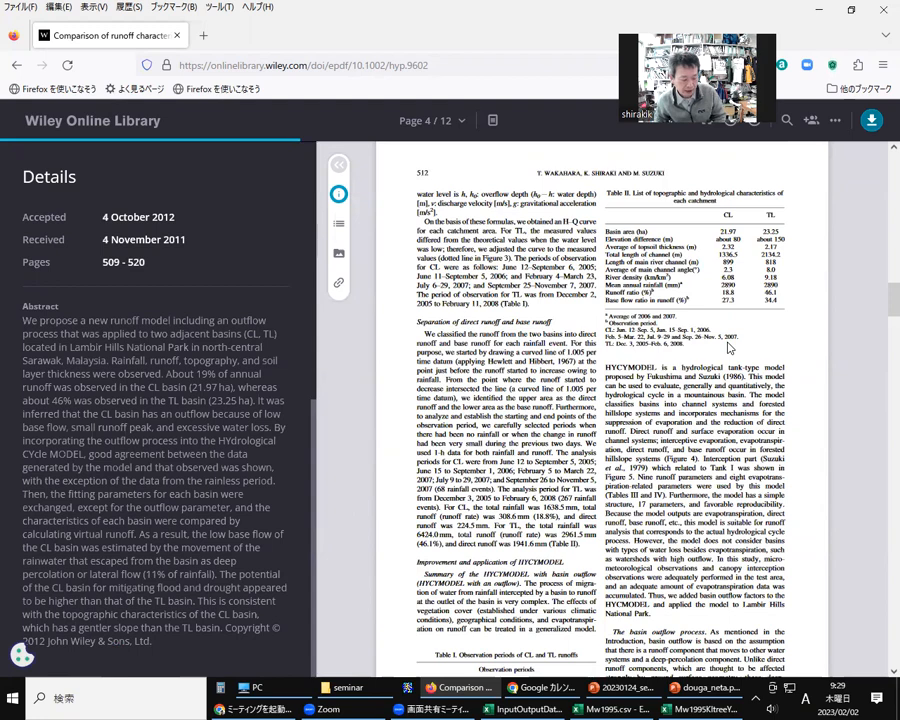
scroll(730, 348, "down", 4)
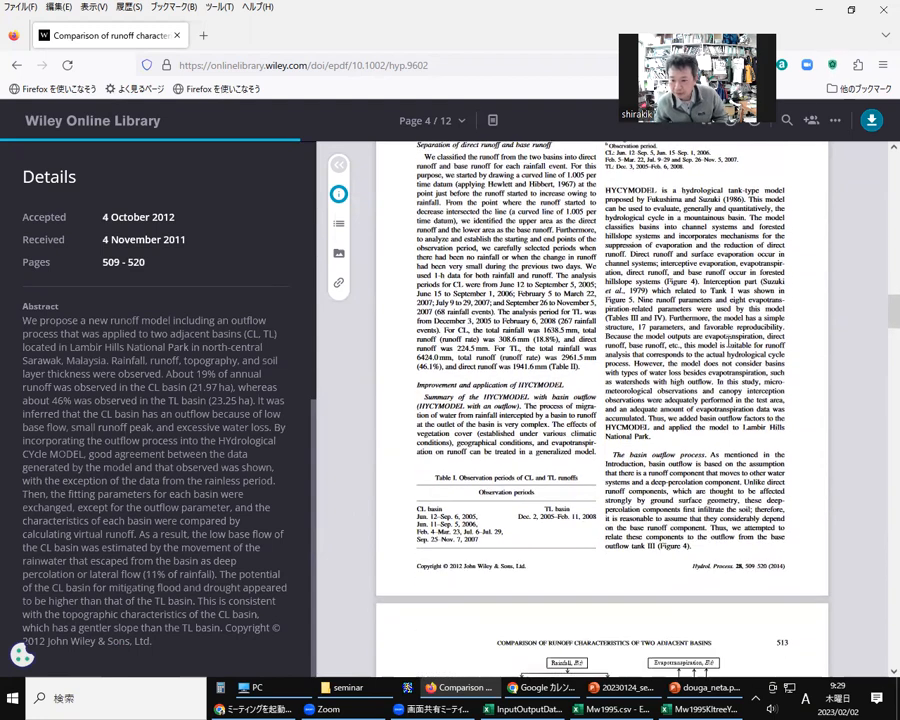
scroll(730, 348, "down", 7)
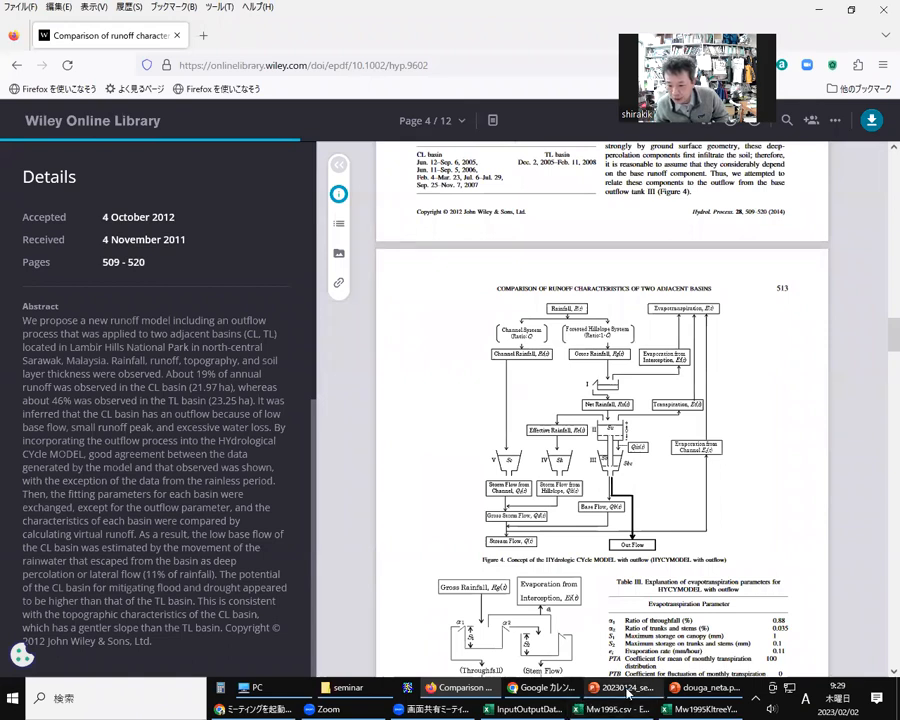
Switch back to the annotated model diagram in the PowerPoint presentation douga_neta.pptx.
mouse_move(696, 690)
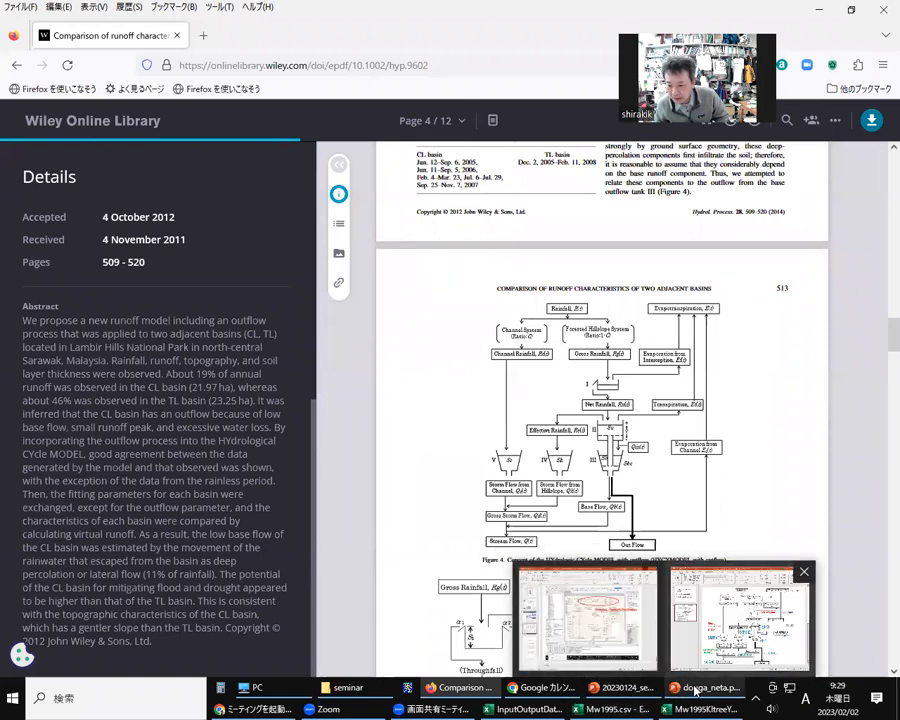
left_click(740, 615)
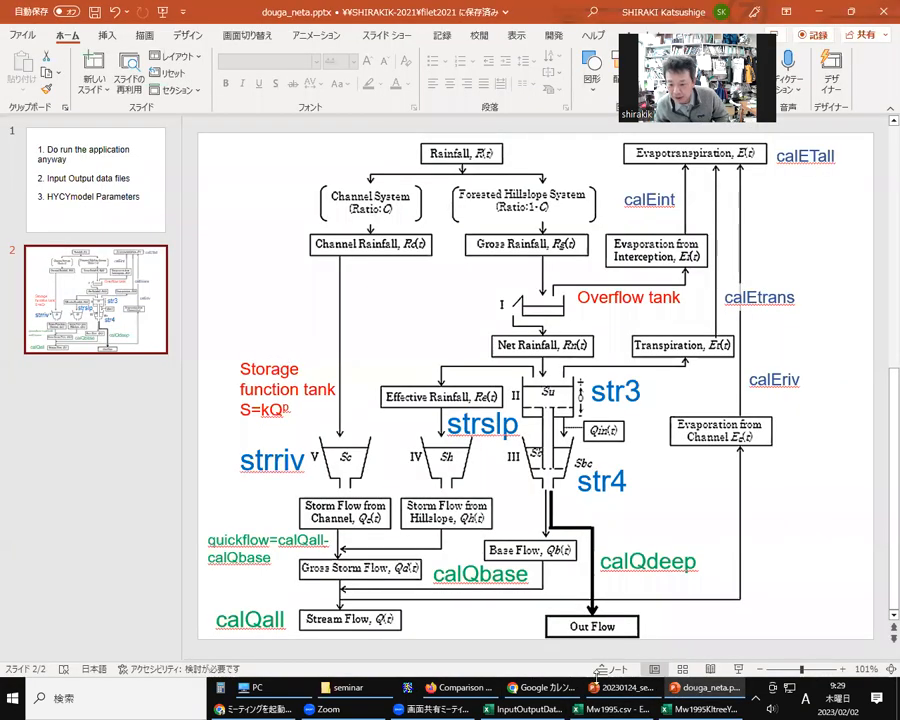
Return to the Wiley paper in Firefox and examine Figure 5, the Table III and IV parameters, and the parameter determination text.
left_click(820, 12)
scroll(488, 421, "down", 4)
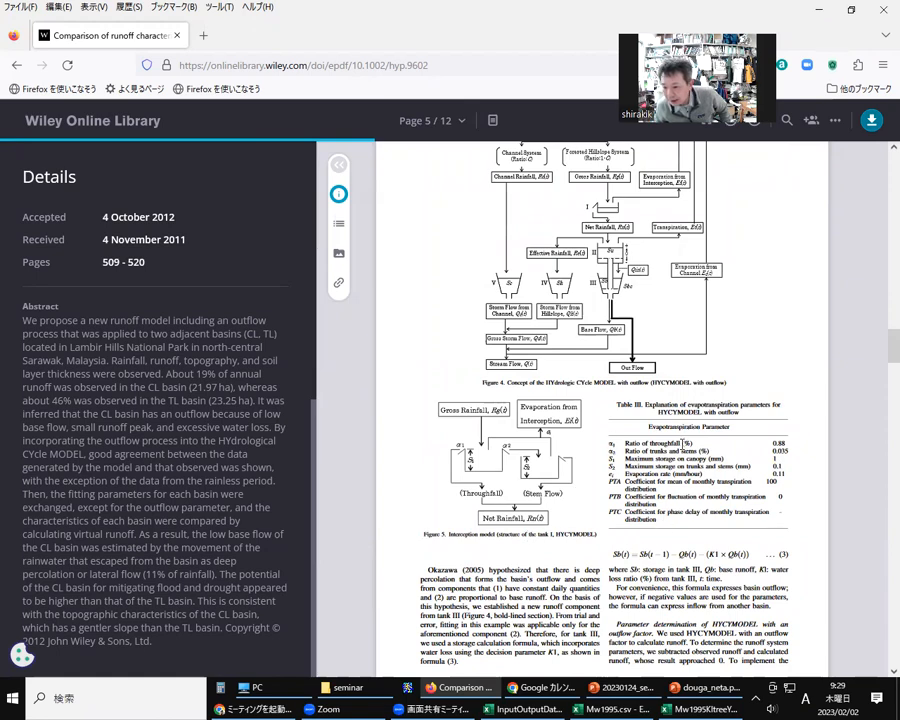
scroll(683, 484, "down", 2)
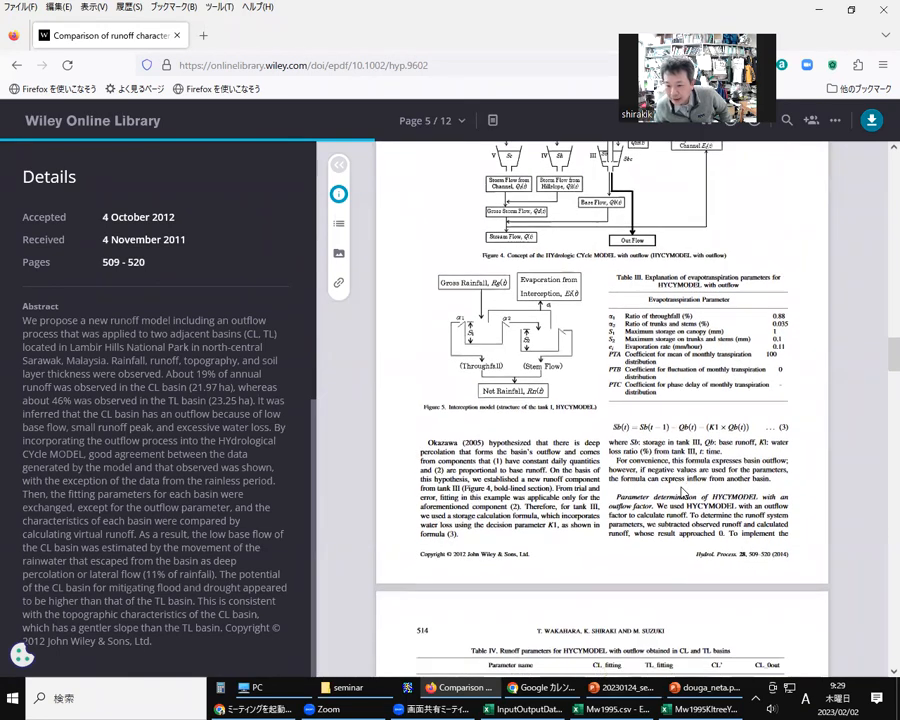
scroll(683, 488, "down", 4)
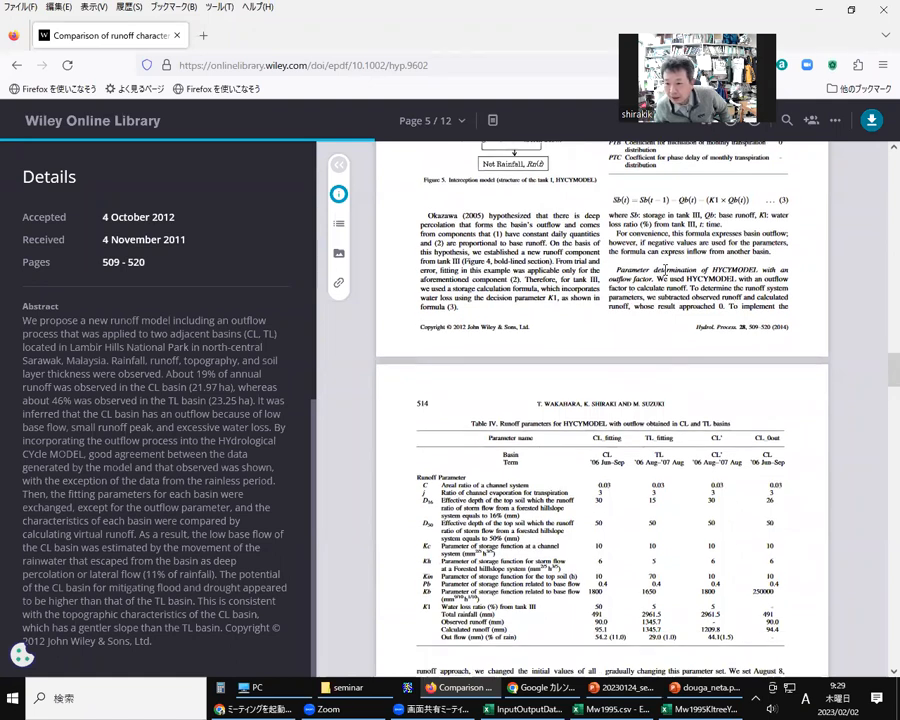
scroll(585, 444, "down", 2)
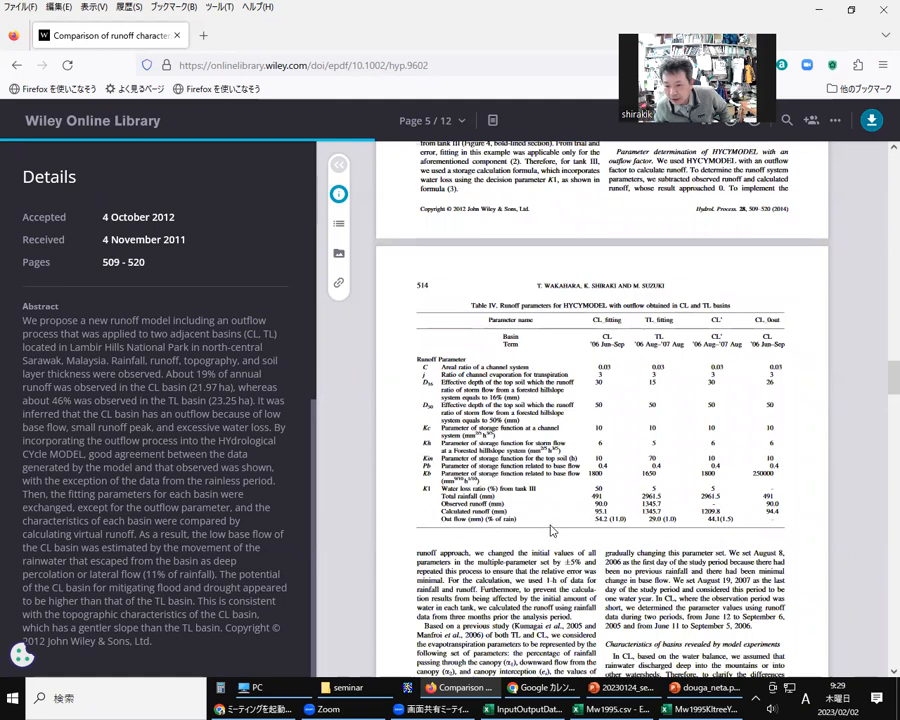
scroll(512, 530, "down", 4)
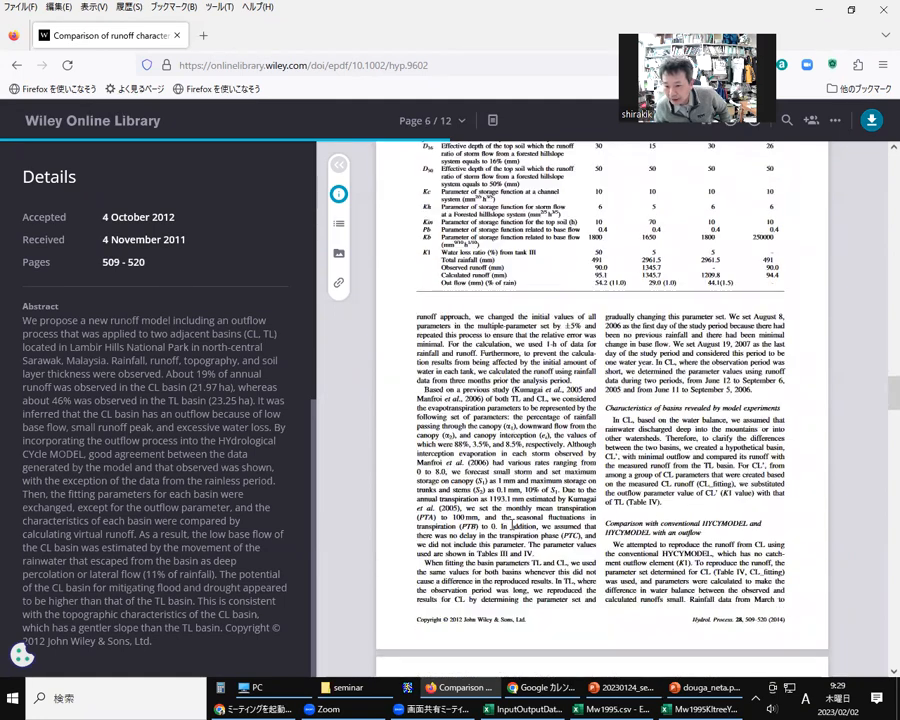
scroll(614, 517, "down", 5)
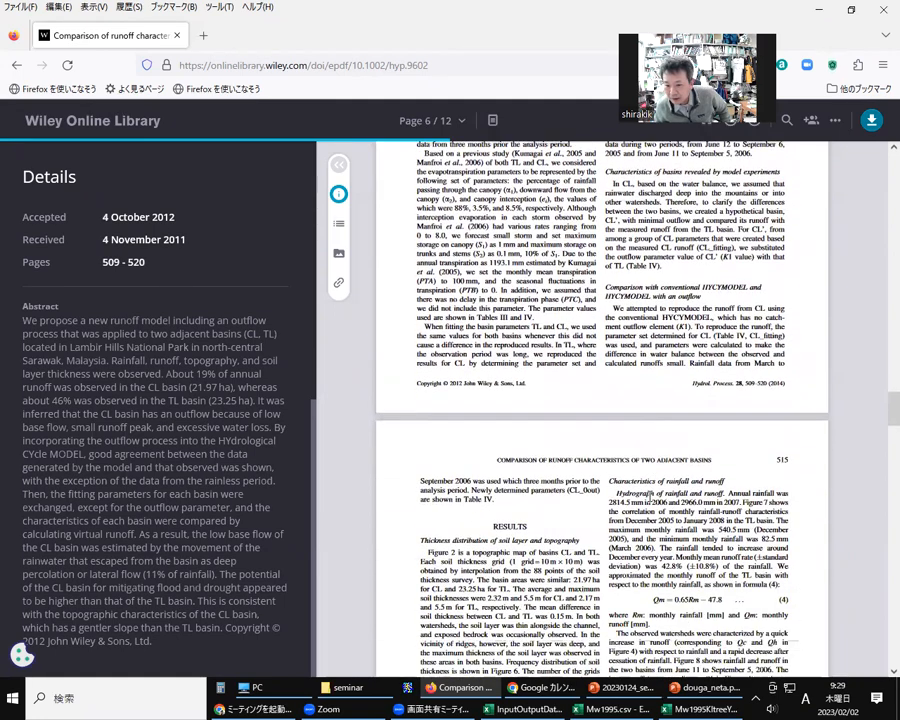
Go back through the paper to review Table IV, the HYCYMODEL description on page 512, and the Figure 4 diagram.
scroll(553, 495, "up", 15)
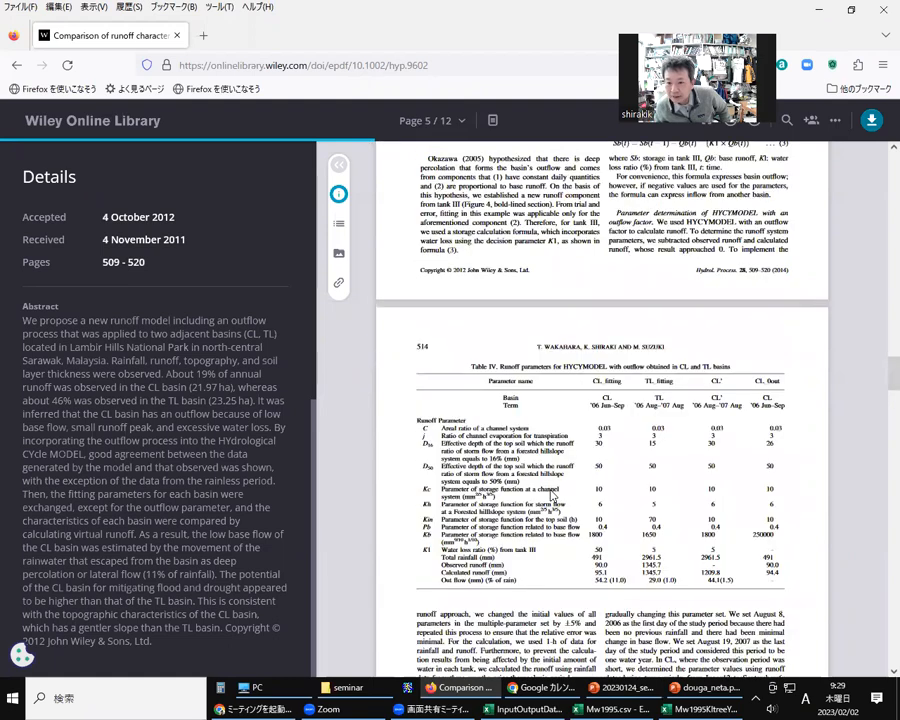
scroll(553, 495, "up", 8)
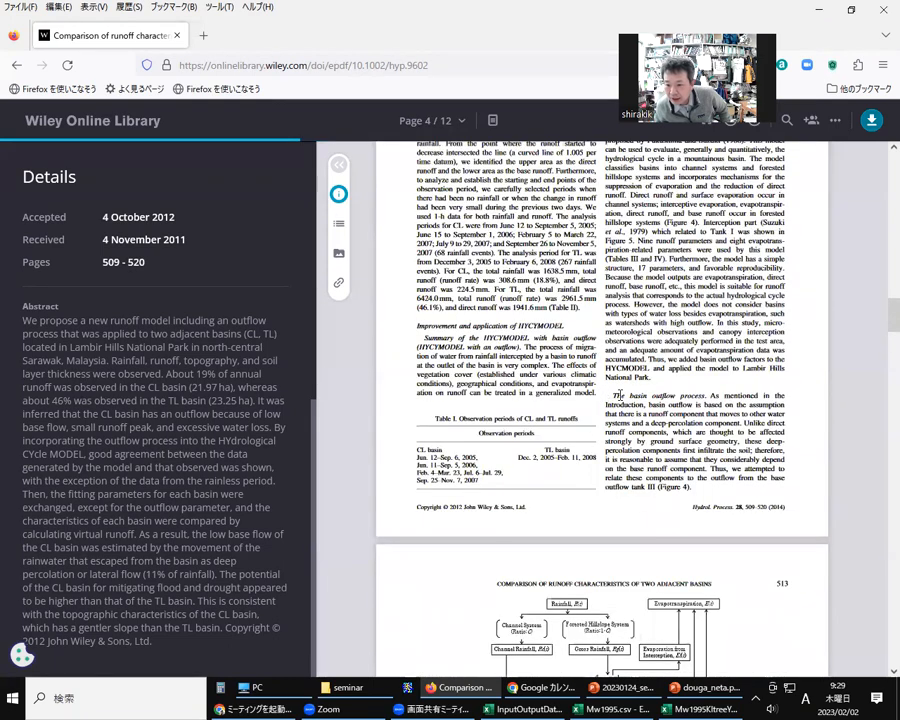
scroll(620, 395, "up", 2)
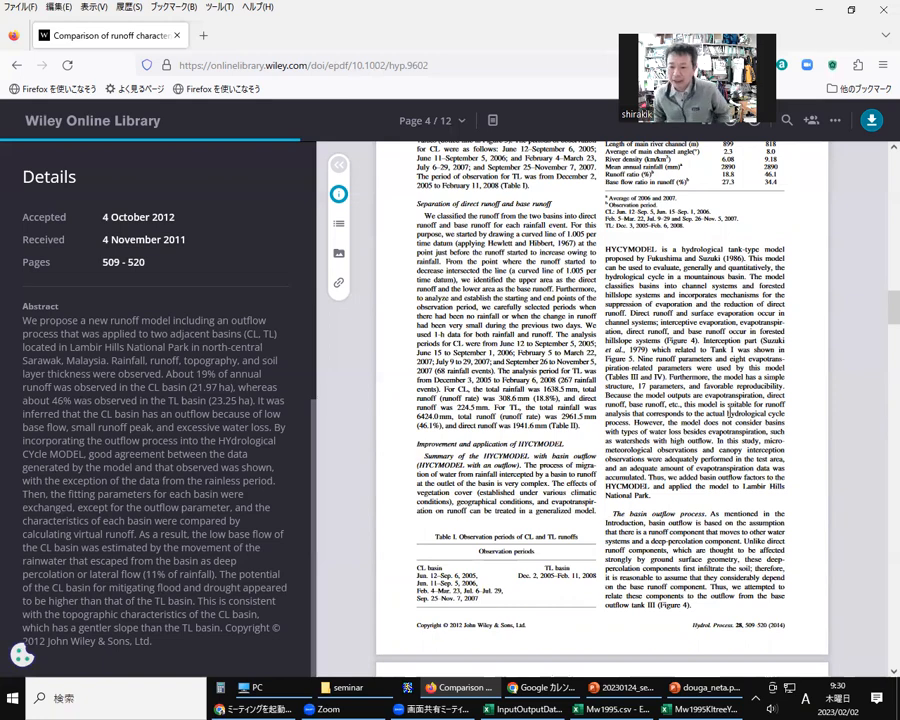
scroll(729, 412, "down", 6)
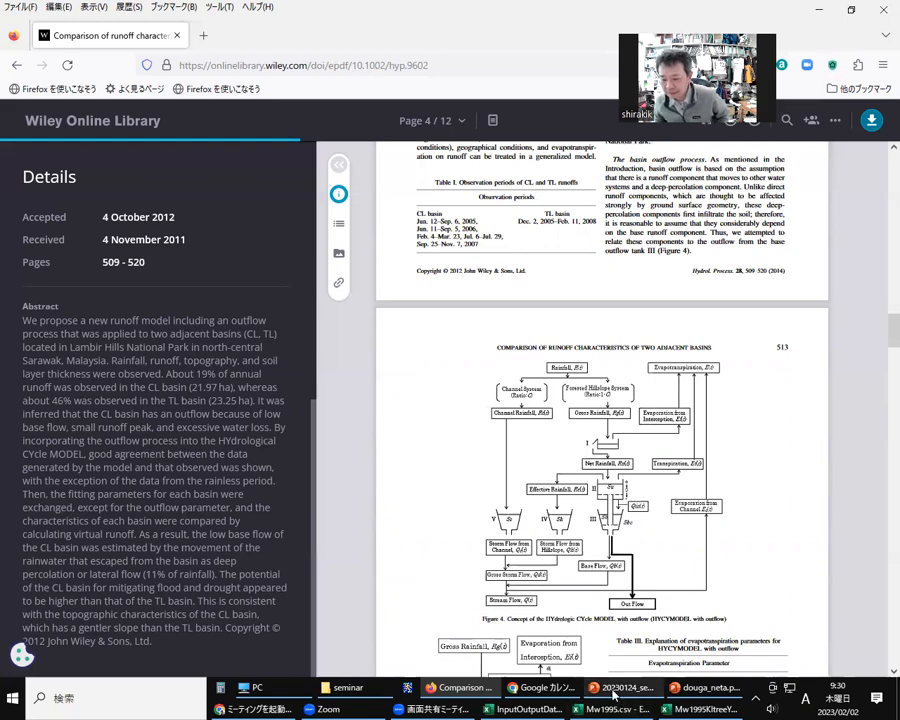
Switch to the annotated model diagram slide in the PowerPoint presentation douga_neta.pptx.
left_click(614, 689)
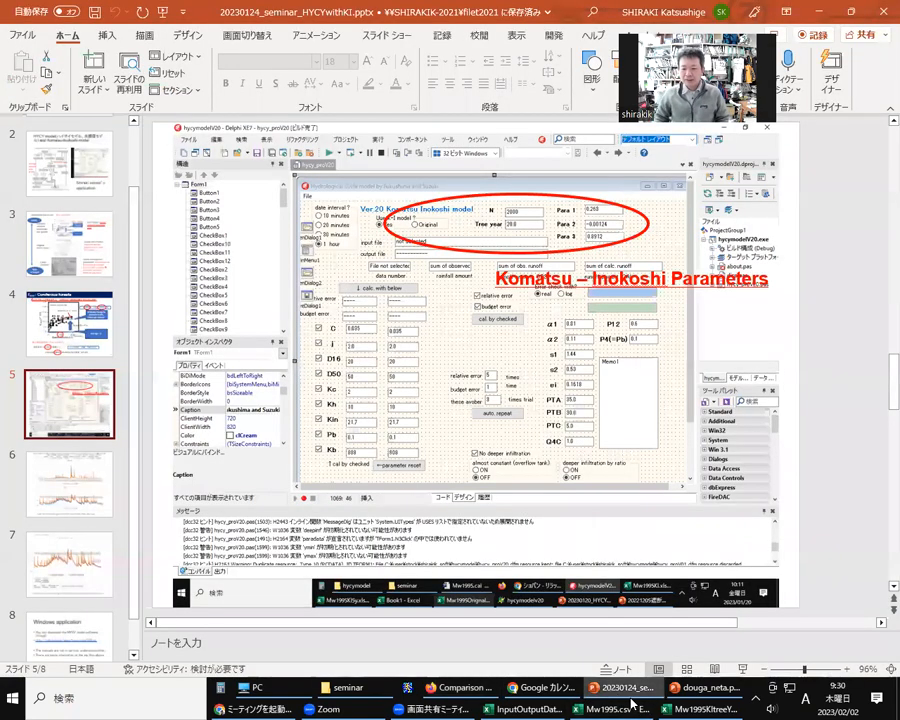
left_click(706, 689)
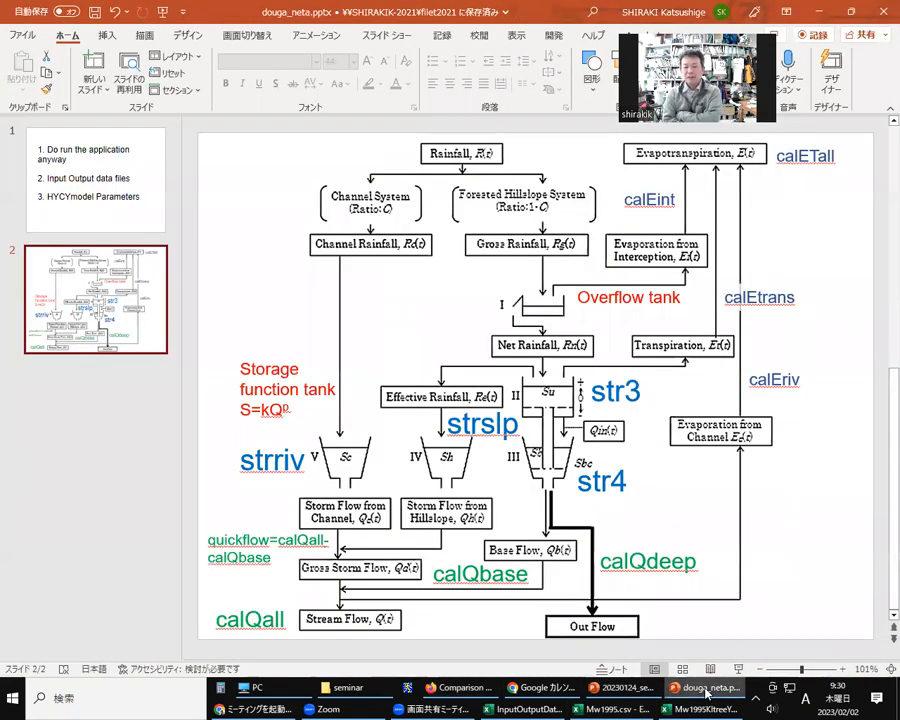